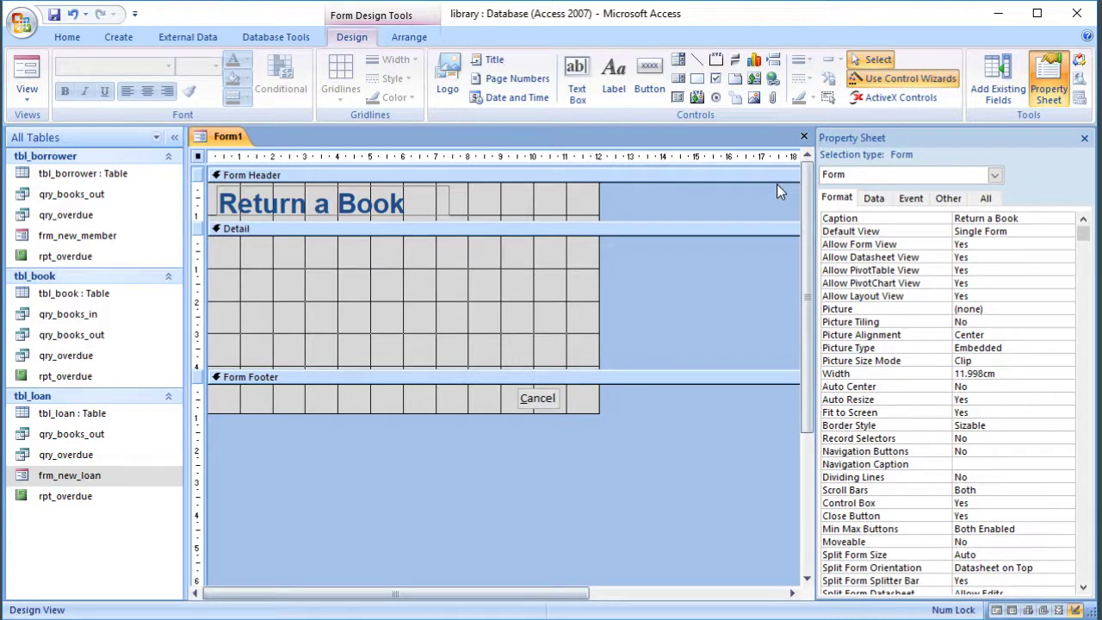
- Place a combo box in the Detail section using the qry_books_out query as its list source
right_click(323, 264)
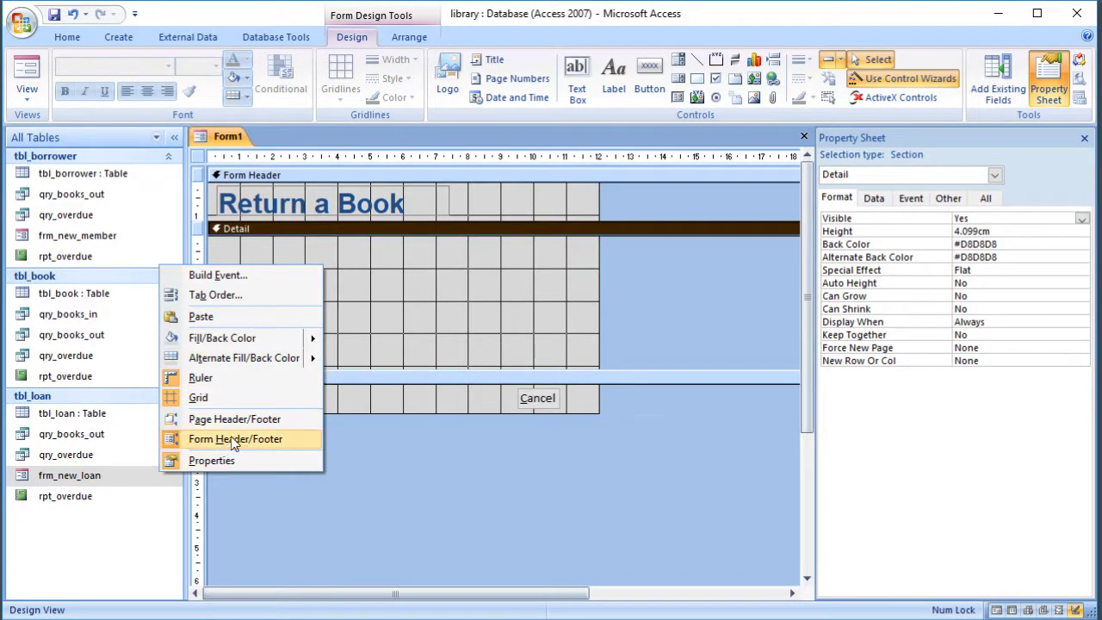
click(367, 473)
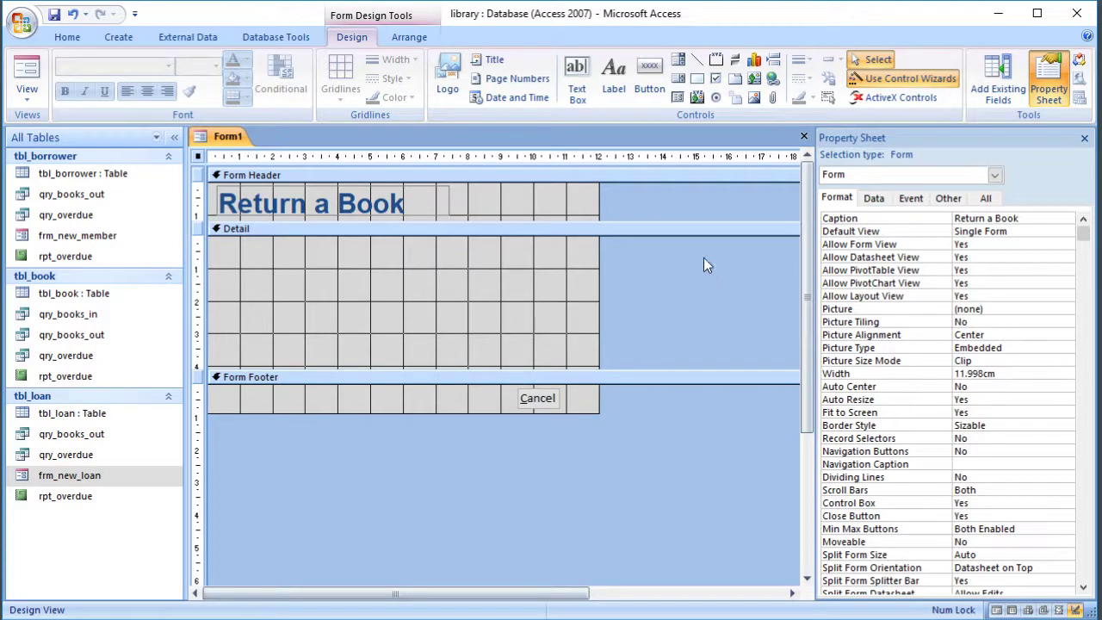
click(679, 61)
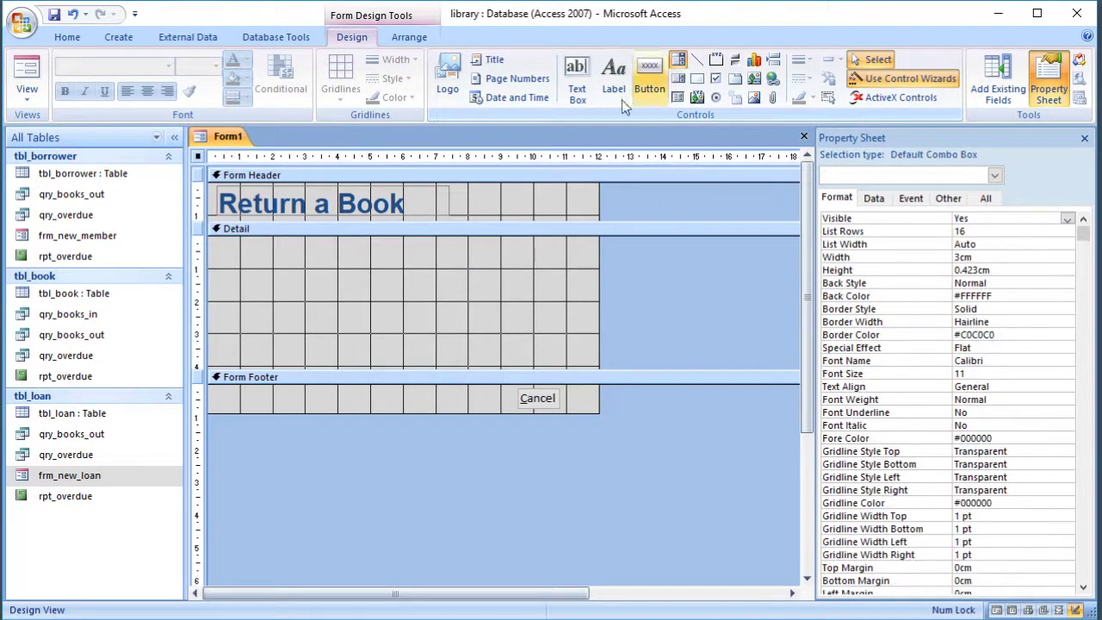
click(330, 255)
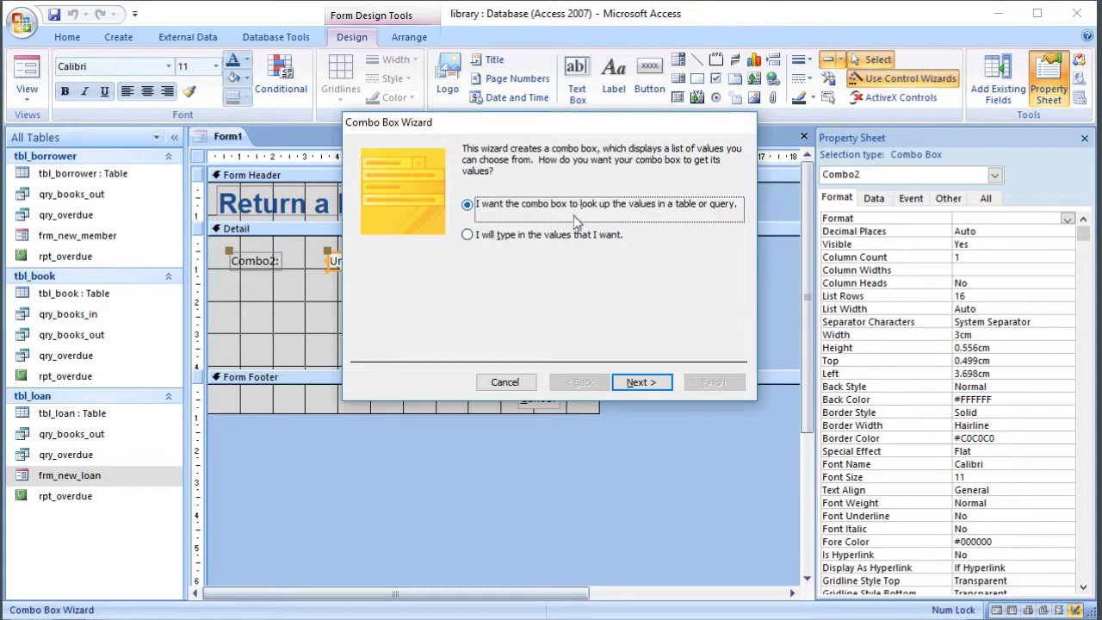
click(639, 382)
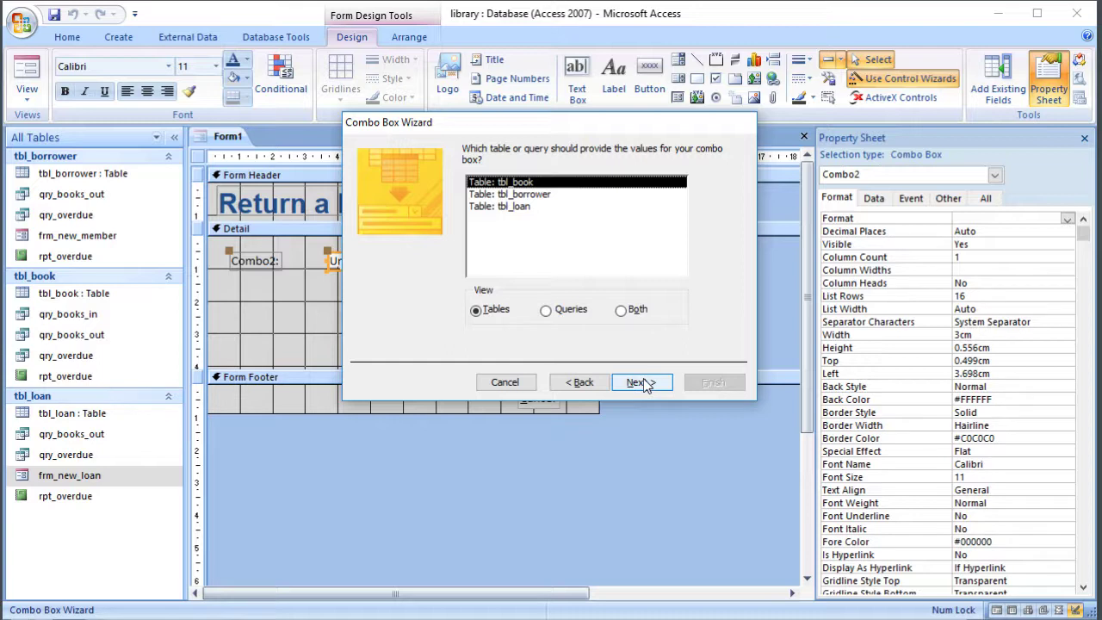
click(546, 311)
click(558, 195)
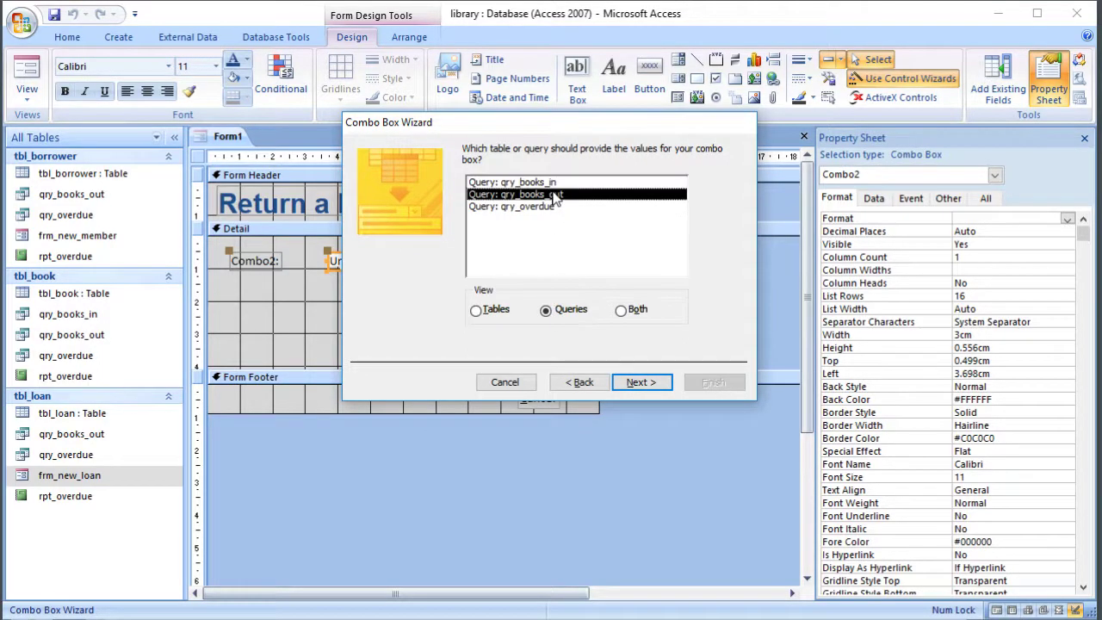
click(639, 388)
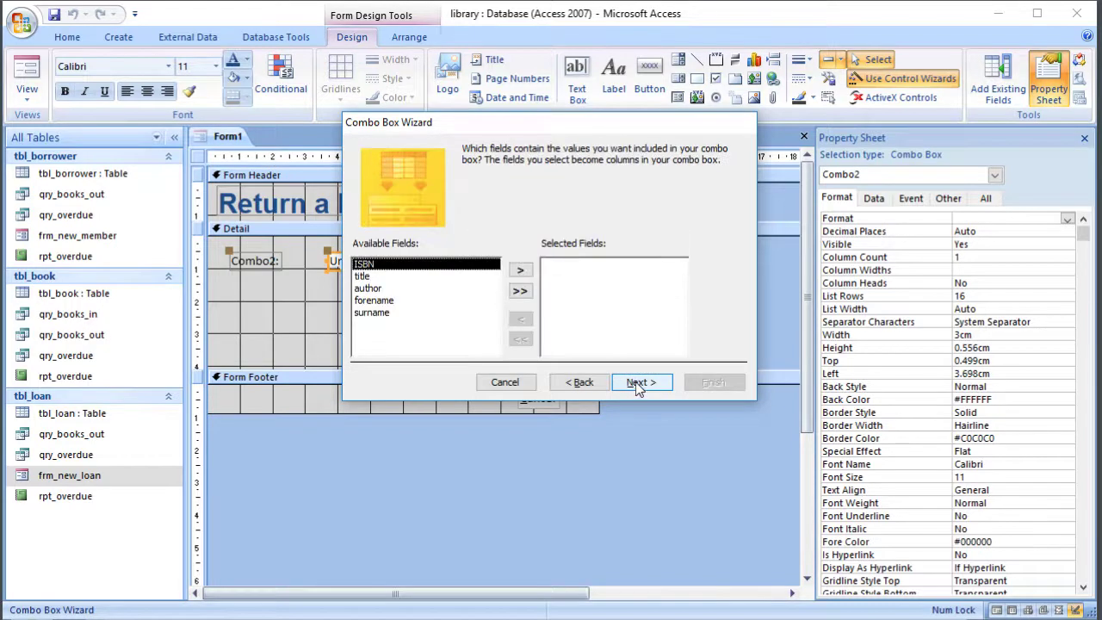
- Include ISBN and title as the list columns, sorted by title
double_click(384, 266)
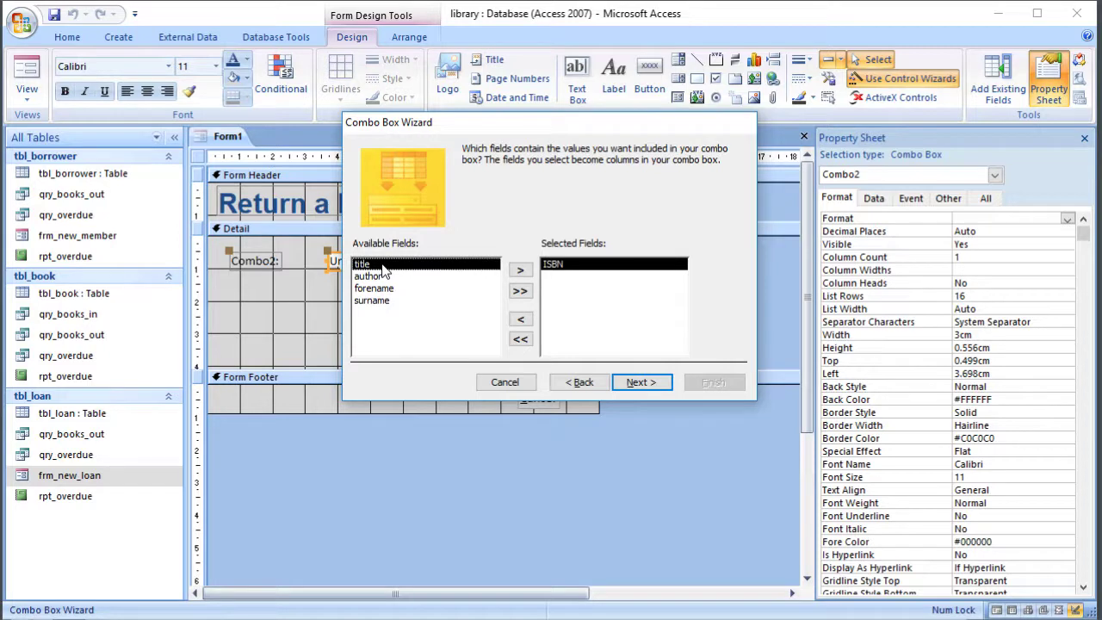
double_click(383, 266)
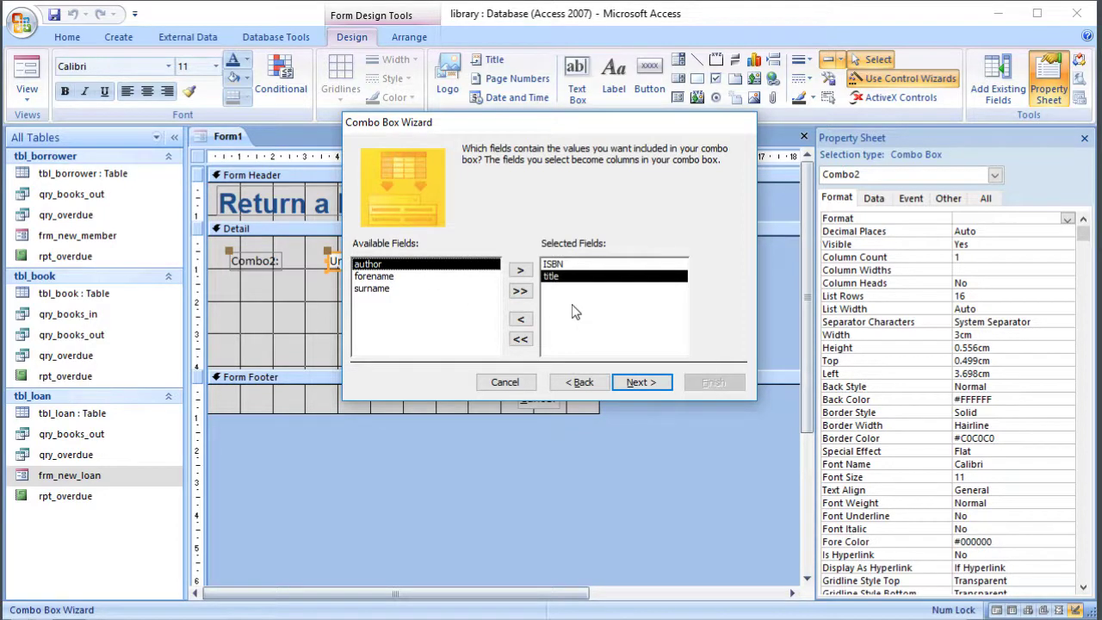
click(641, 382)
click(496, 205)
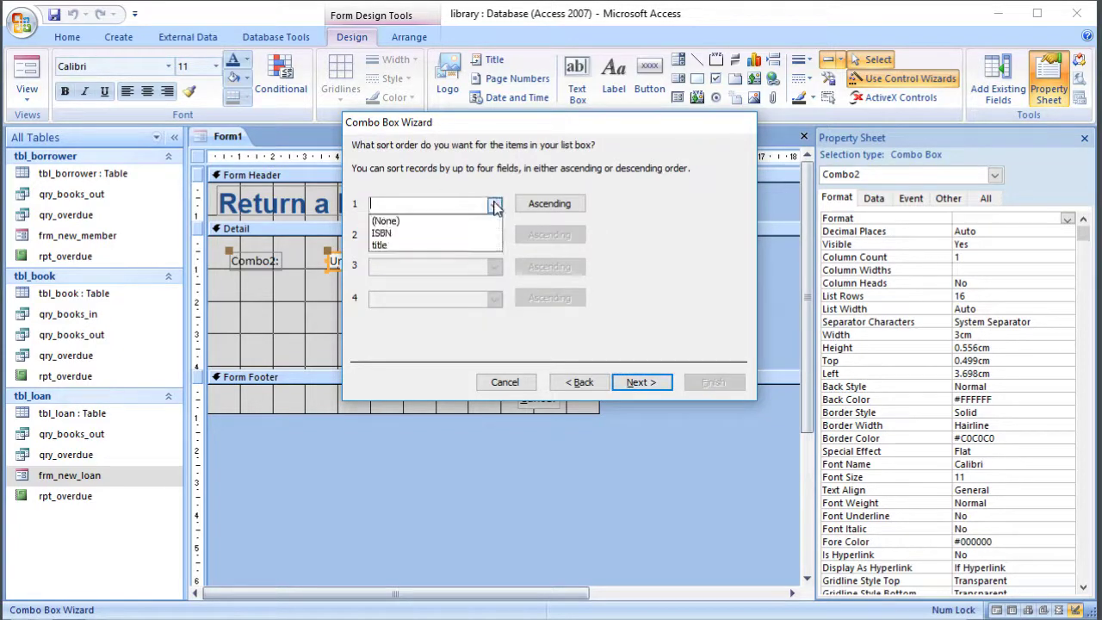
click(445, 244)
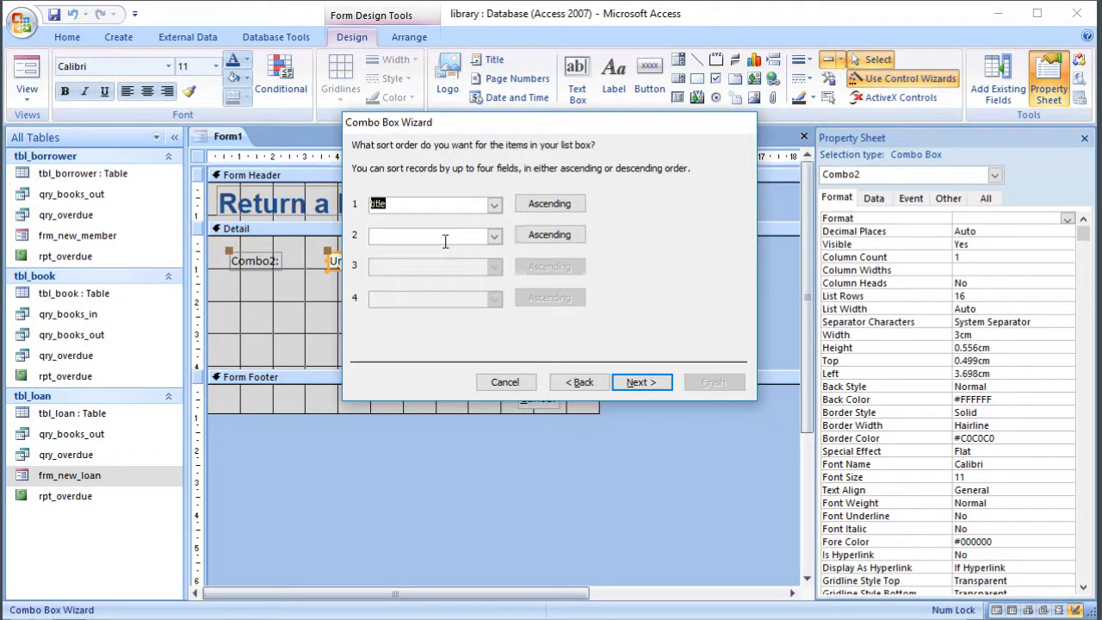
click(641, 383)
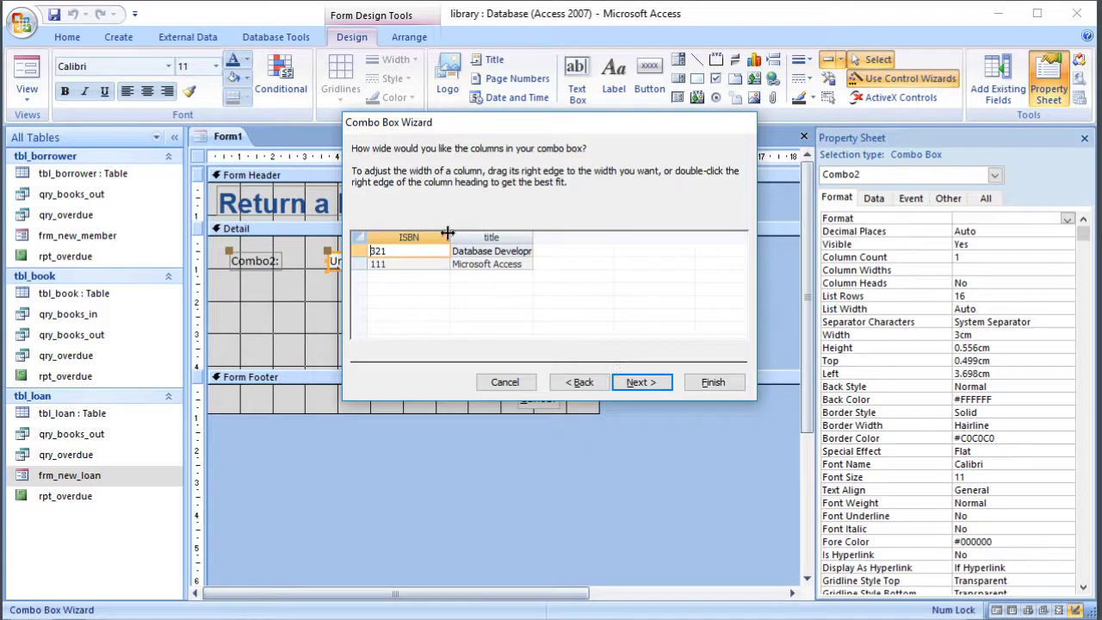
- Hide the ISBN column, widen the title column, store ISBN, and label the combo box Book
drag(441, 237, 356, 238)
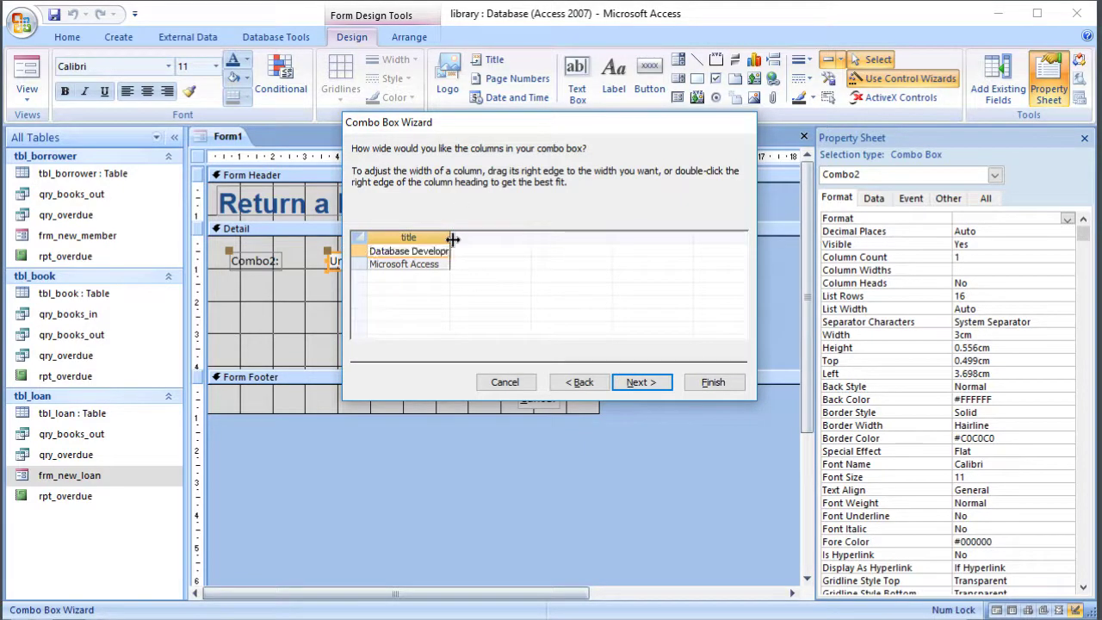
drag(451, 238, 605, 239)
click(638, 382)
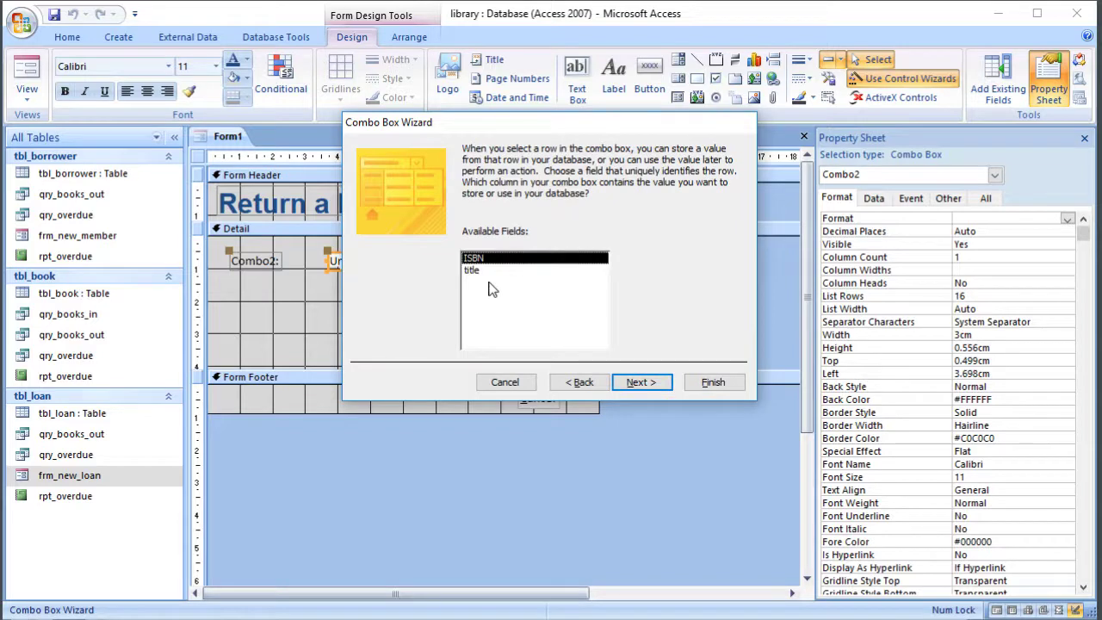
click(632, 381)
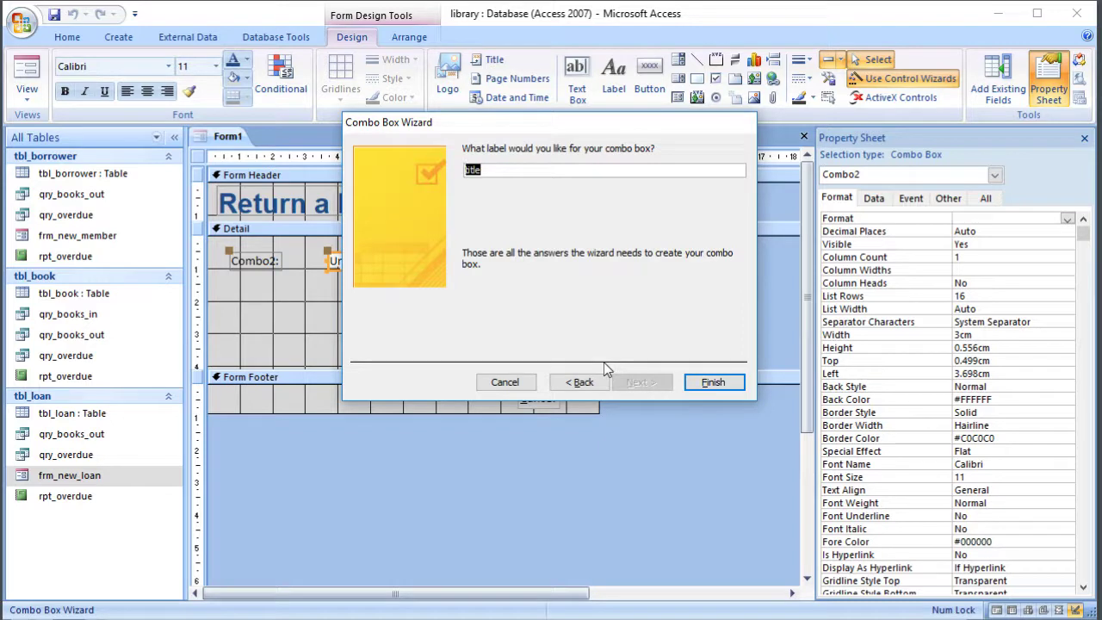
text(Book)
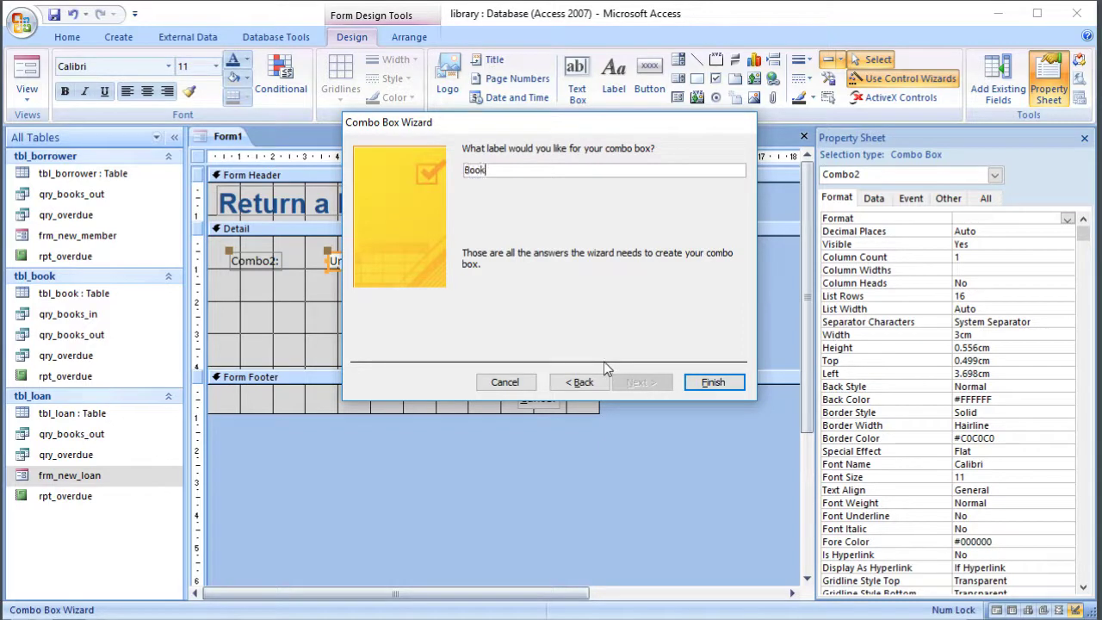
click(704, 385)
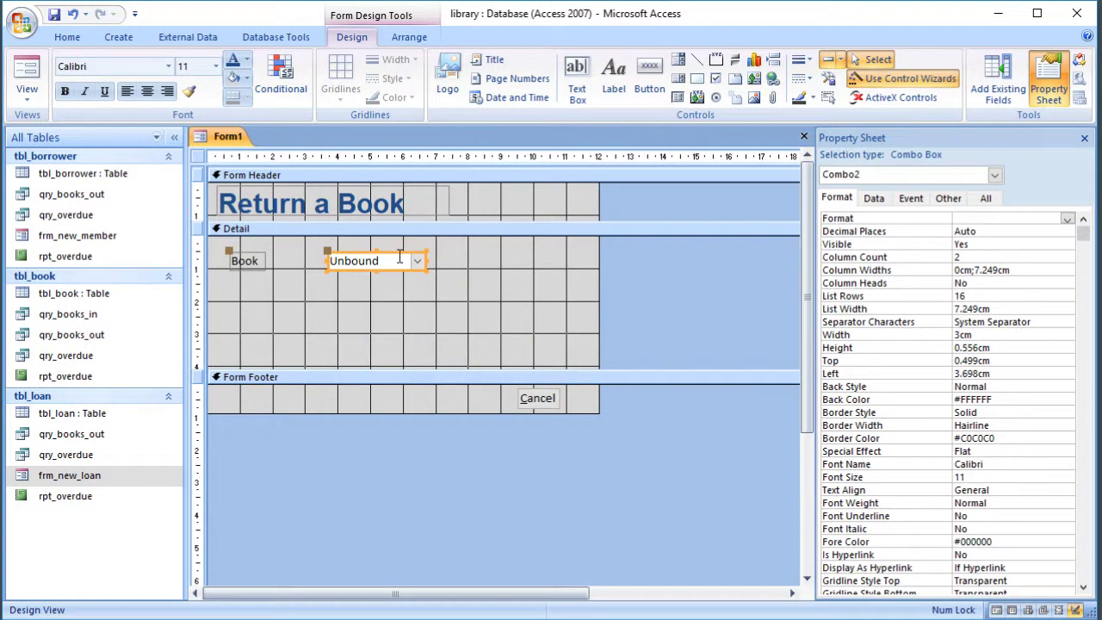
- Widen the combo box to about 7.3 cm and delete the extra title sort column from its row source
drag(422, 261, 567, 261)
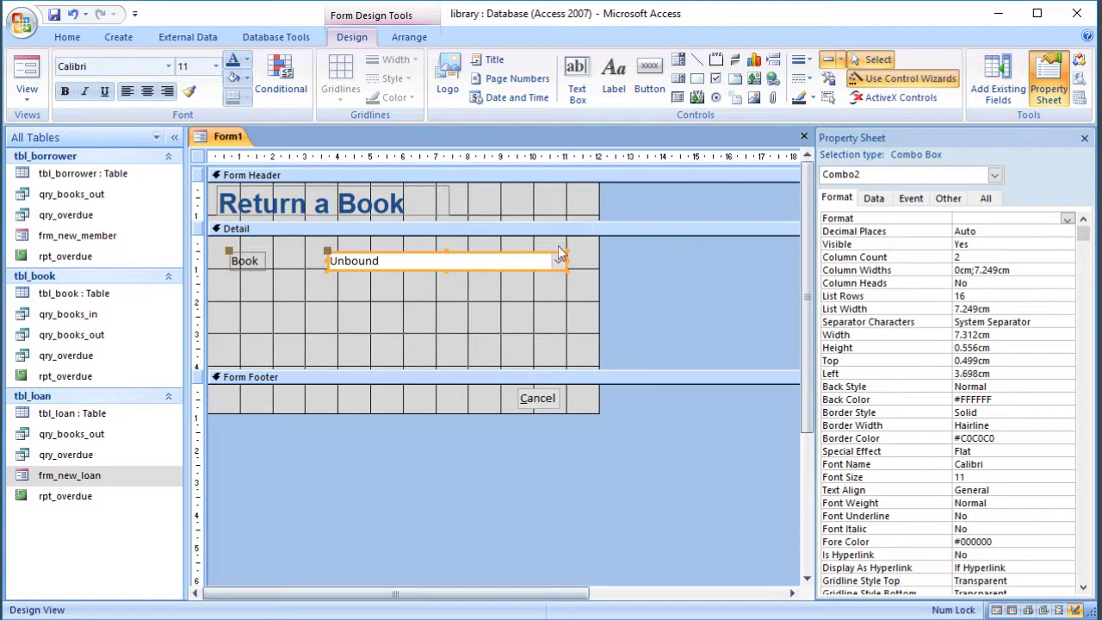
click(875, 198)
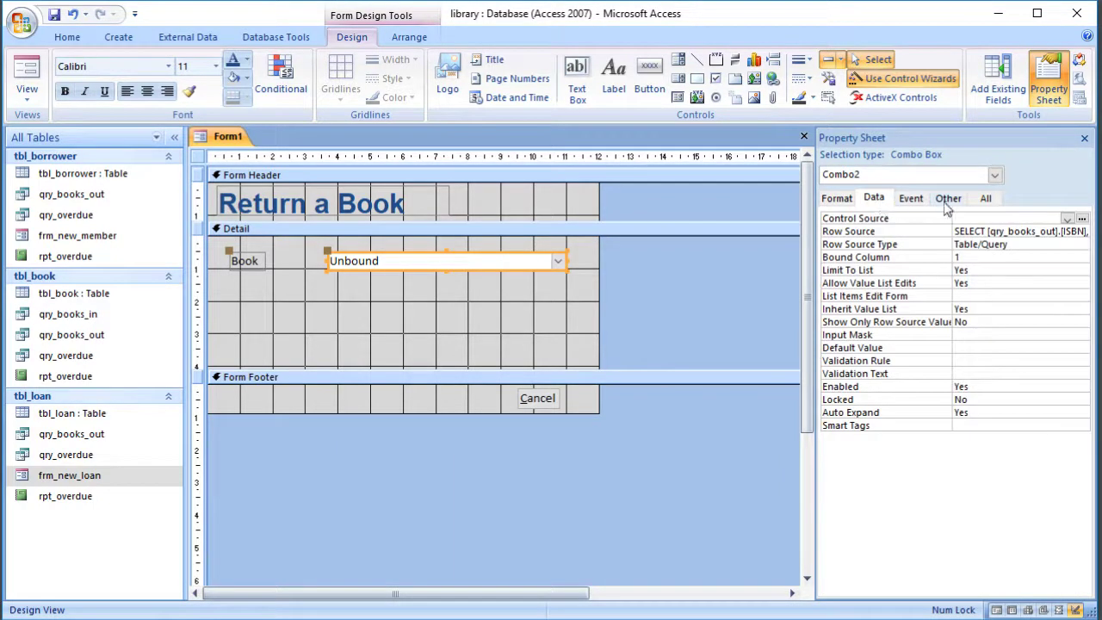
click(1055, 231)
click(1083, 231)
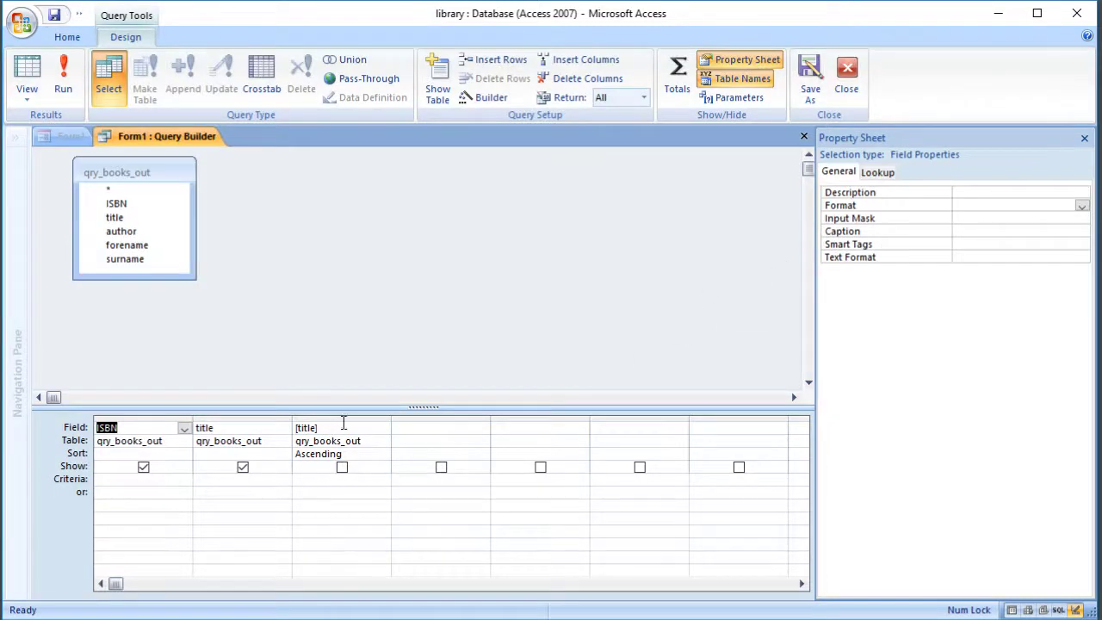
click(350, 421)
key(Delete)
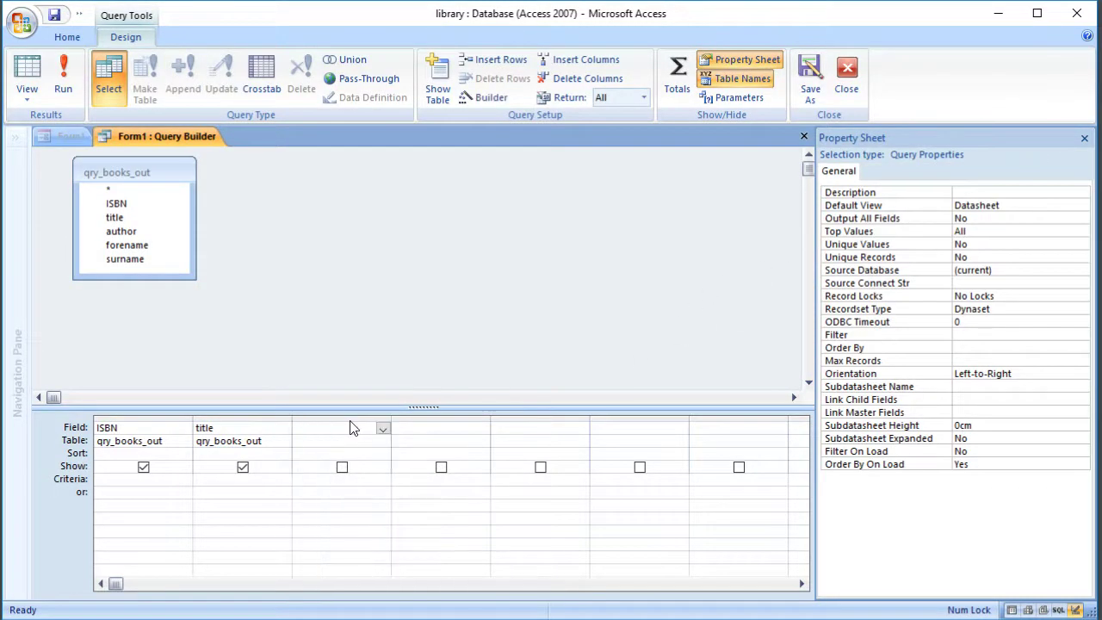
- Replace the title field with the expression title & " (" & author & ")"
right_click(264, 428)
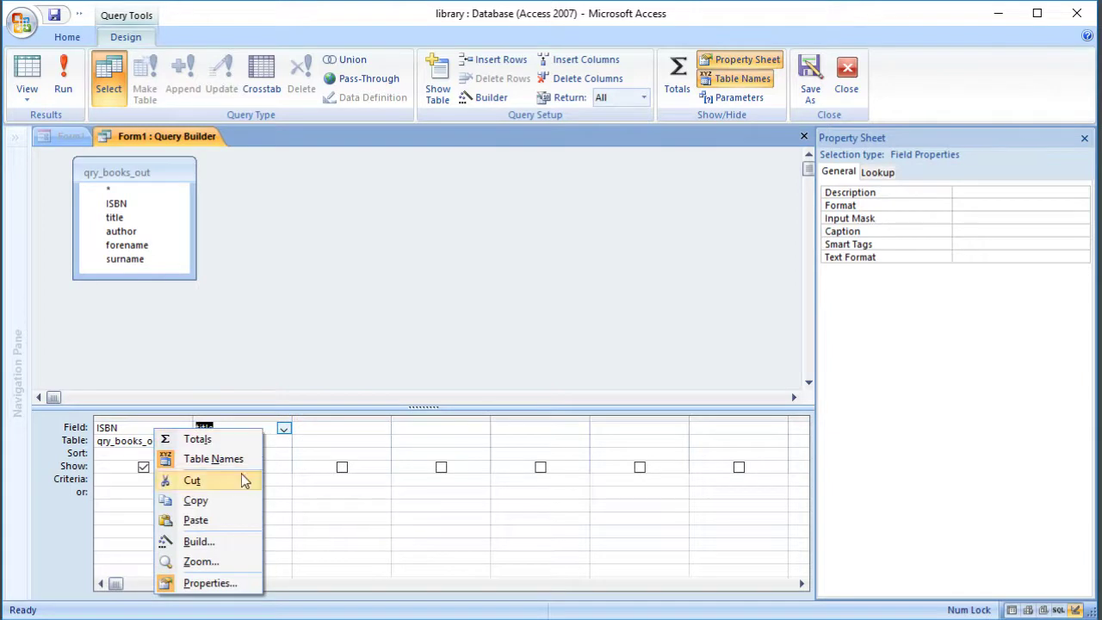
click(231, 541)
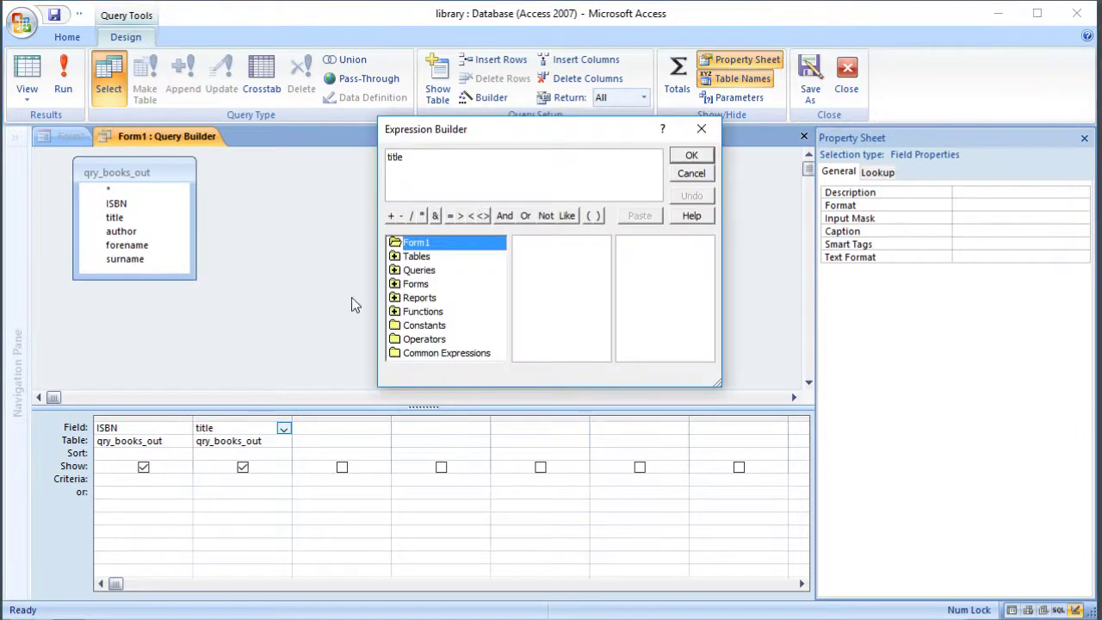
double_click(419, 271)
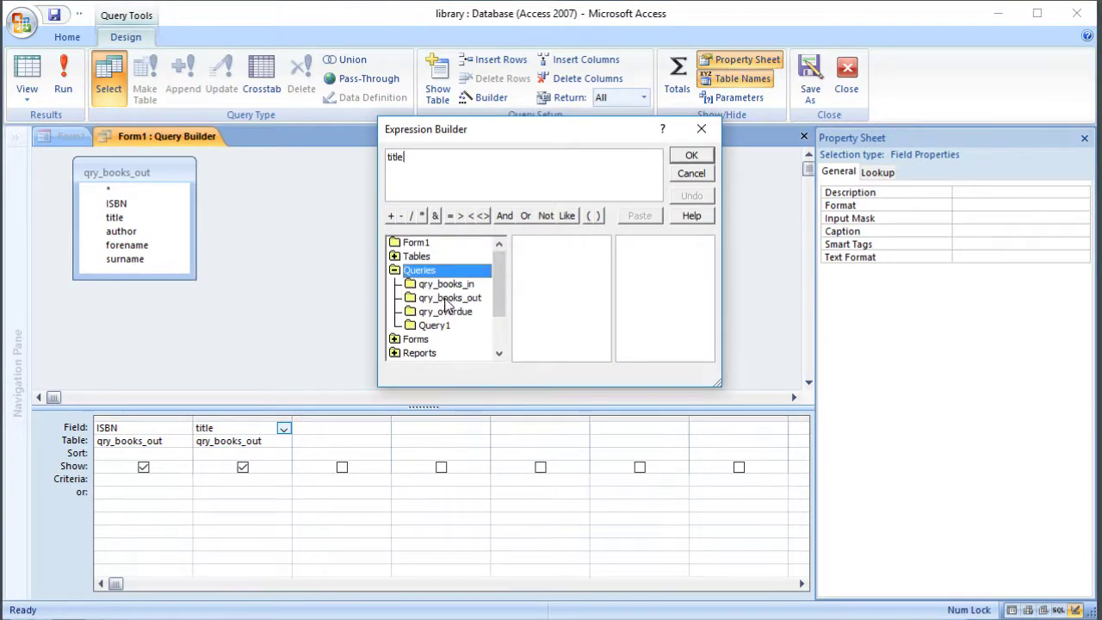
click(447, 300)
double_click(388, 158)
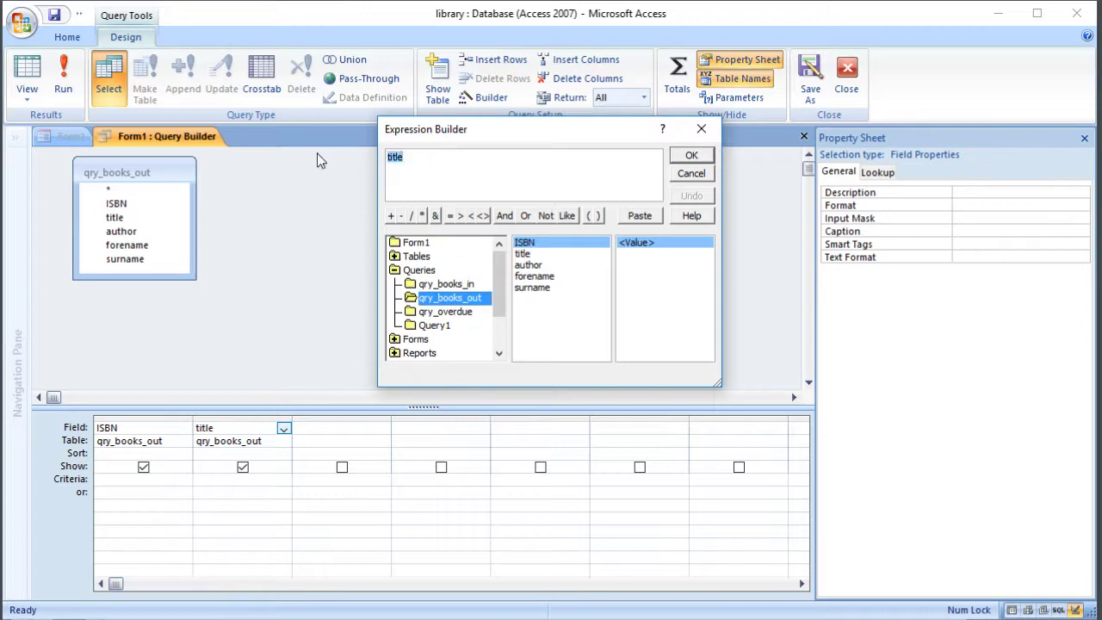
key(Delete)
double_click(543, 255)
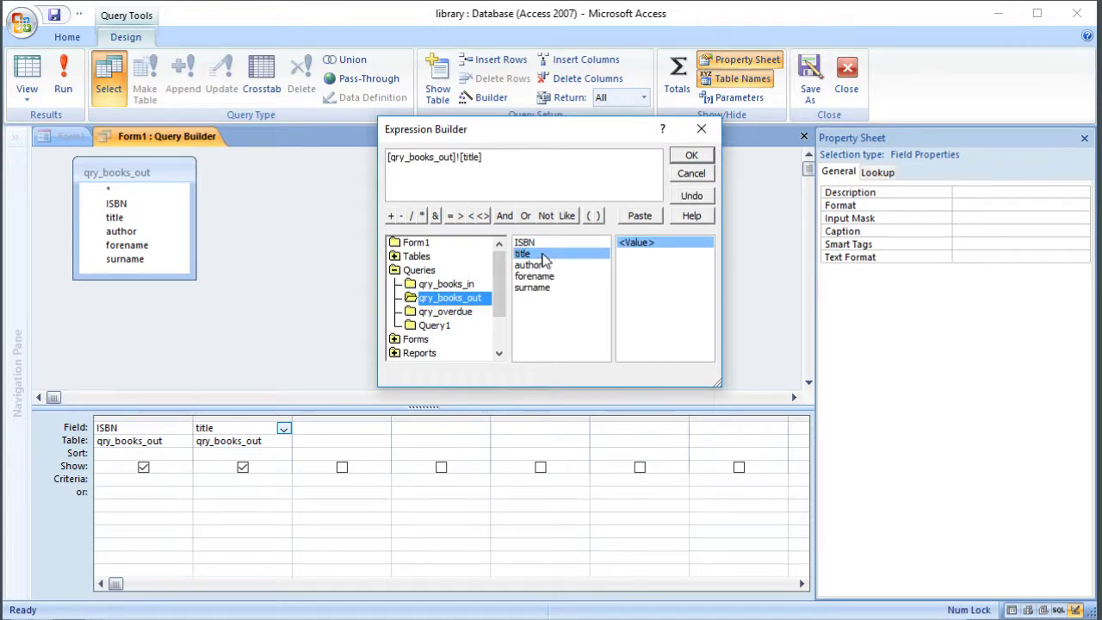
text(& " ("&)
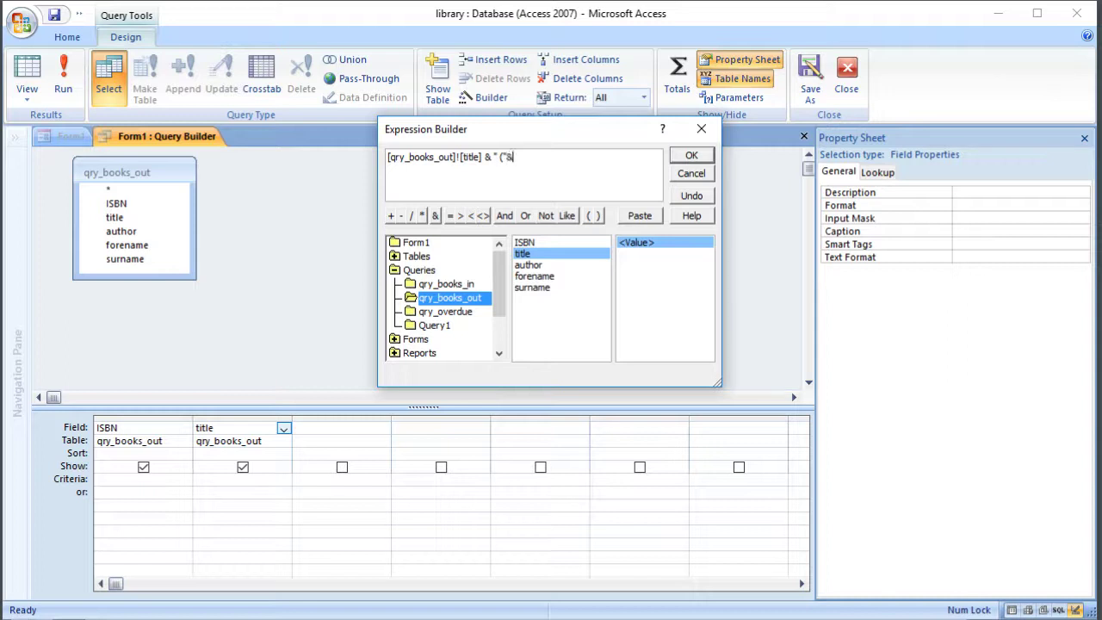
double_click(535, 268)
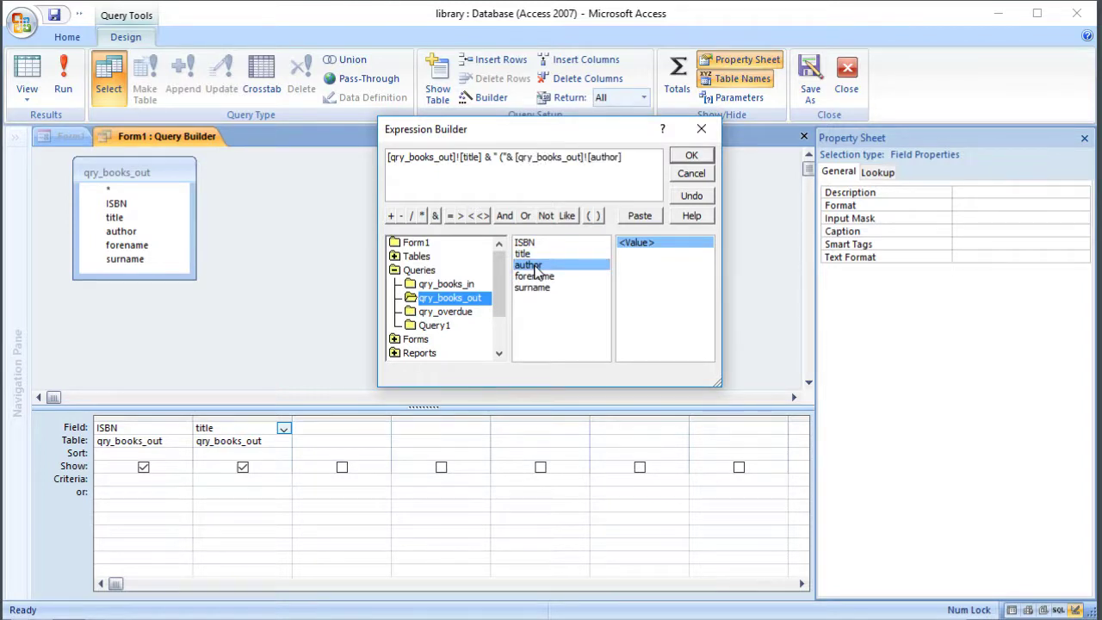
text(&")")
click(694, 157)
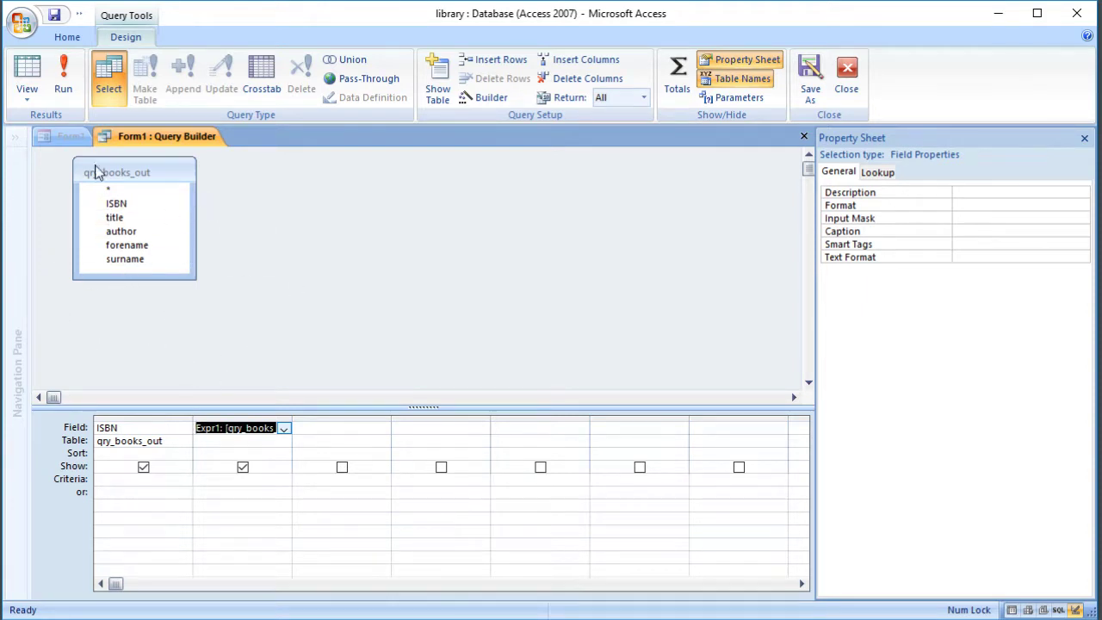
- Preview the row source results, rename Expr1 to book, and save and close the query builder
click(27, 74)
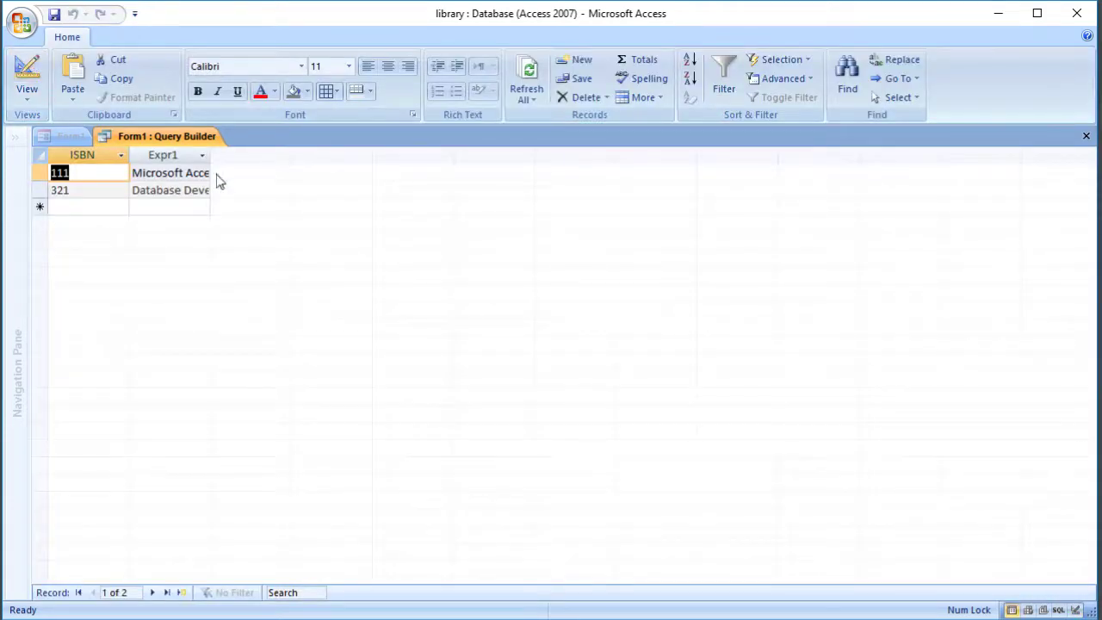
drag(212, 156, 408, 160)
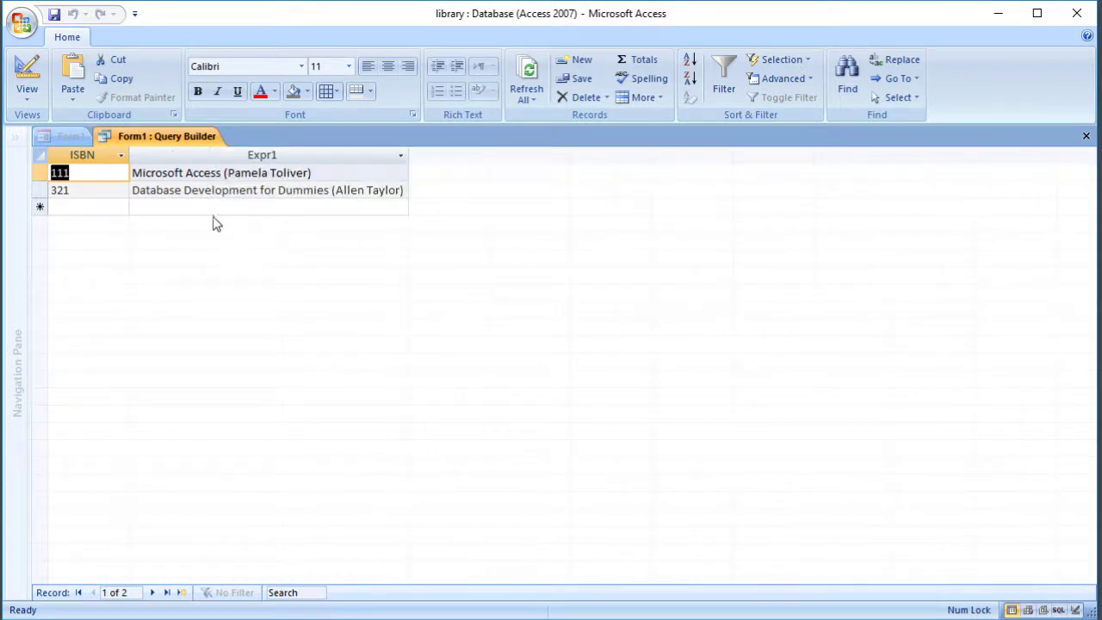
click(29, 76)
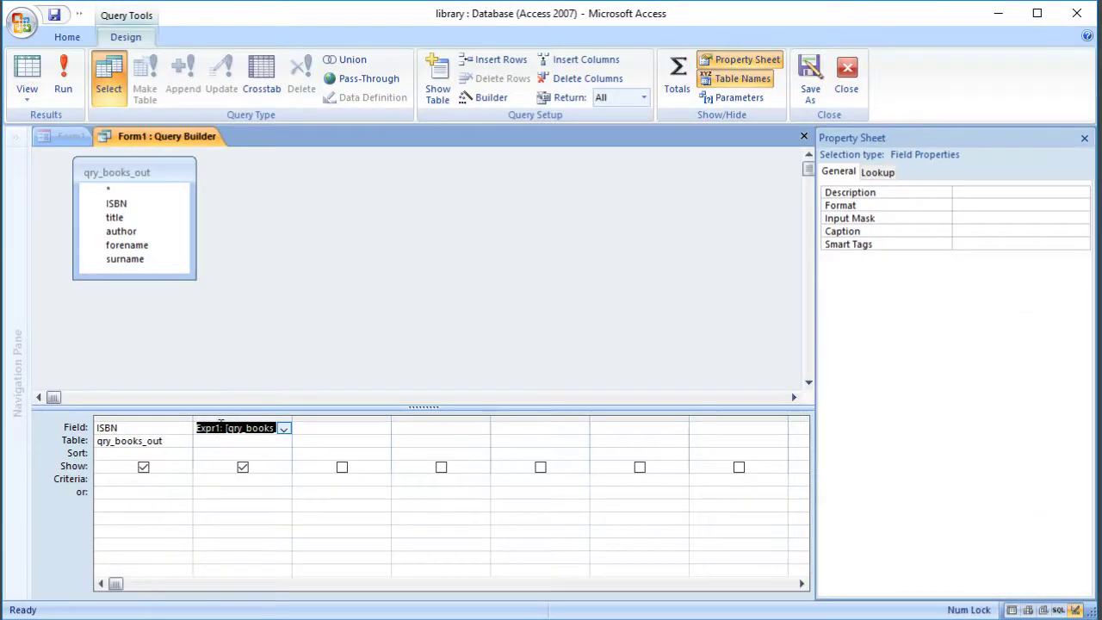
drag(220, 422, 169, 429)
text(book)
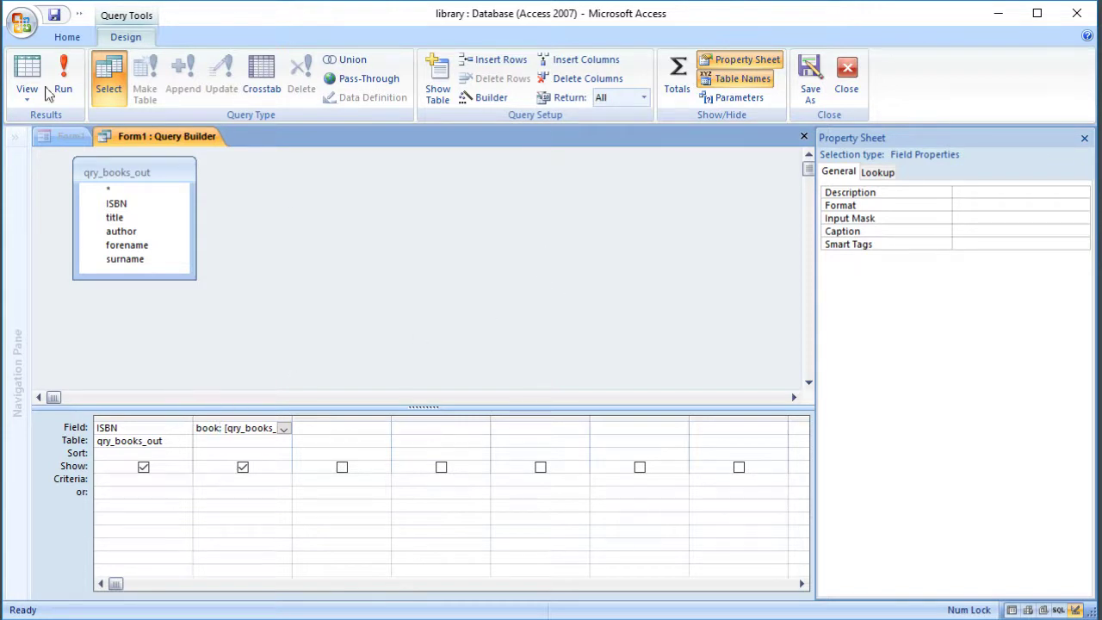
click(55, 15)
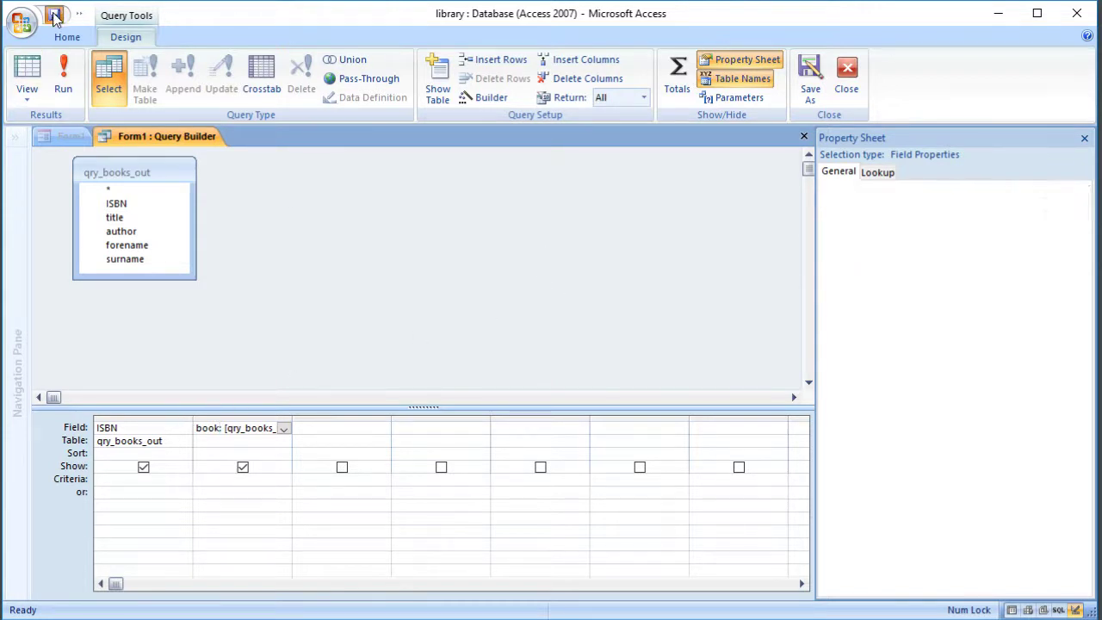
click(804, 138)
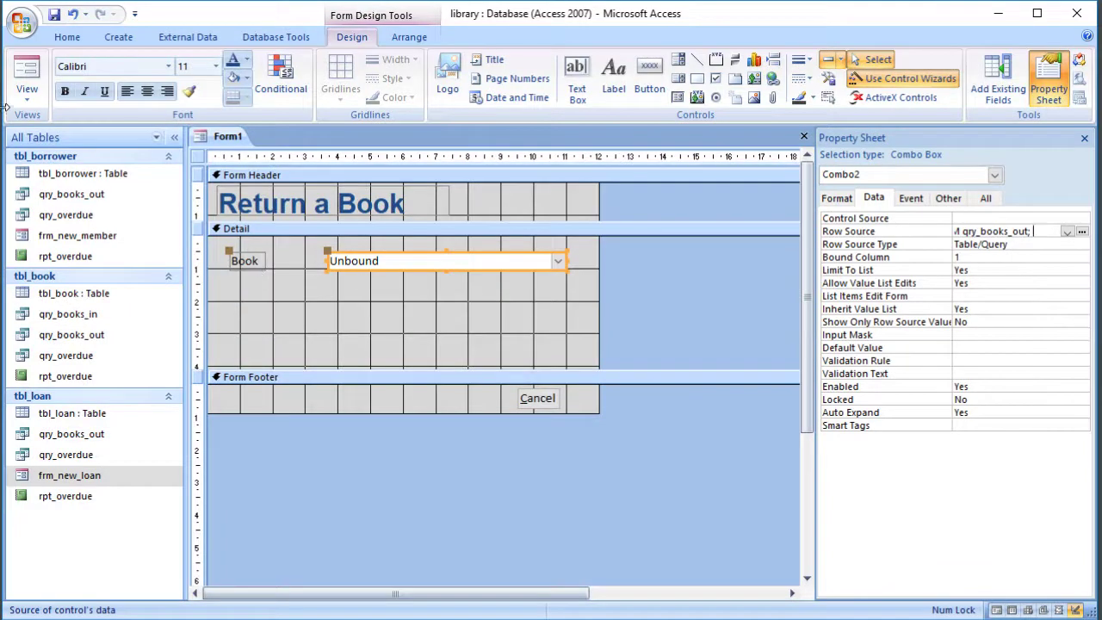
click(35, 81)
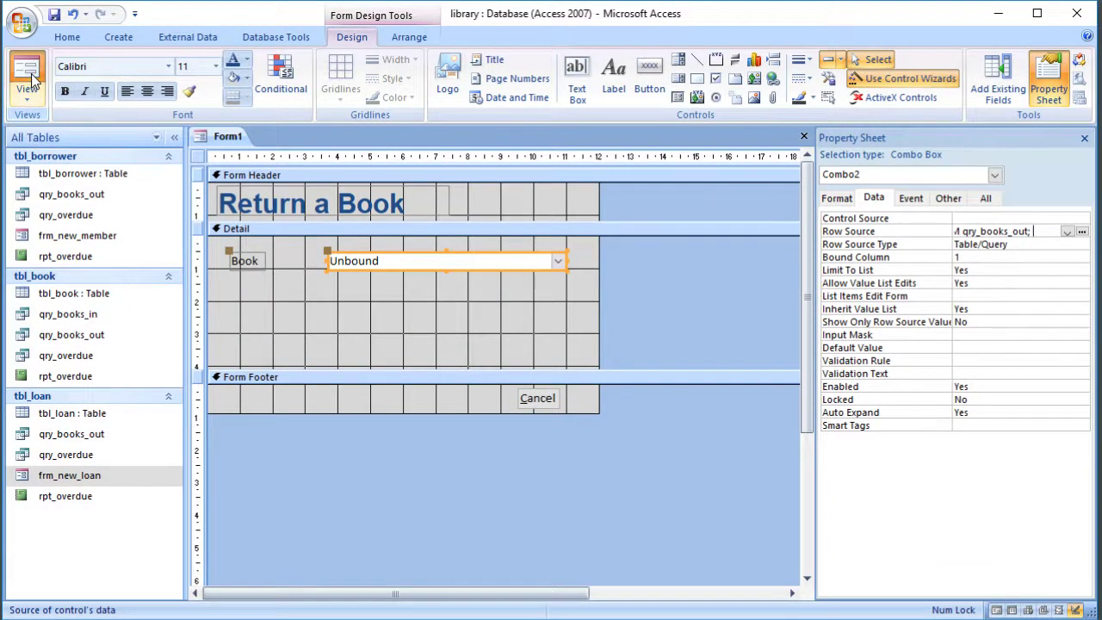
click(538, 210)
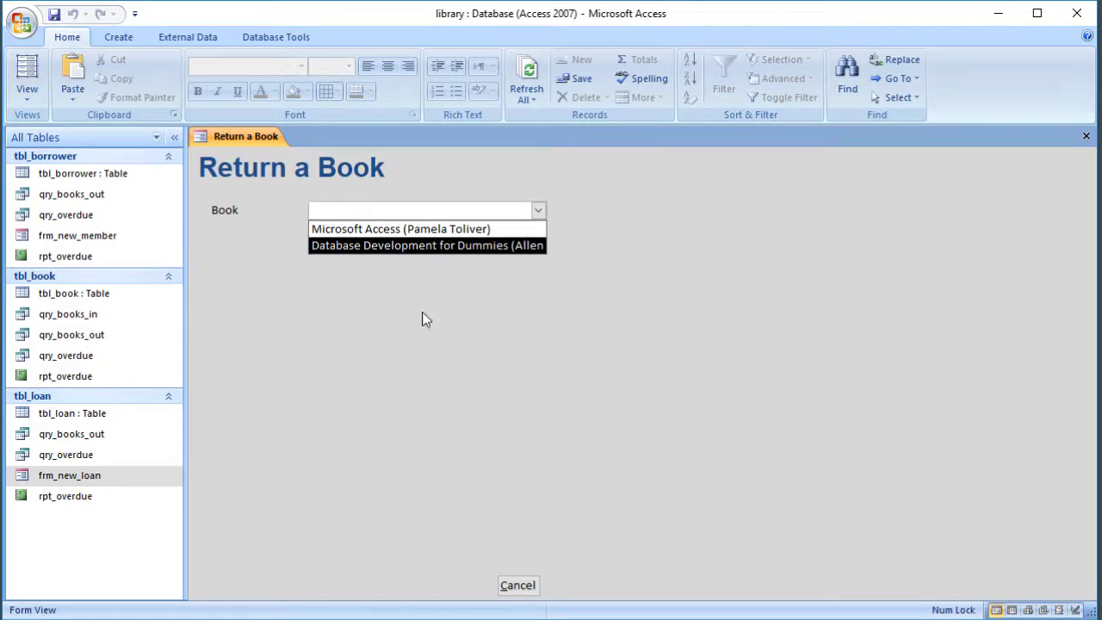
double_click(83, 415)
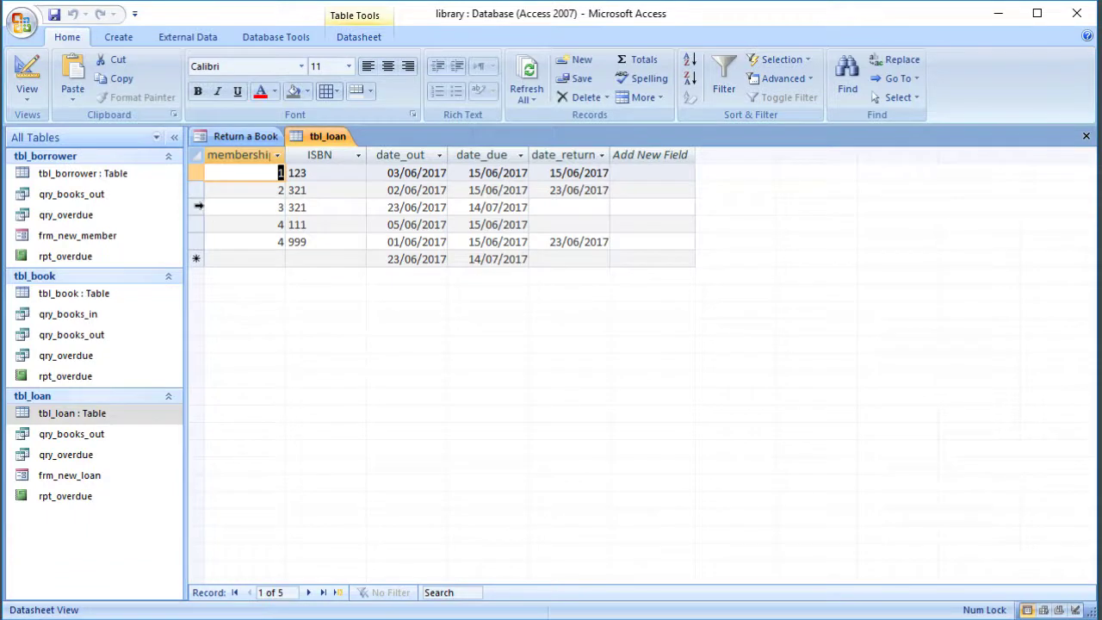
drag(199, 208, 199, 222)
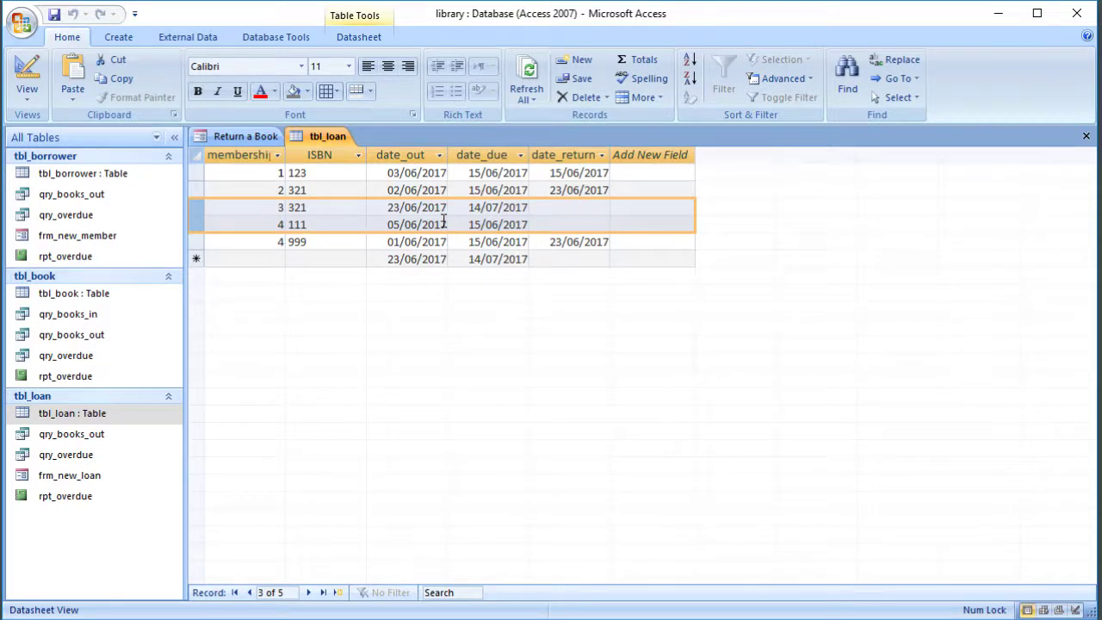
click(1086, 137)
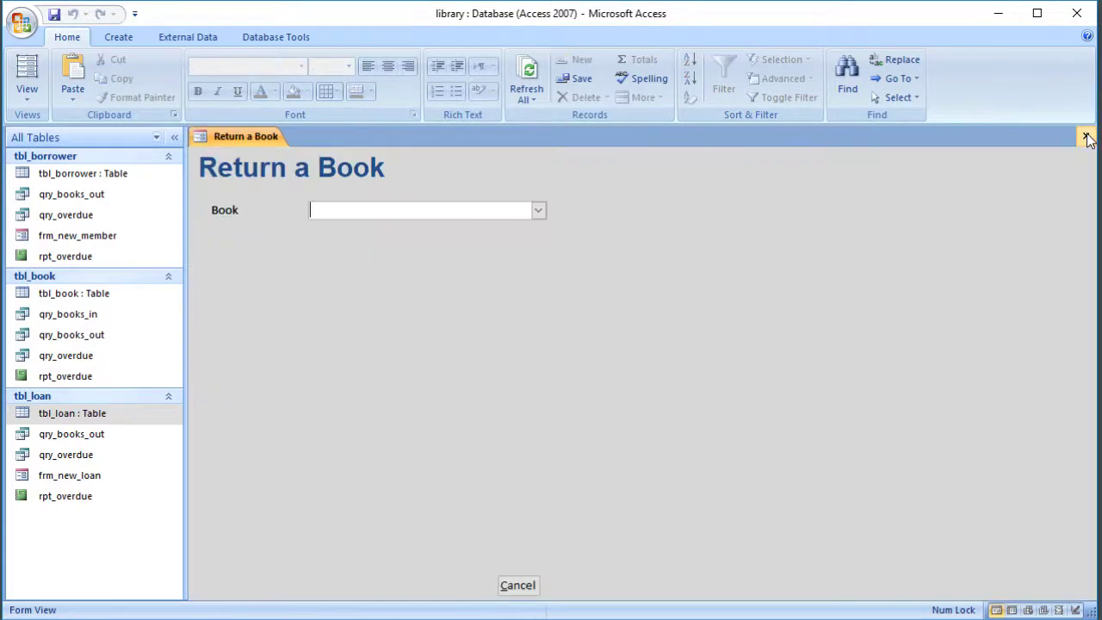
click(540, 213)
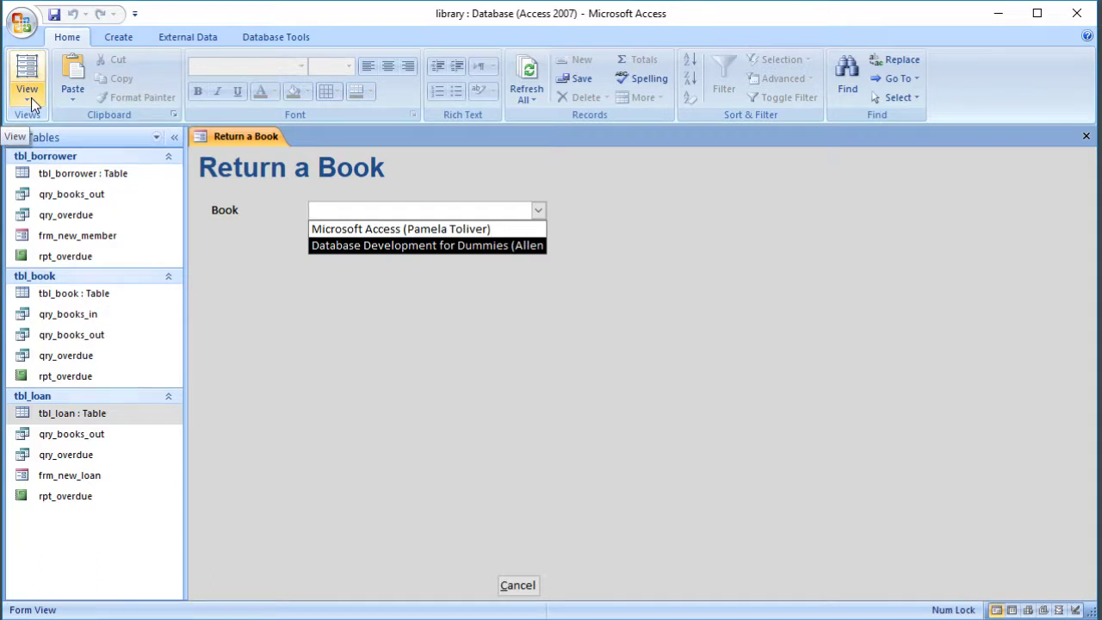
click(304, 348)
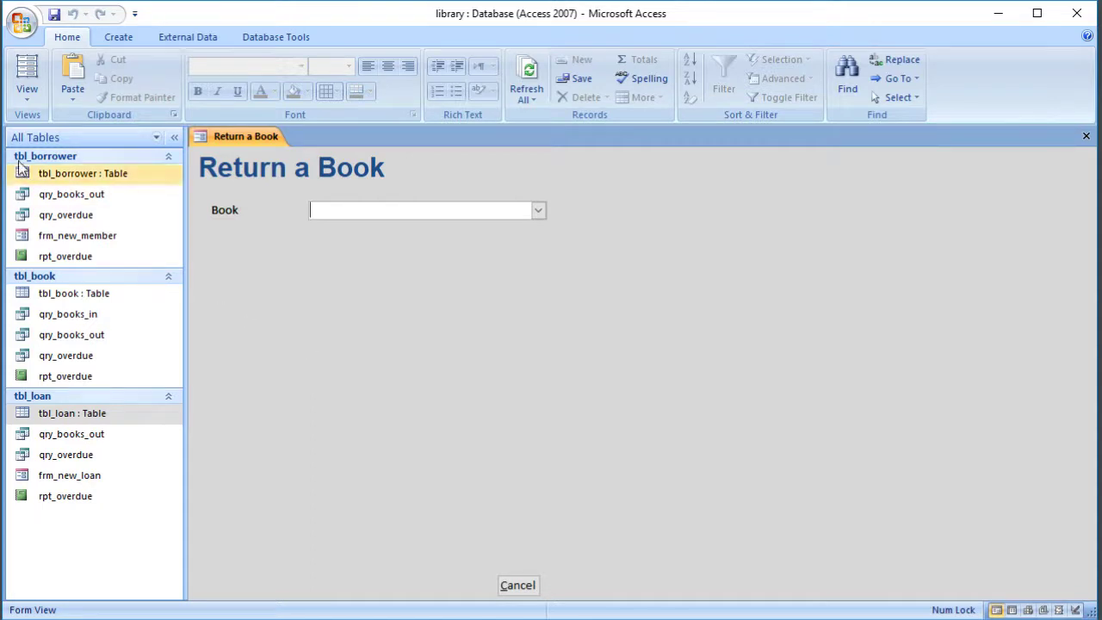
click(31, 107)
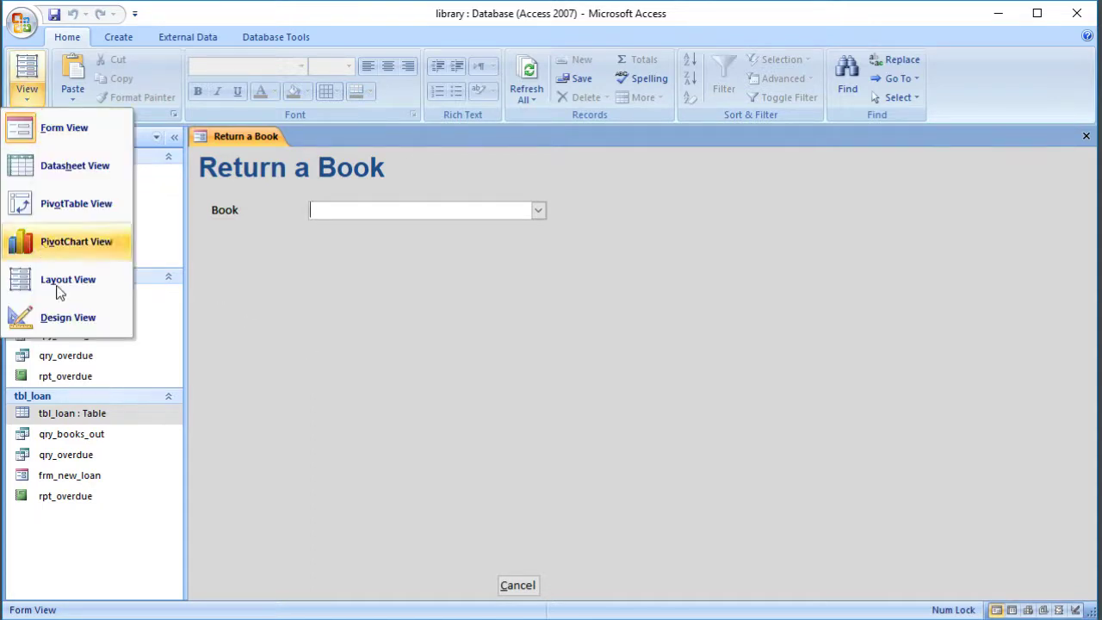
click(53, 317)
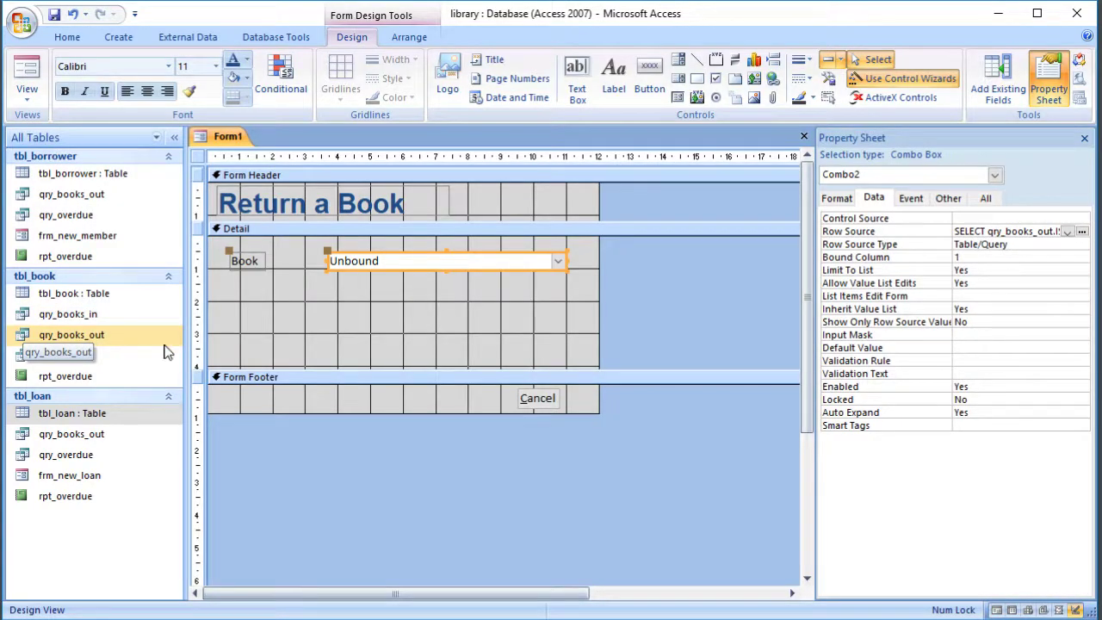
click(121, 40)
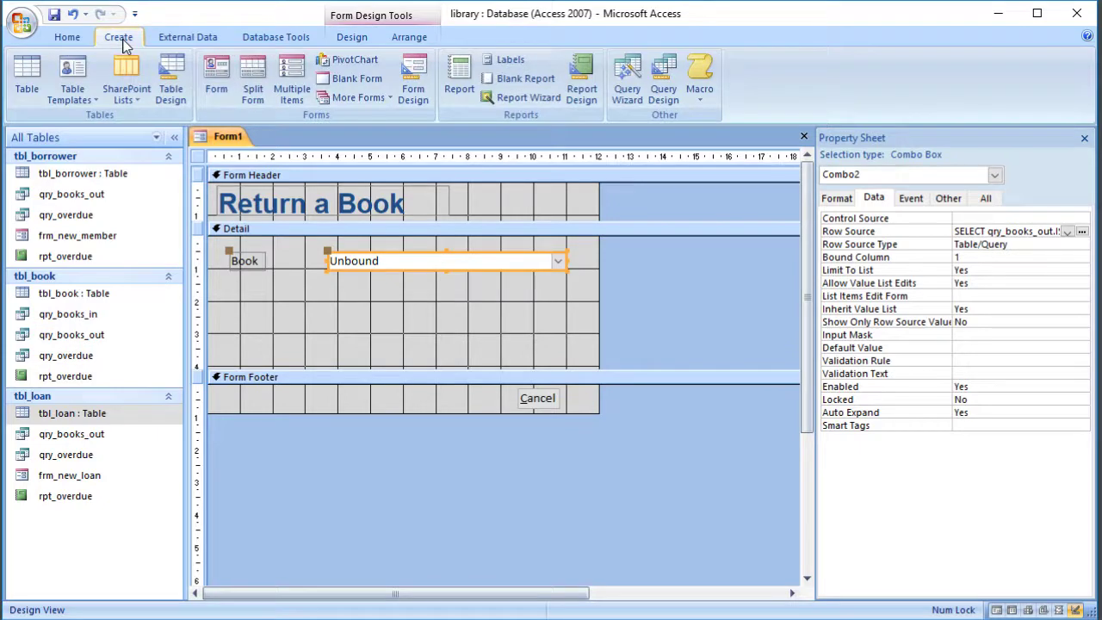
- Create a new design-view query on tbl_loan and add its ISBN field to the grid
click(667, 93)
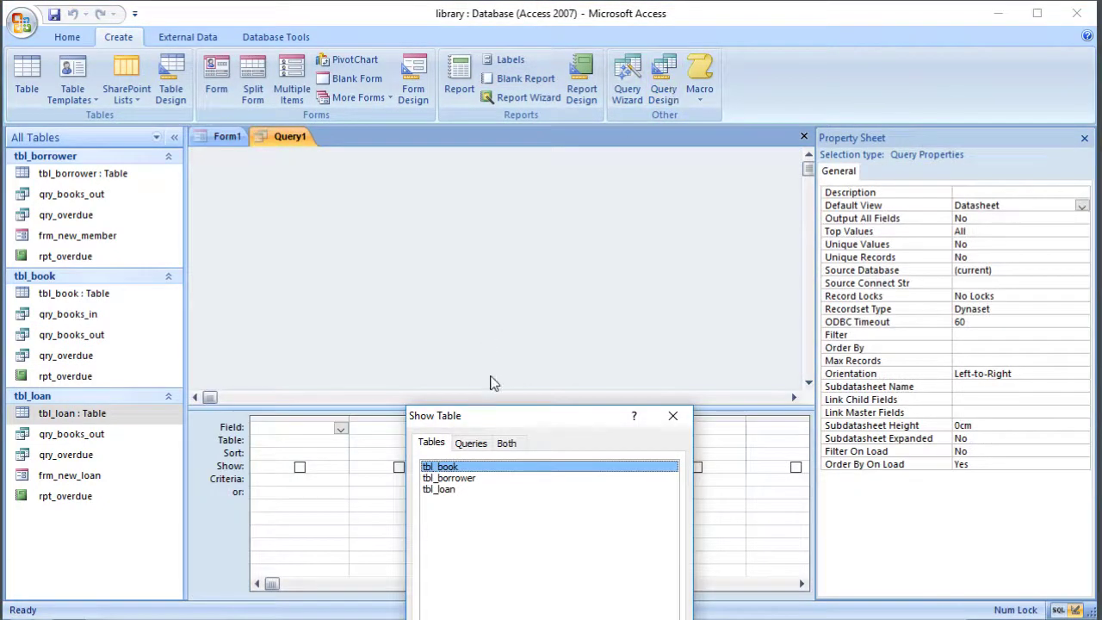
drag(498, 428, 455, 248)
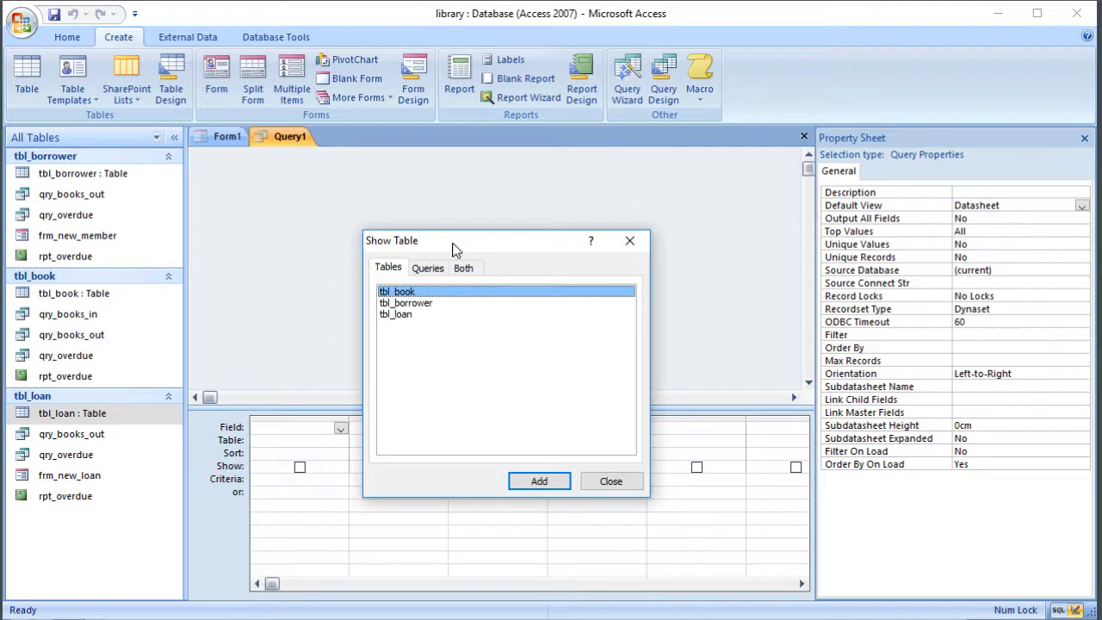
double_click(404, 315)
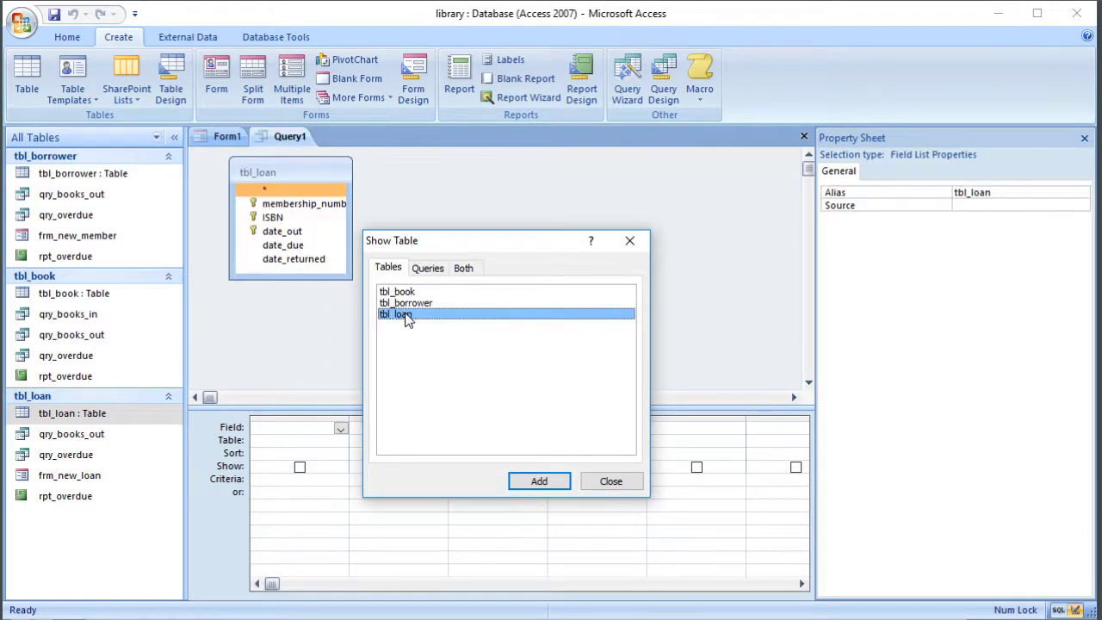
click(630, 240)
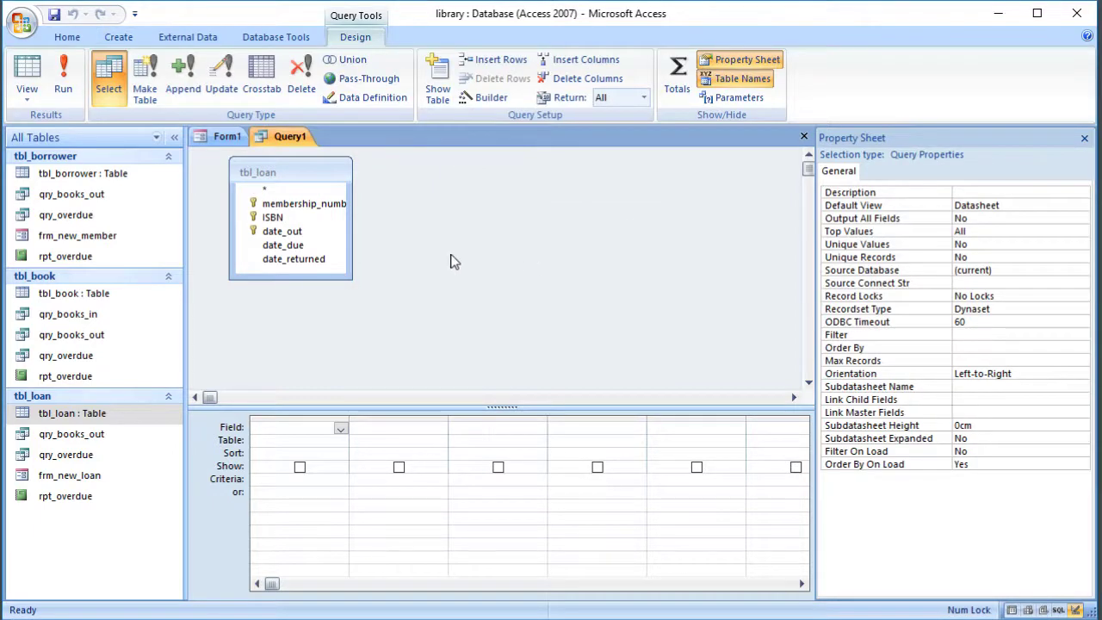
drag(352, 231, 397, 231)
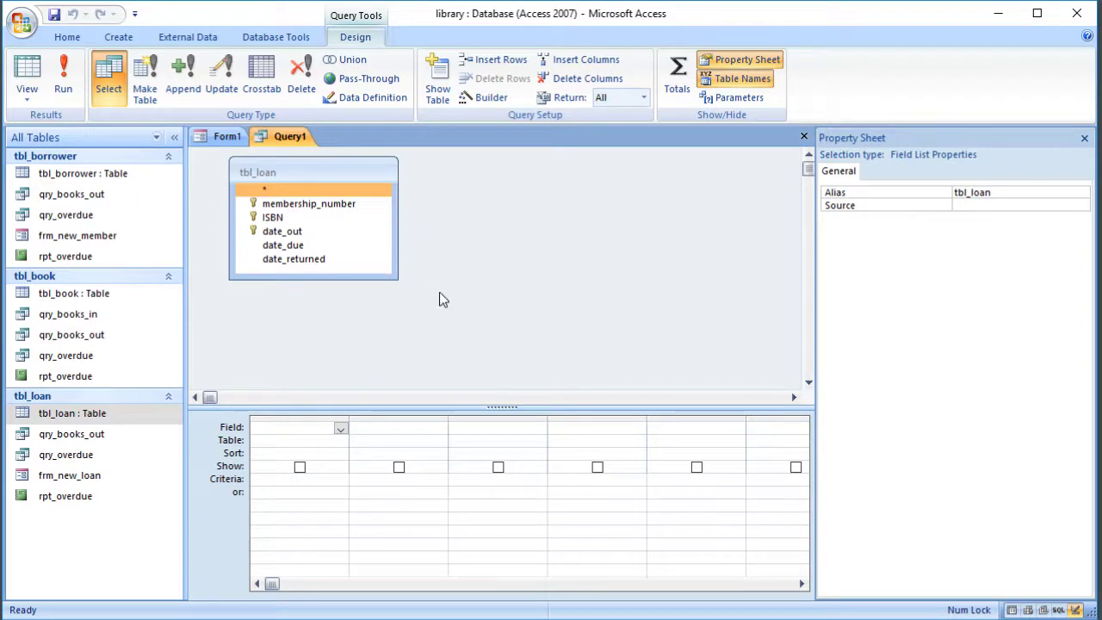
double_click(272, 217)
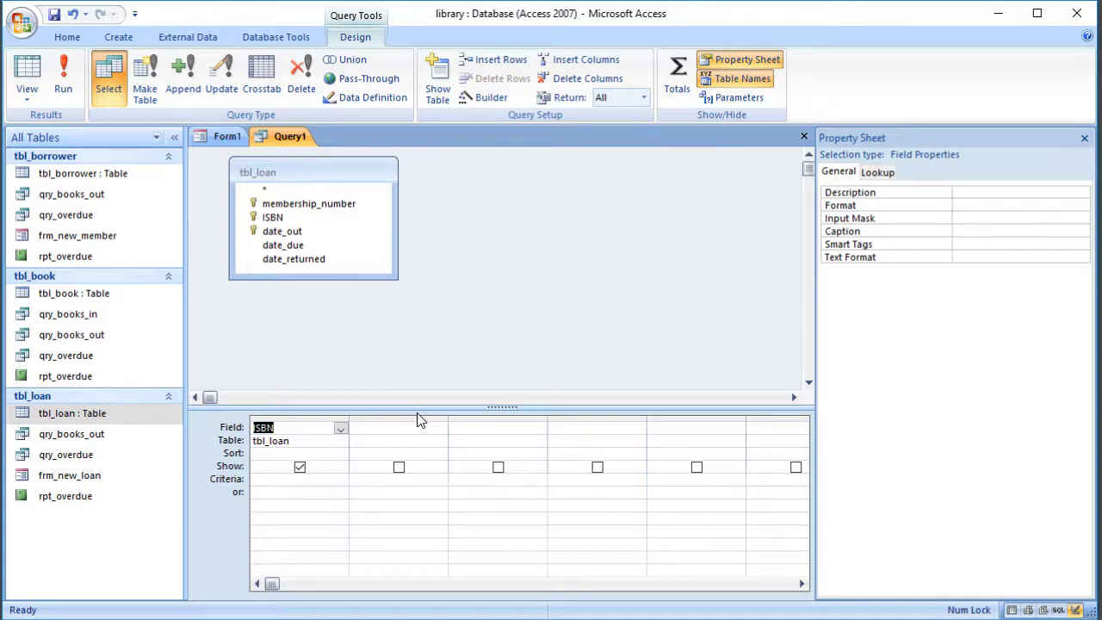
click(288, 479)
right_click(288, 479)
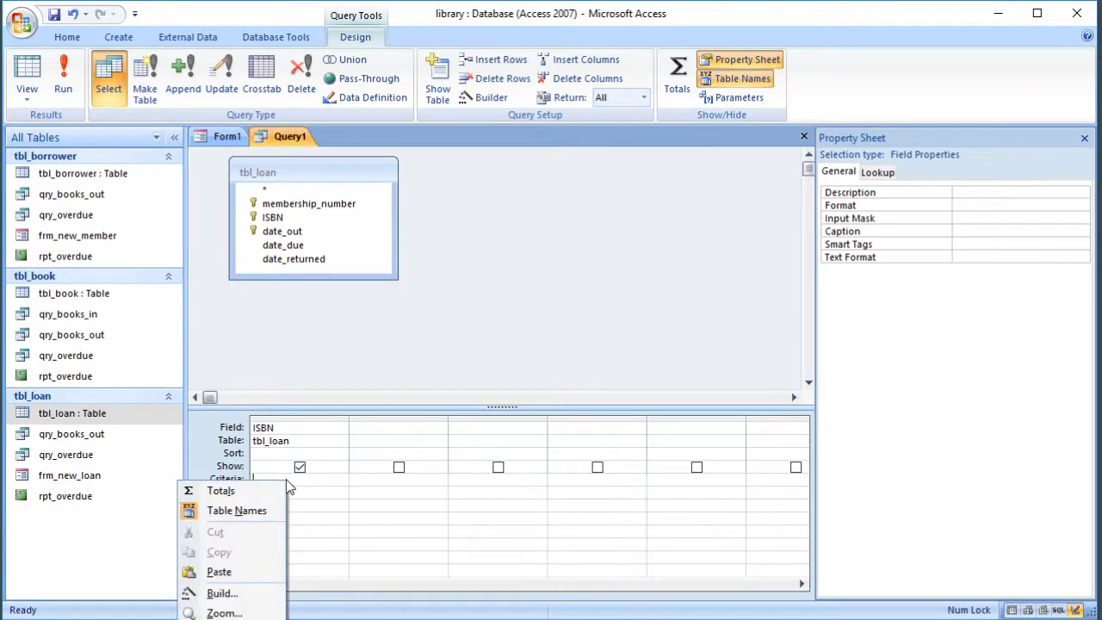
click(222, 594)
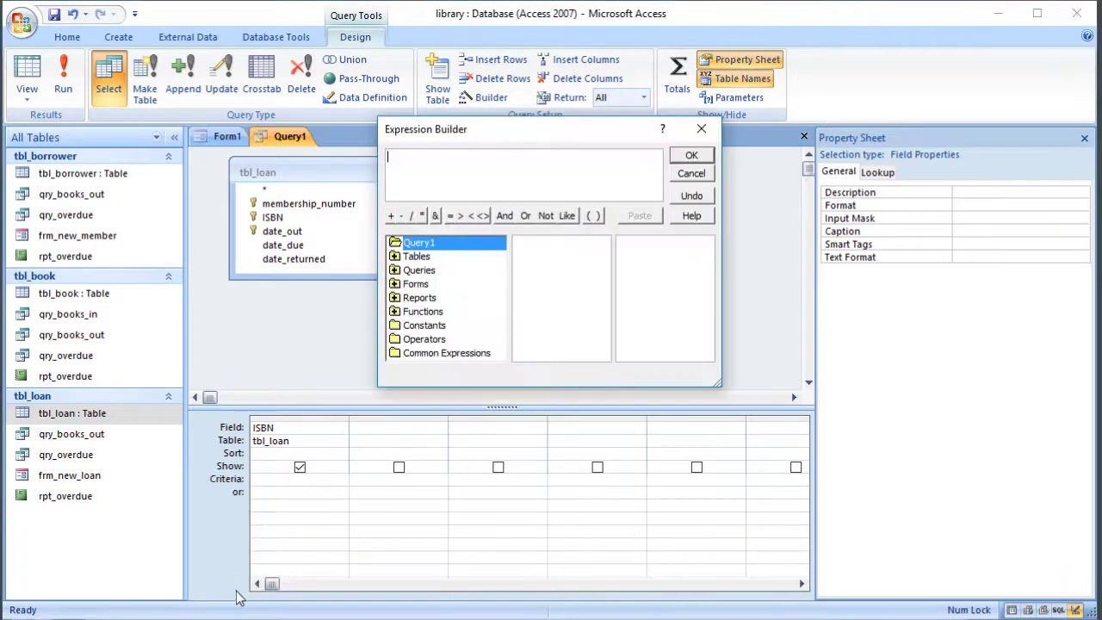
double_click(418, 286)
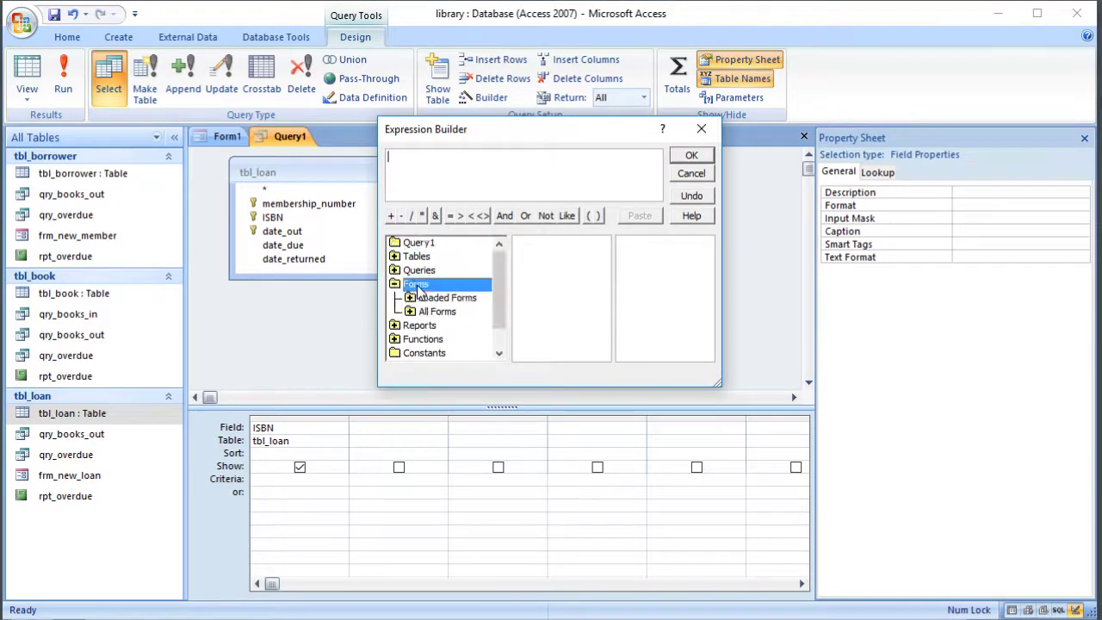
click(433, 315)
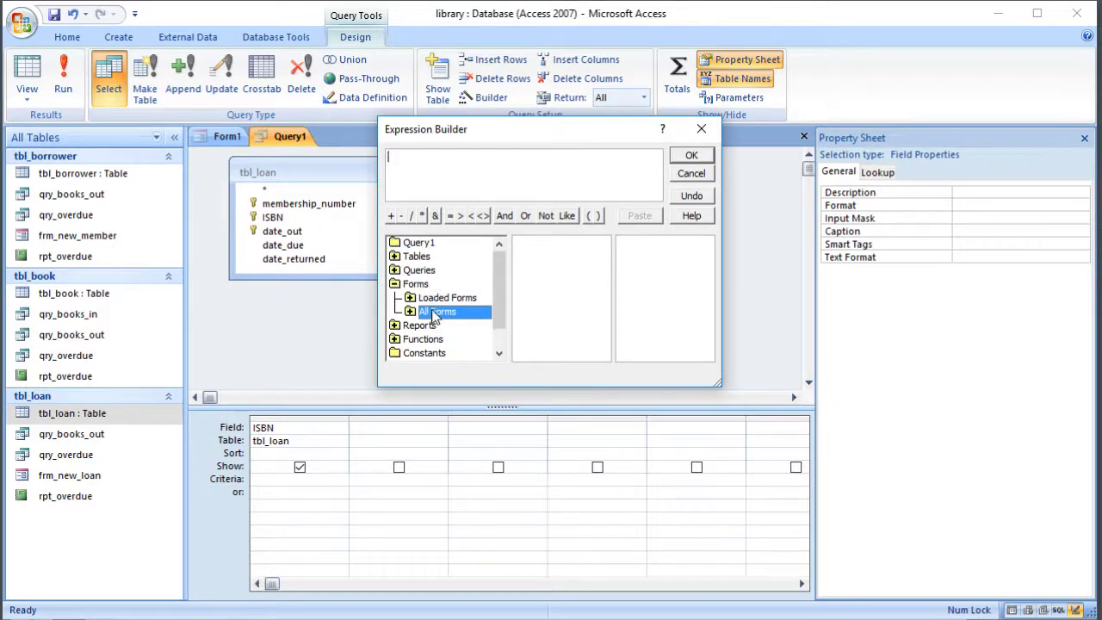
double_click(435, 313)
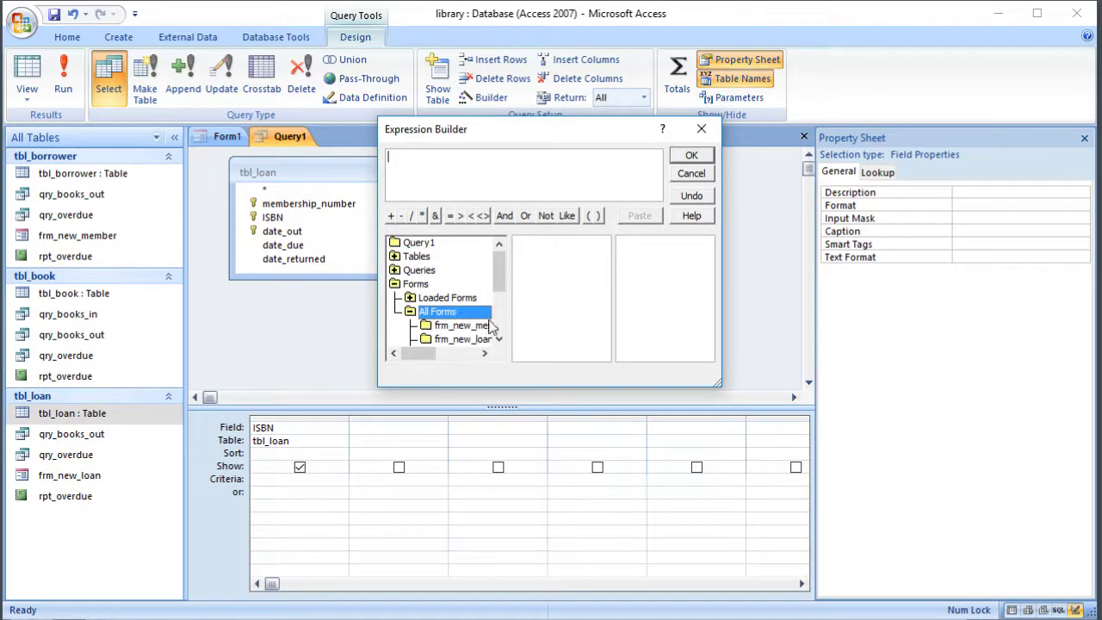
double_click(456, 298)
click(448, 312)
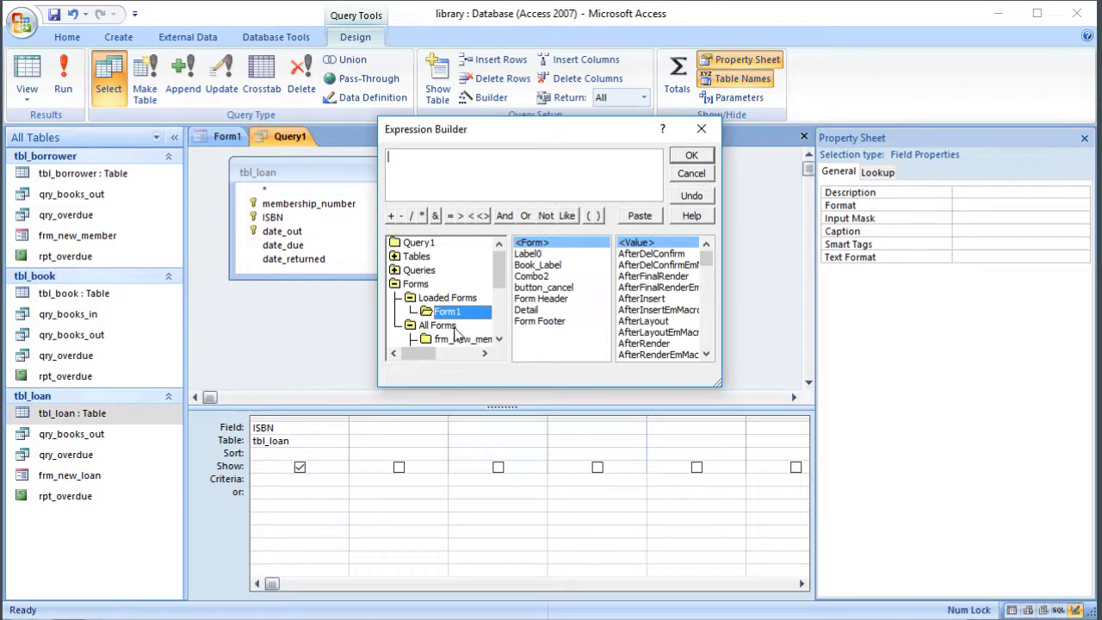
click(701, 129)
- Save the Form1 design as frm_return, then return to Query1
click(226, 136)
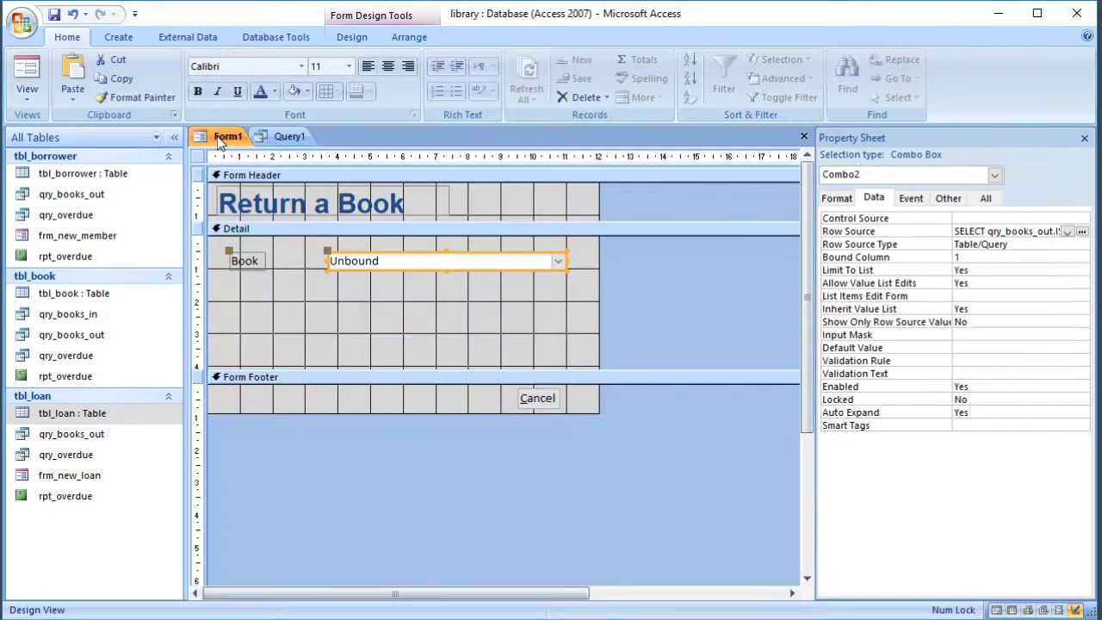
click(54, 15)
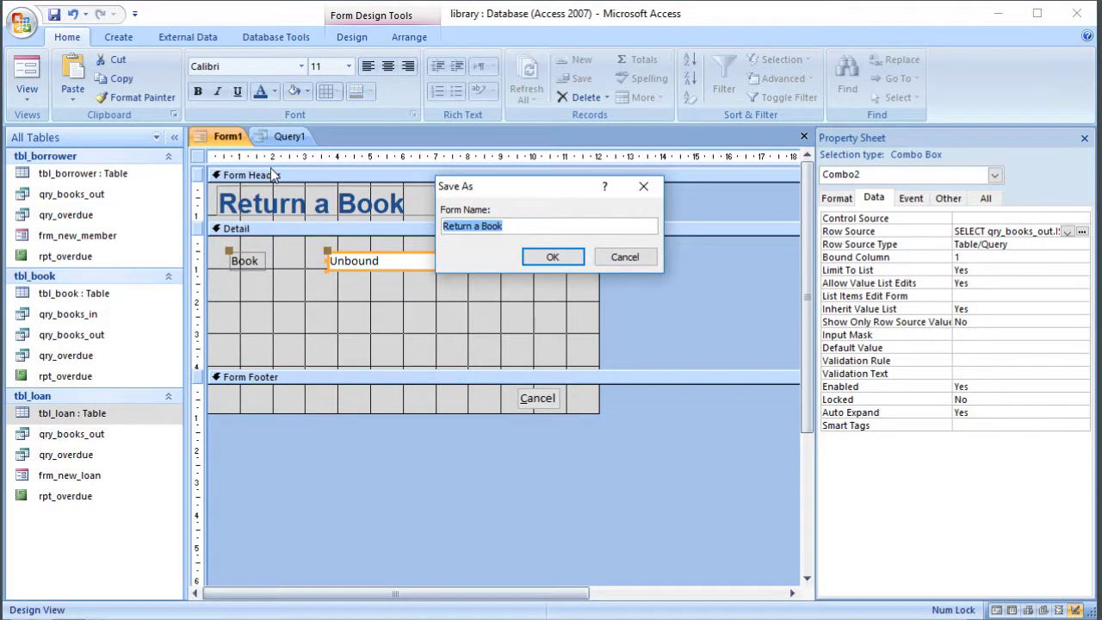
text(frm)
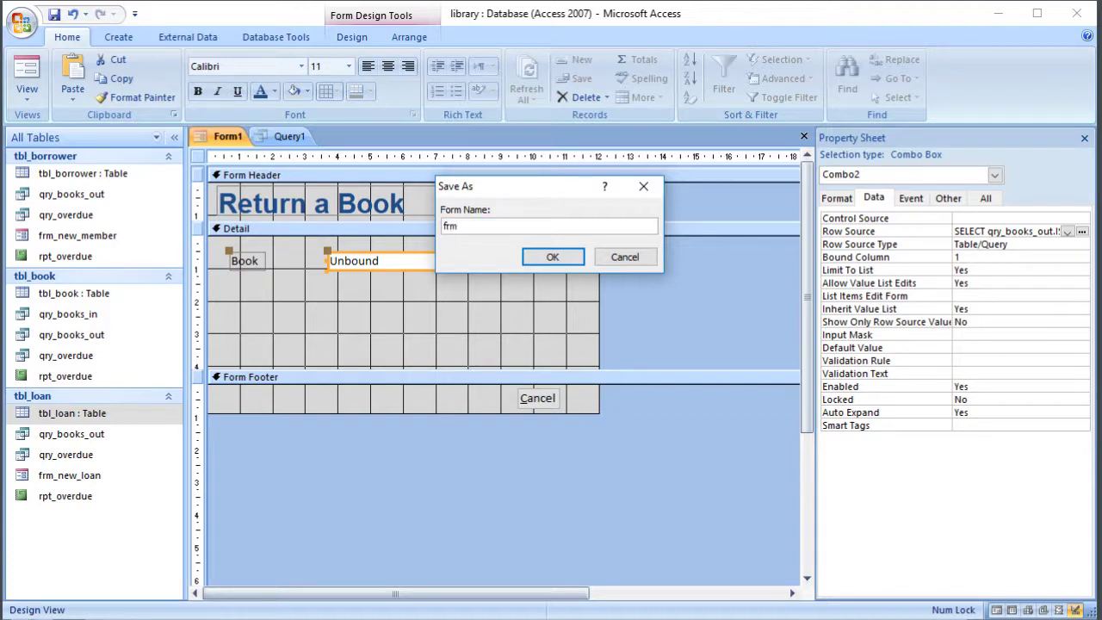
text(_return)
click(555, 257)
click(308, 136)
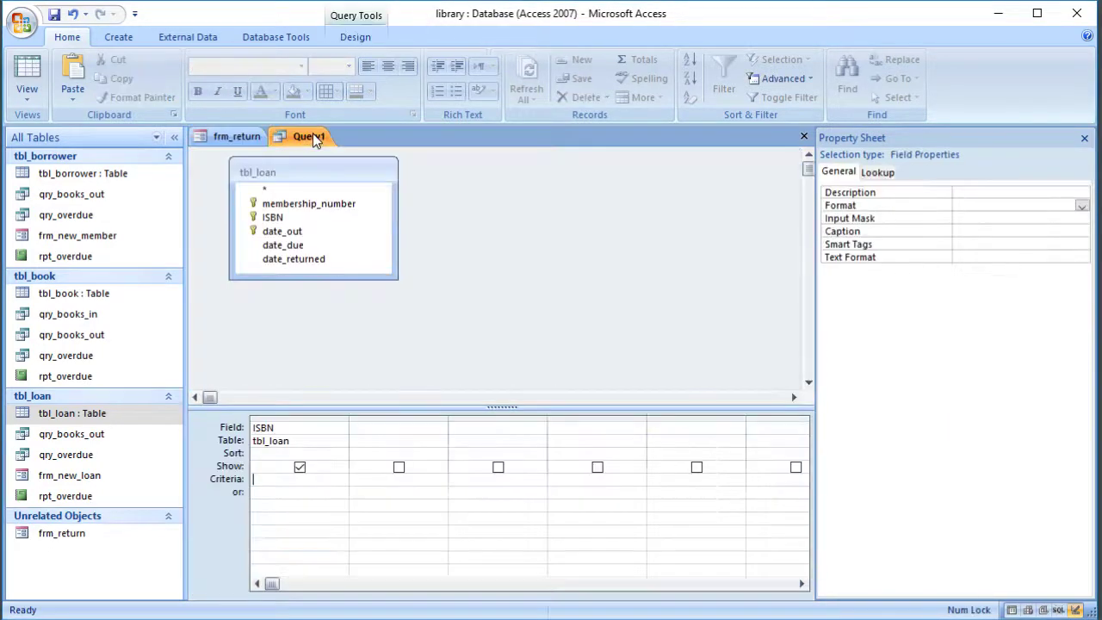
click(295, 478)
right_click(295, 478)
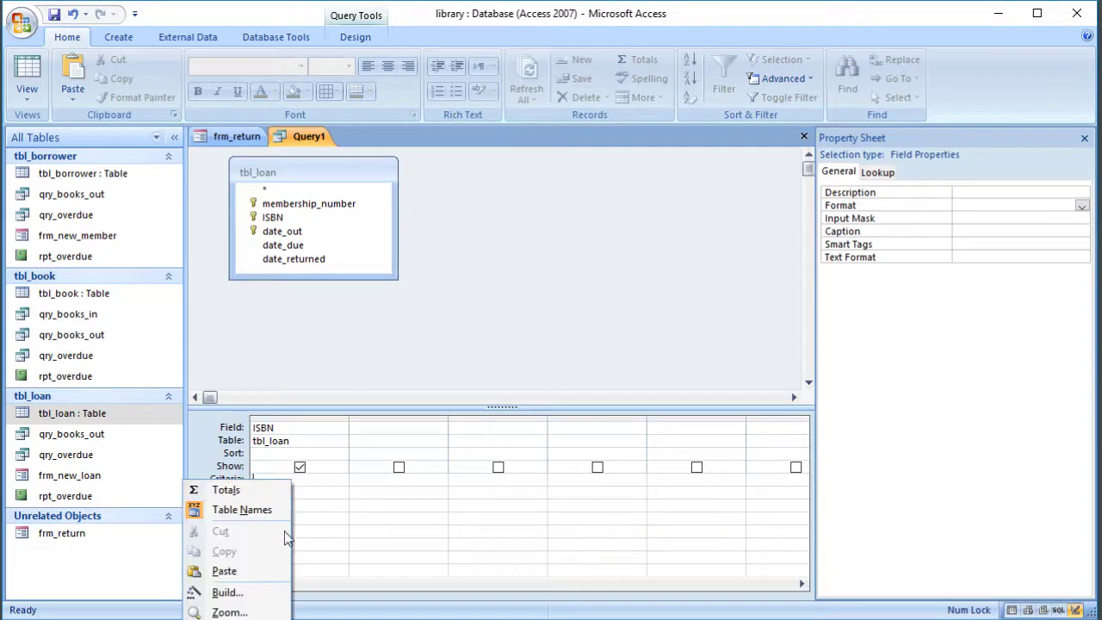
click(263, 594)
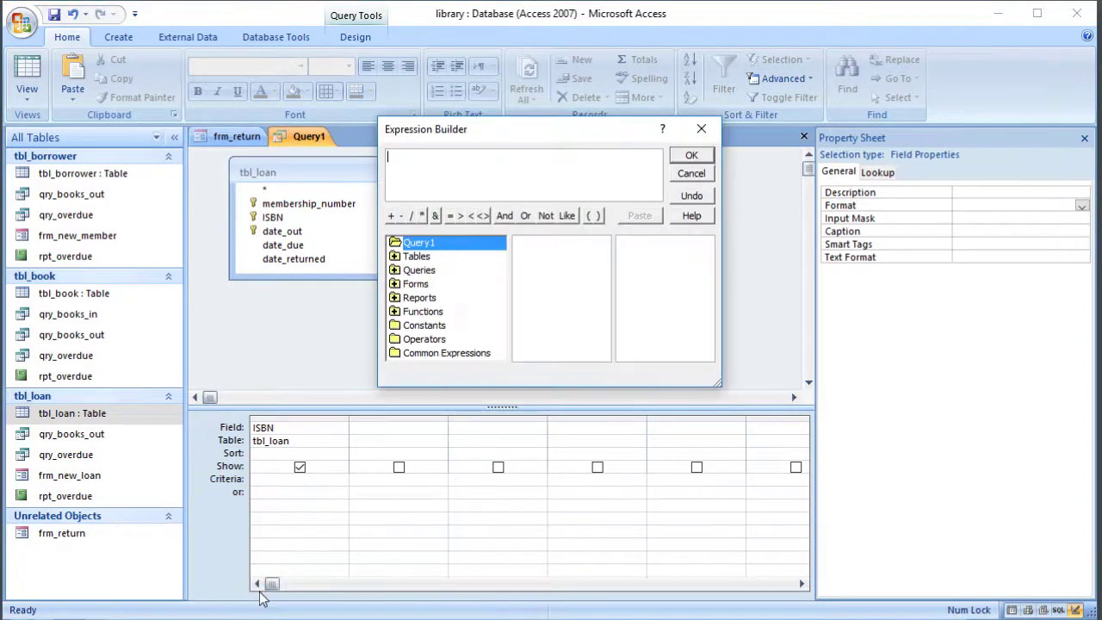
double_click(396, 285)
double_click(411, 312)
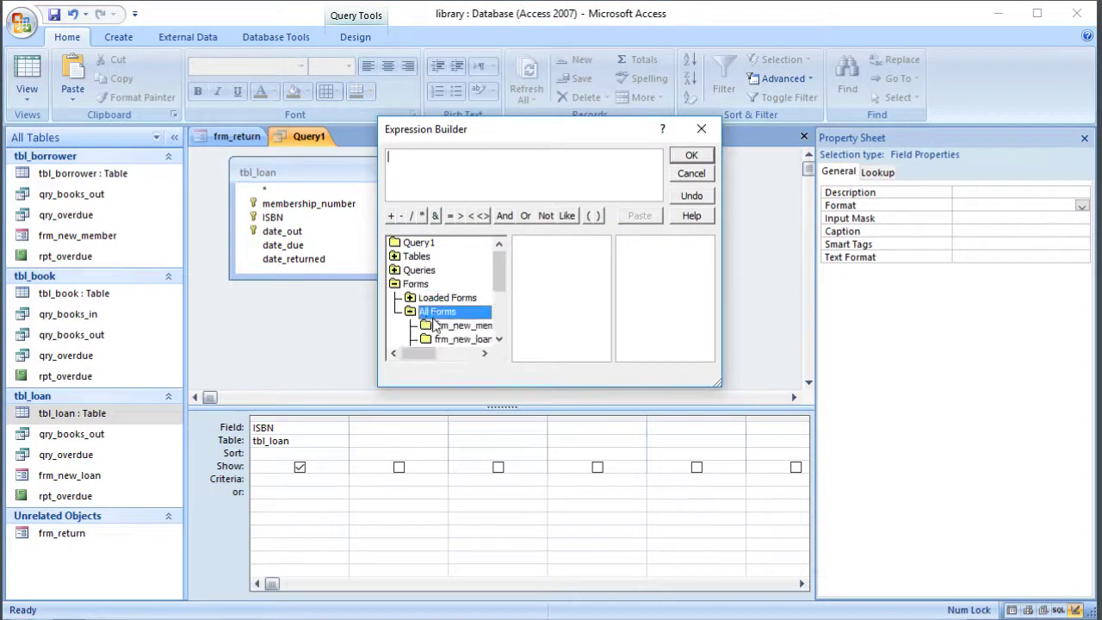
click(499, 340)
click(499, 340)
click(498, 340)
click(470, 325)
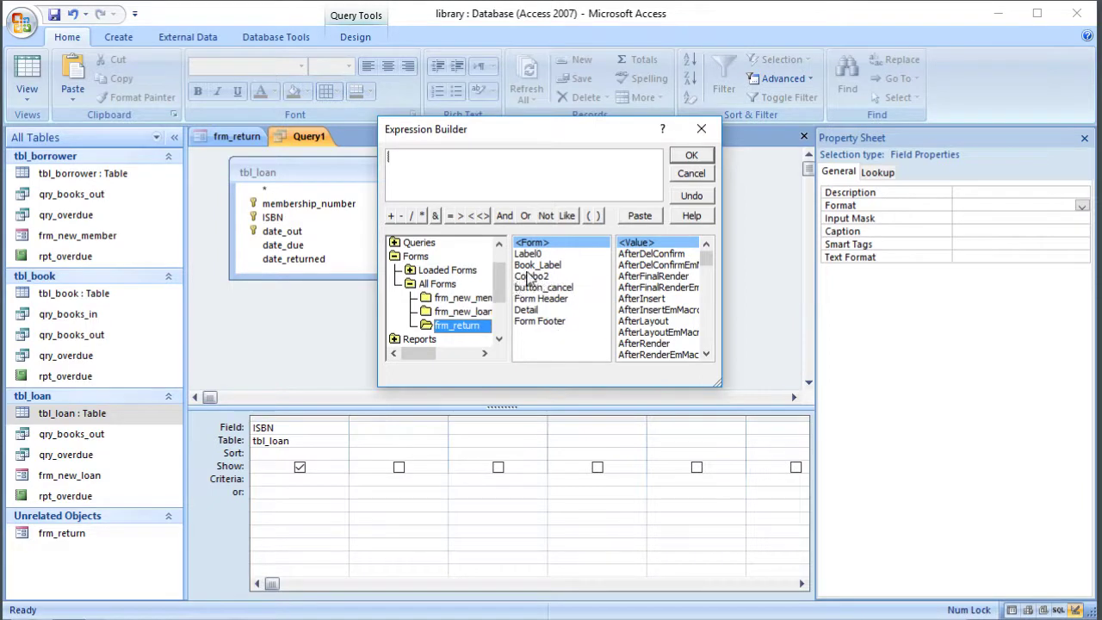
click(706, 128)
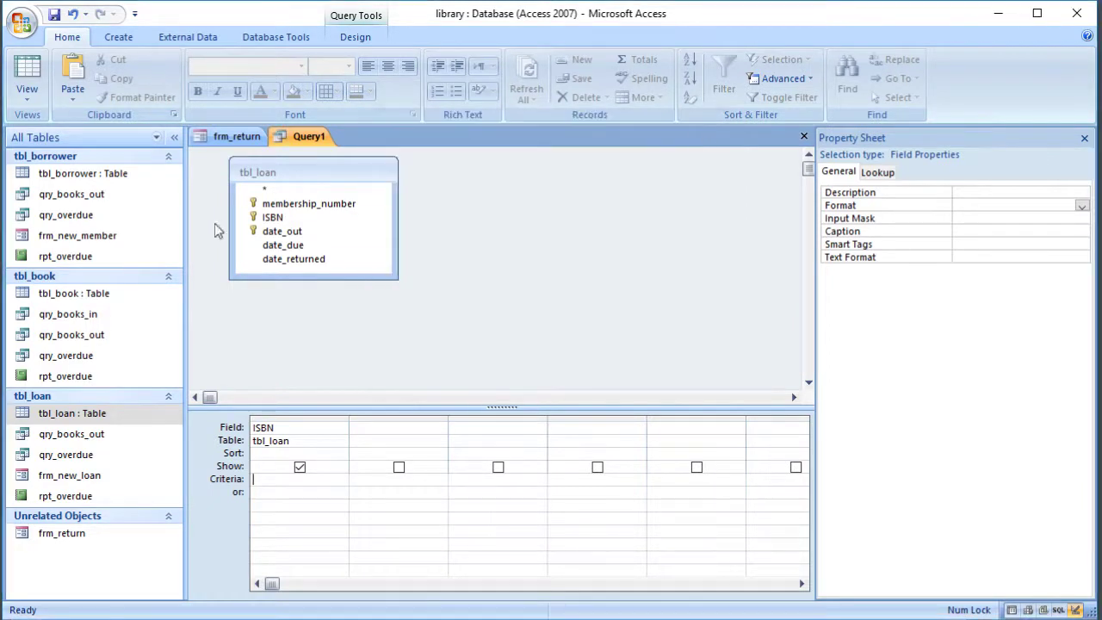
click(247, 140)
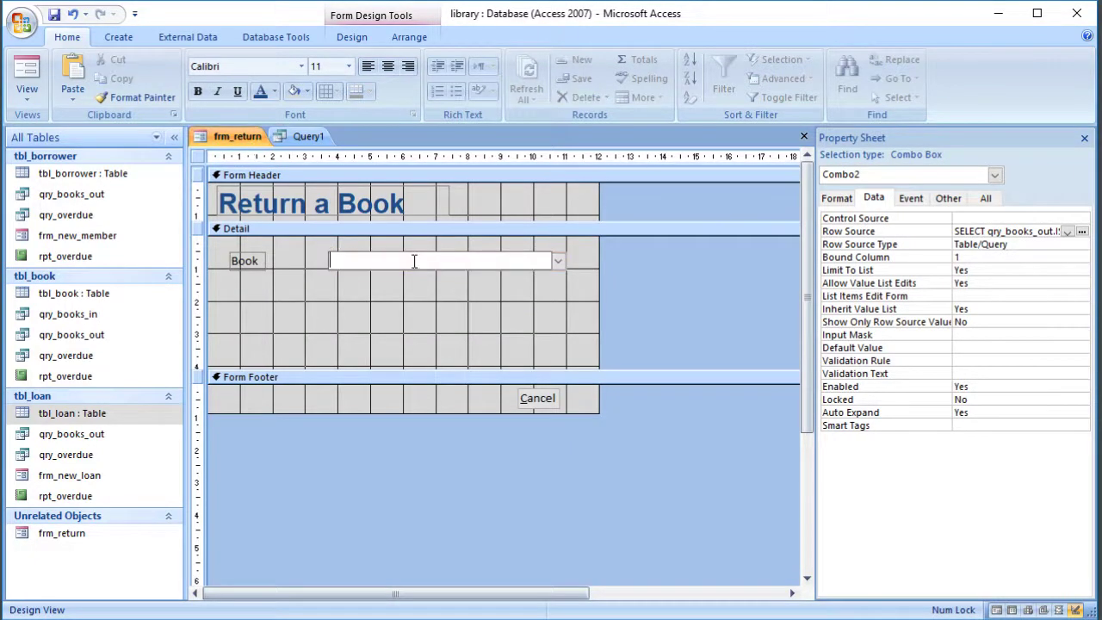
- Change the combo box's Name property from Combo2 to isbn on the Other tab
click(948, 198)
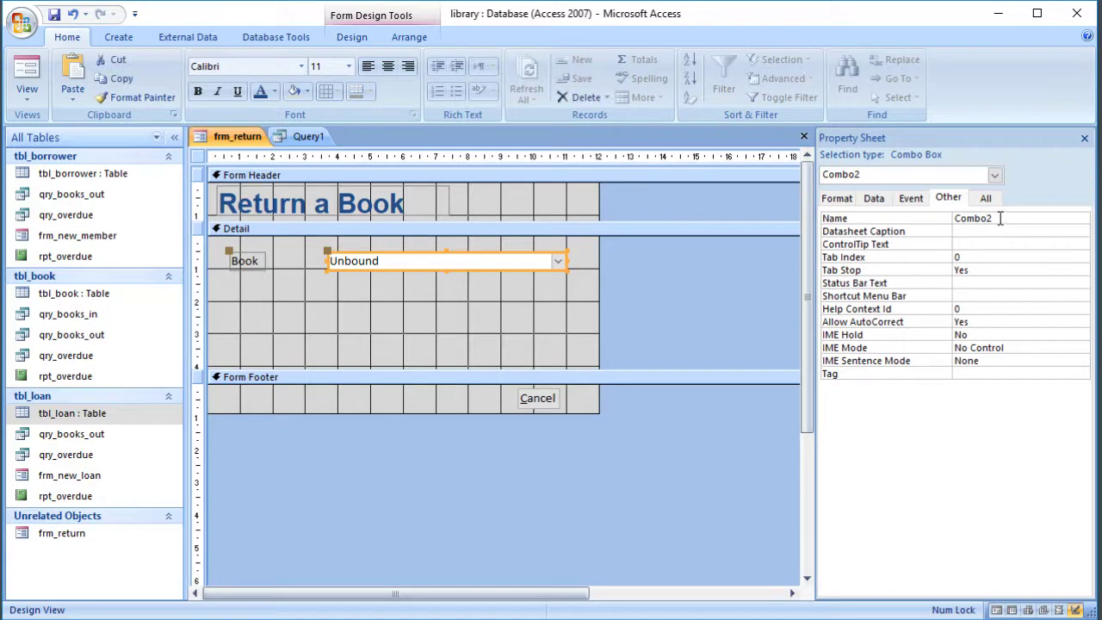
double_click(957, 219)
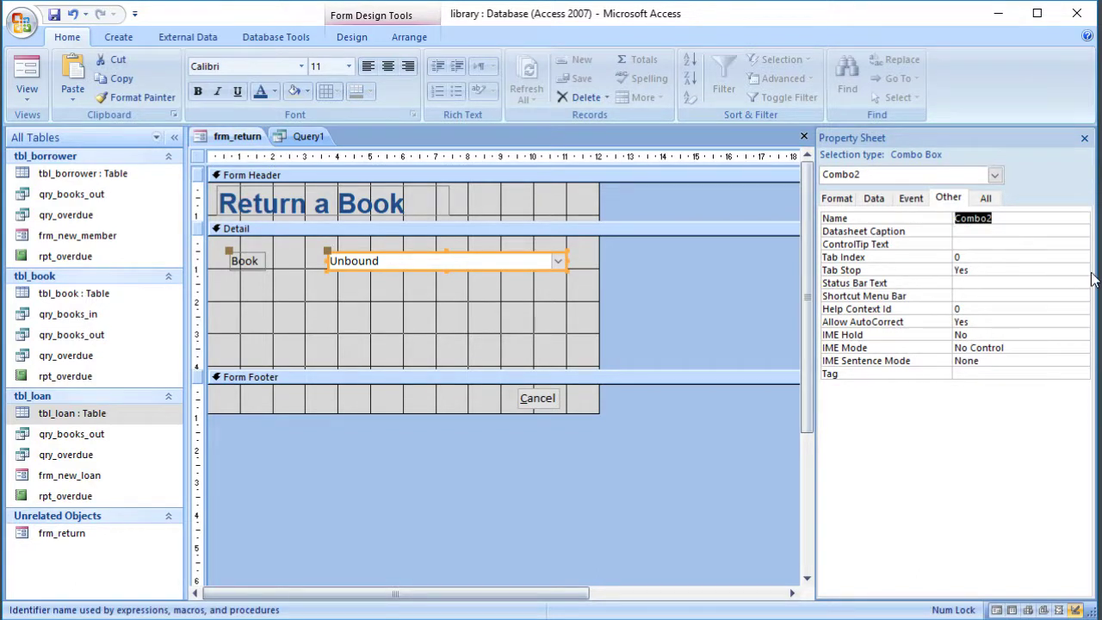
text(book)
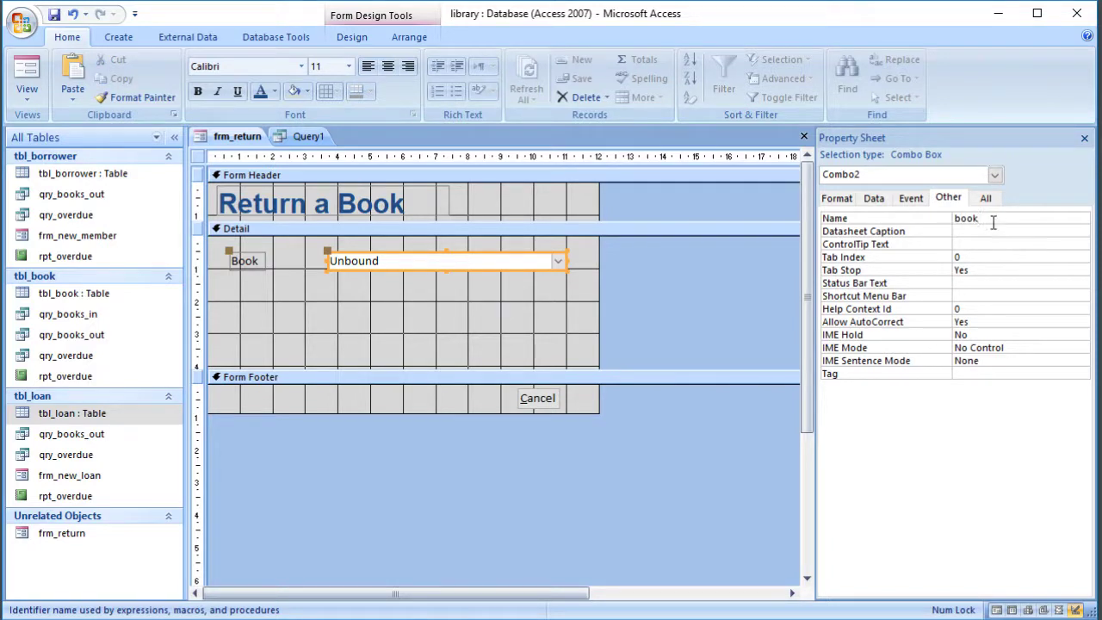
click(904, 221)
text(isbn)
click(984, 231)
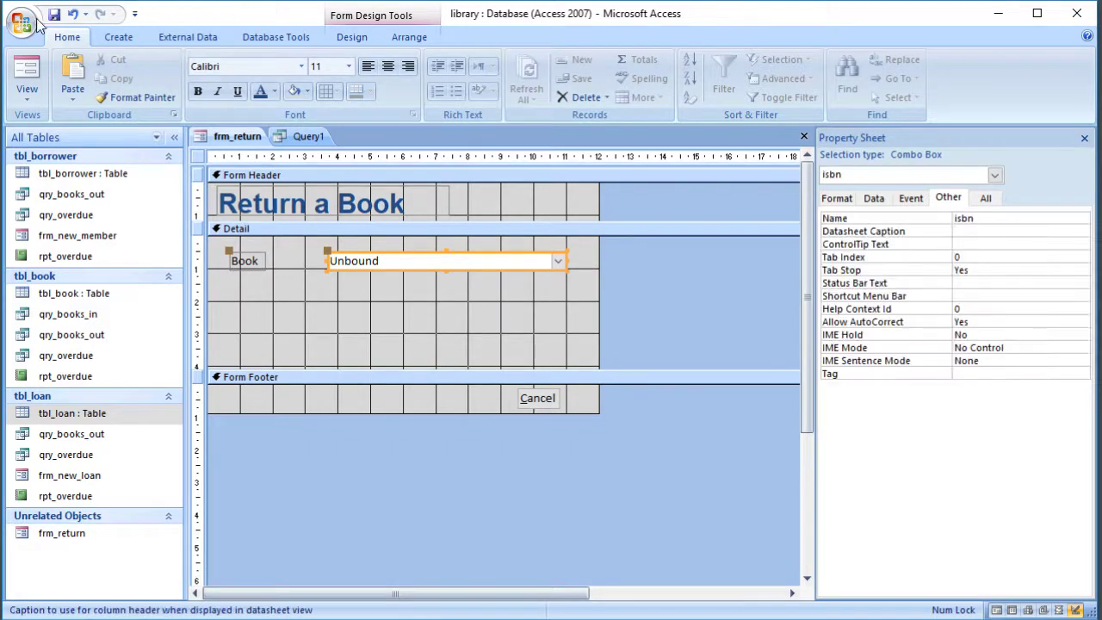
click(292, 136)
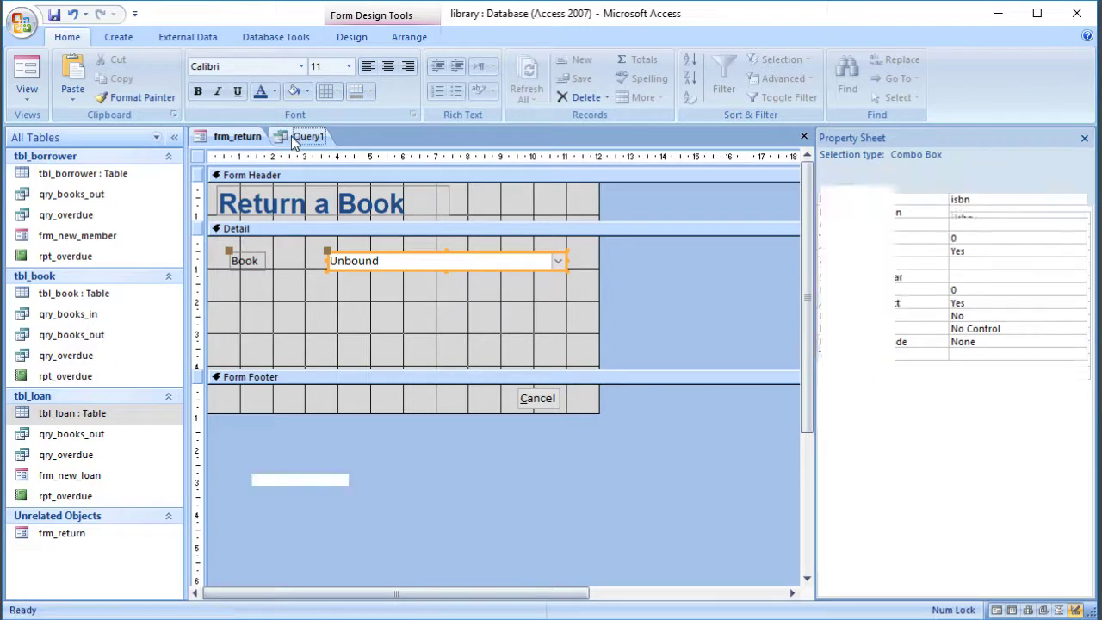
- Use the Expression Builder to set Query1's ISBN criteria to [Forms]![frm_return]![isbn]
right_click(278, 485)
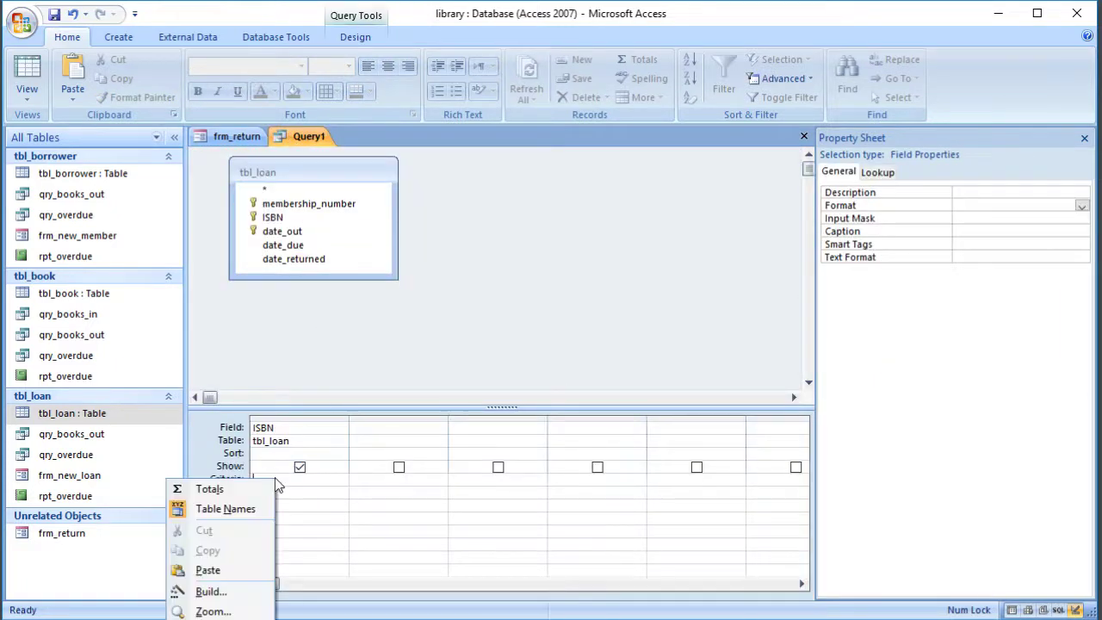
click(248, 592)
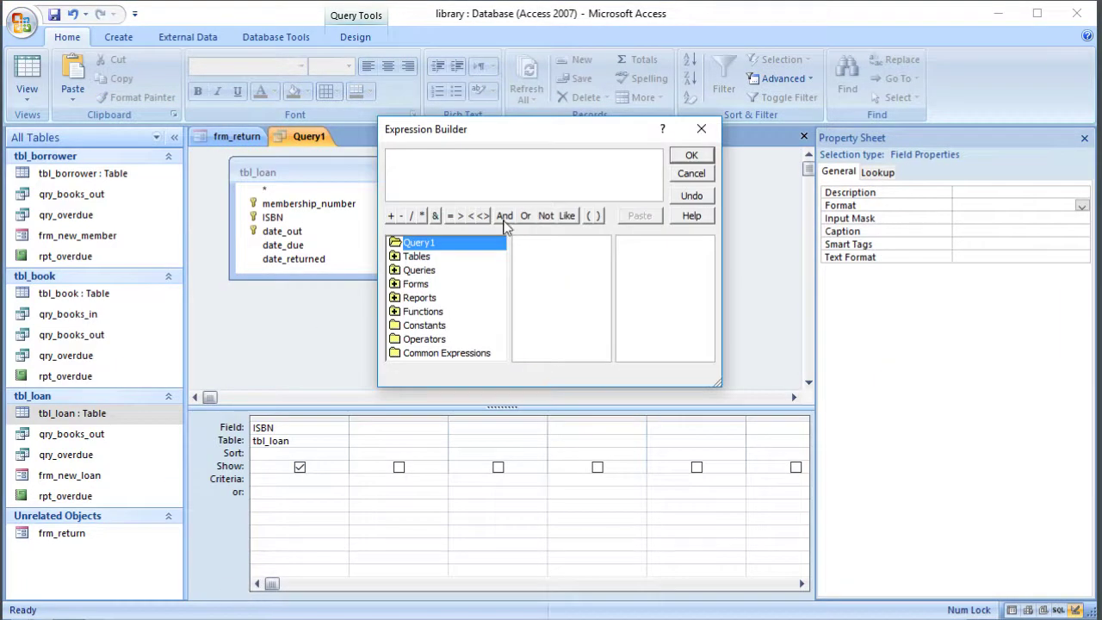
double_click(412, 284)
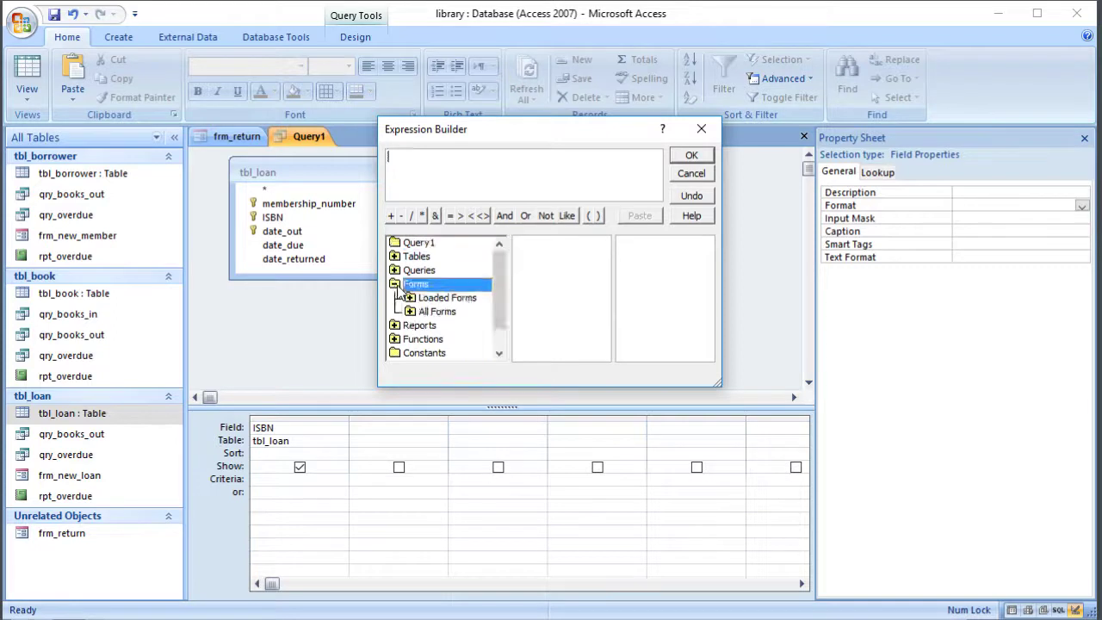
double_click(435, 312)
scroll(487, 343, down, 2)
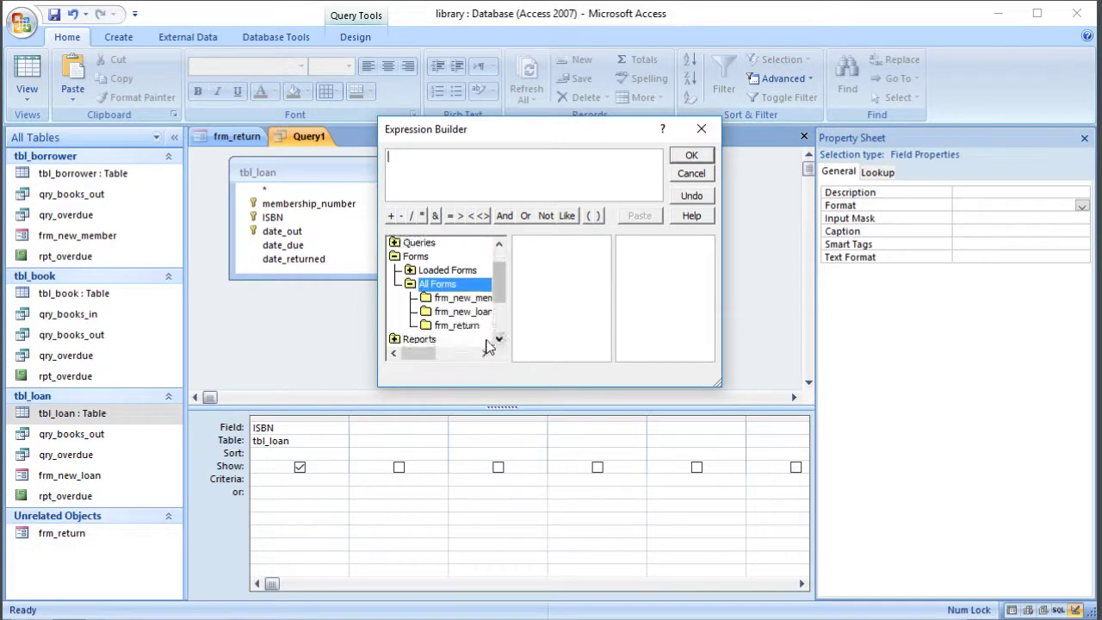
click(474, 327)
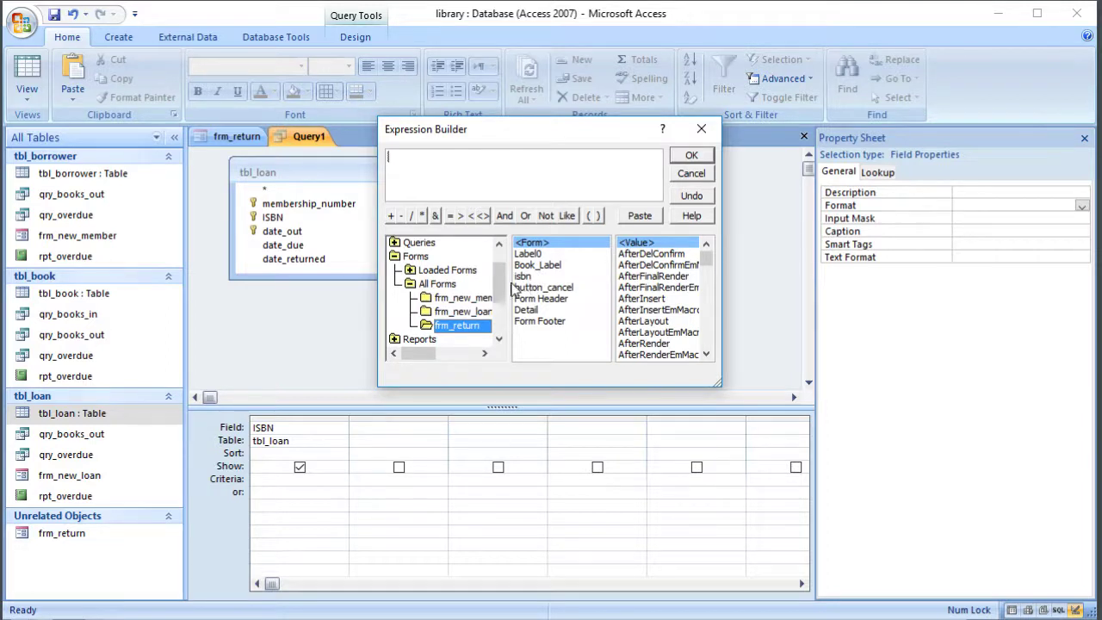
double_click(524, 279)
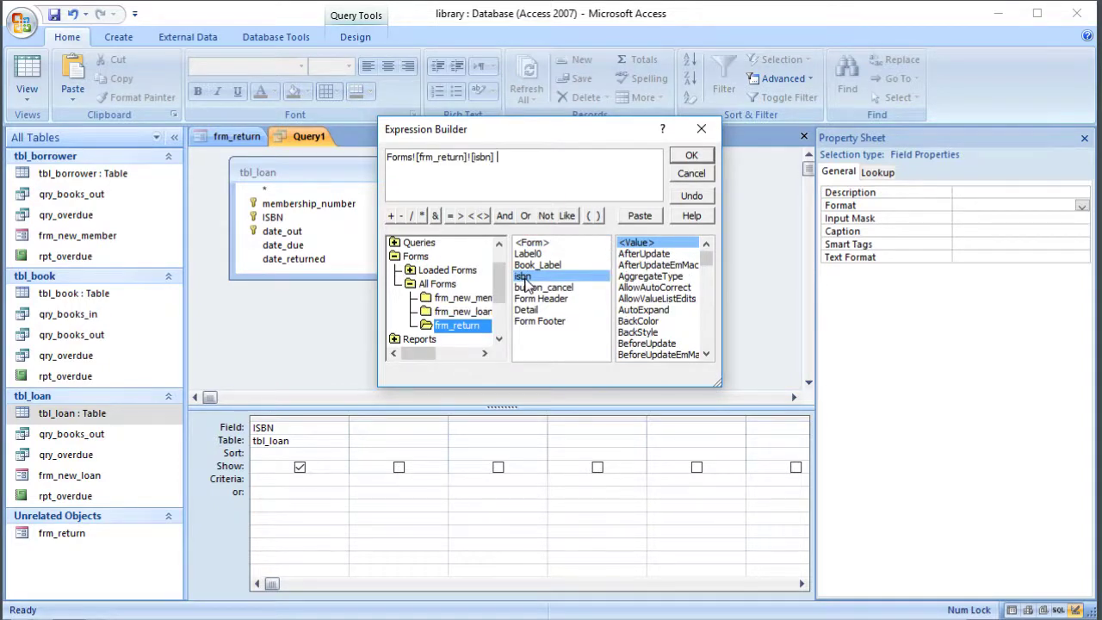
click(691, 157)
click(265, 492)
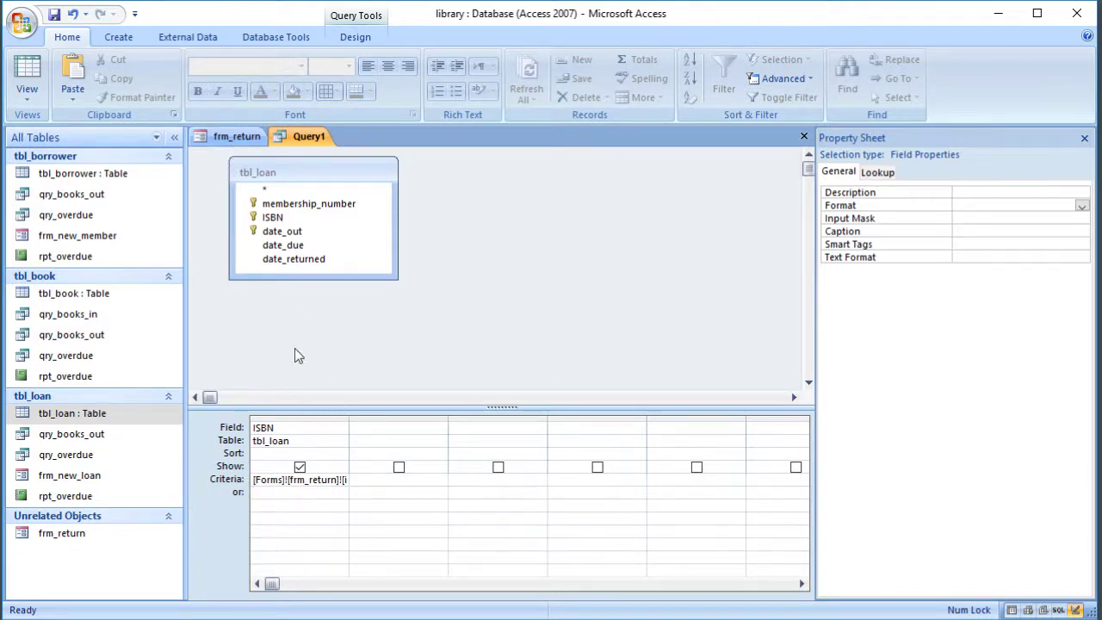
- Run frm_return in Form View, pick the Microsoft Access book, and run Query1 to check its ISBN
click(221, 139)
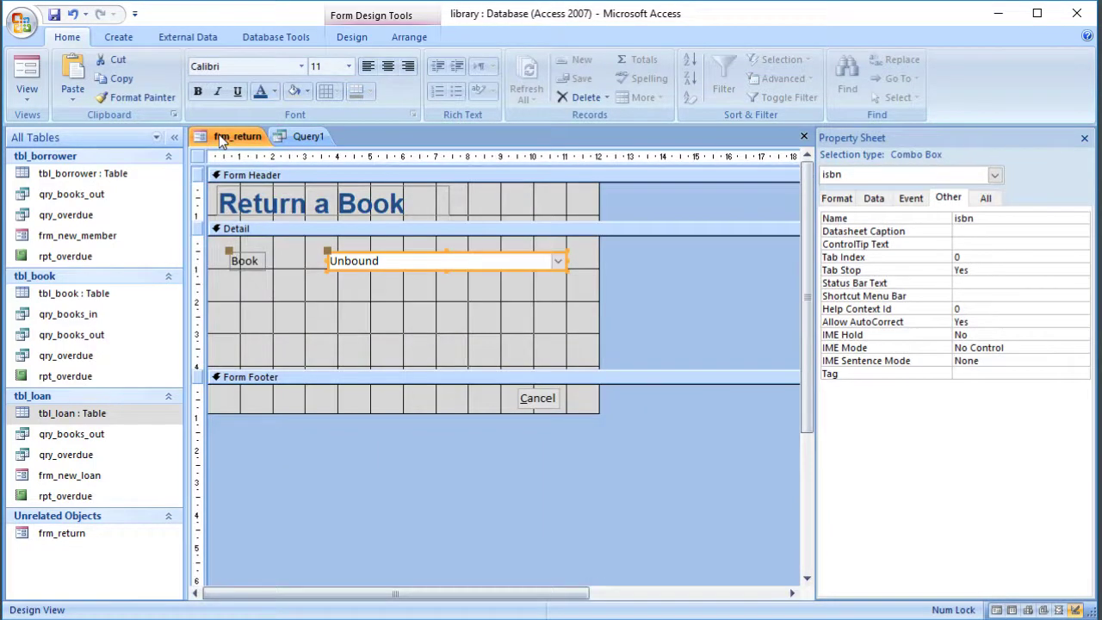
click(28, 69)
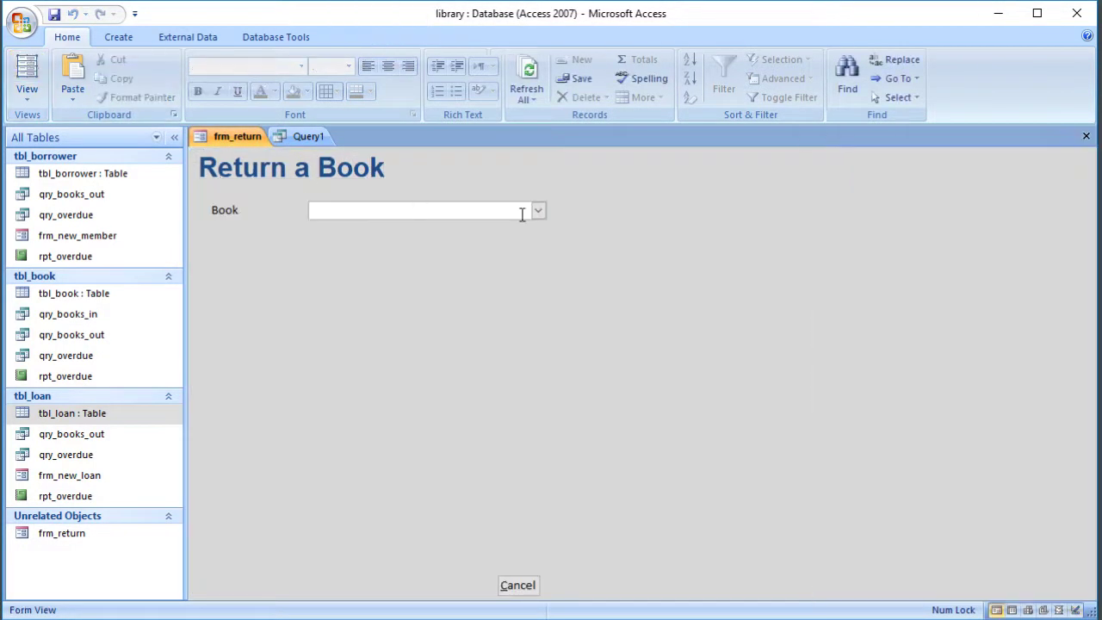
click(538, 212)
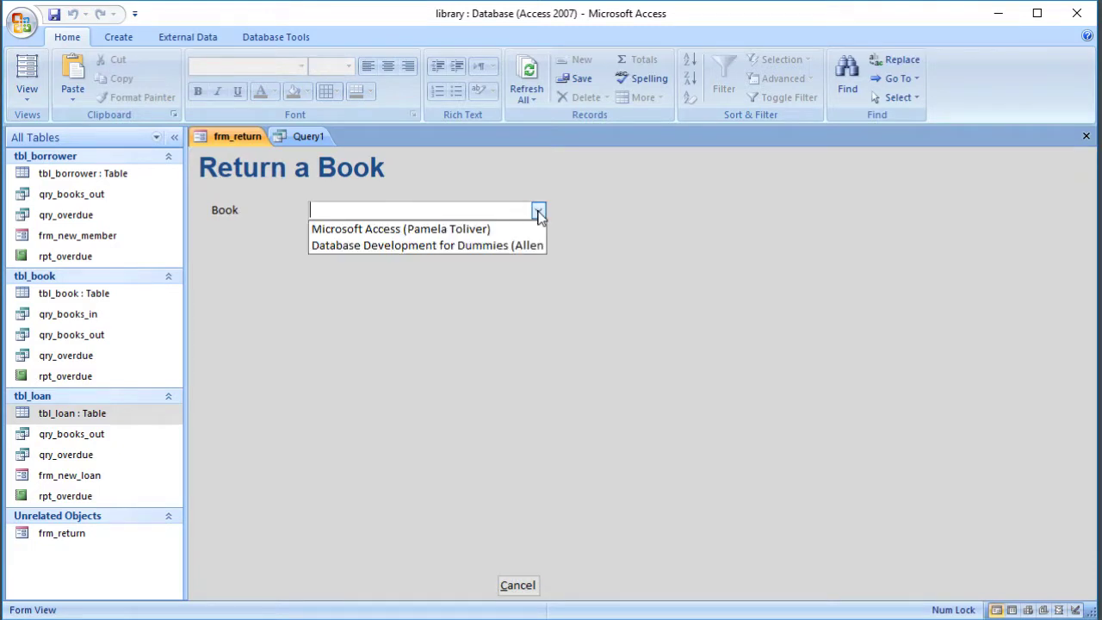
click(439, 229)
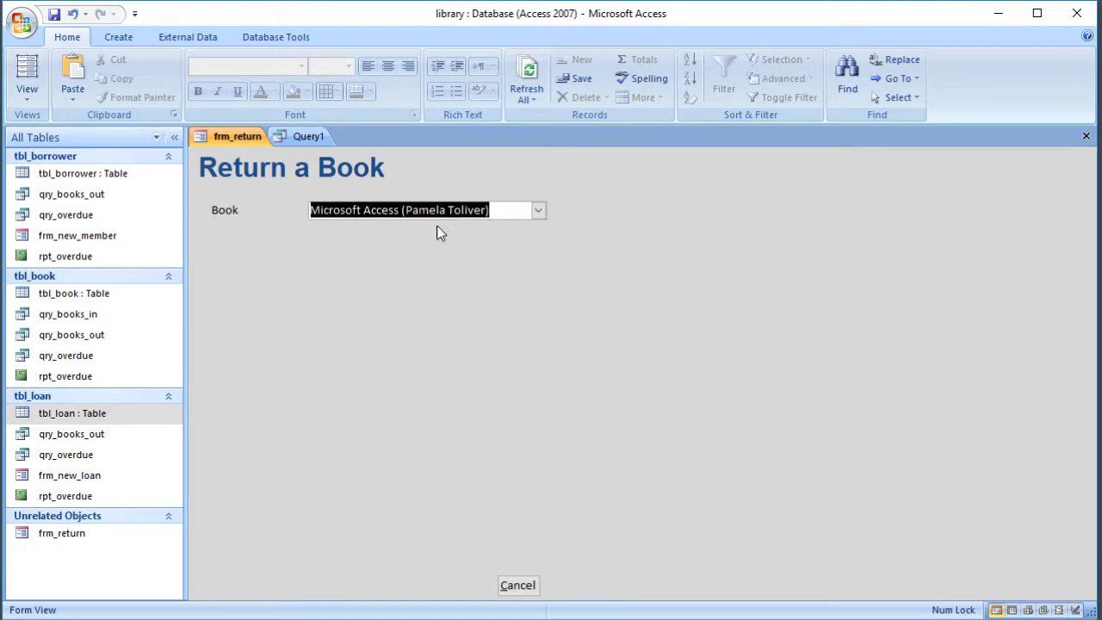
click(304, 135)
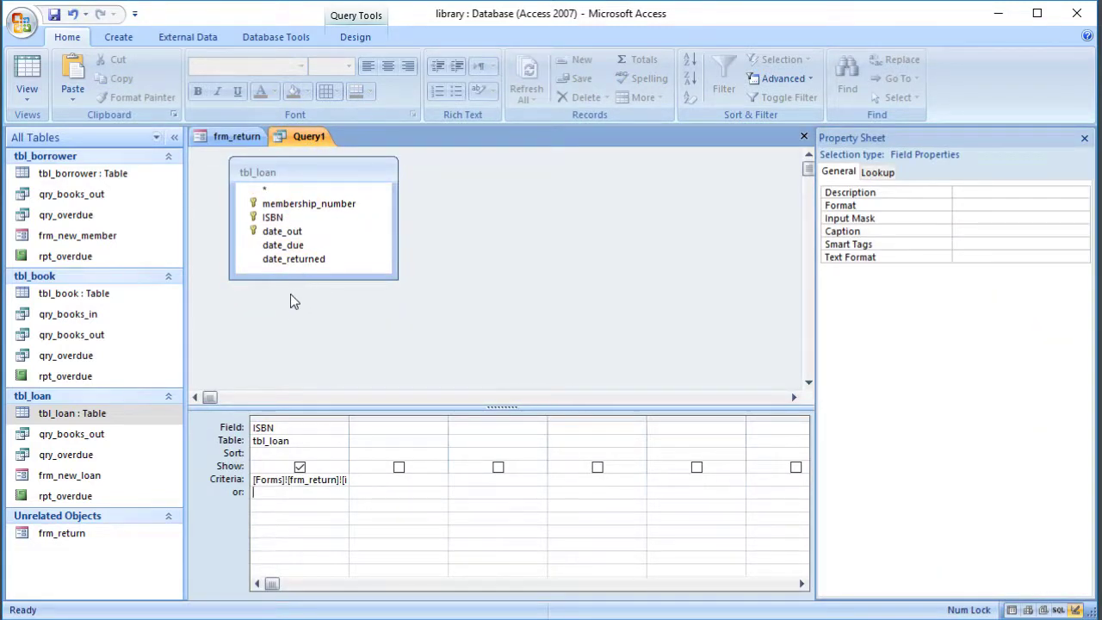
click(27, 73)
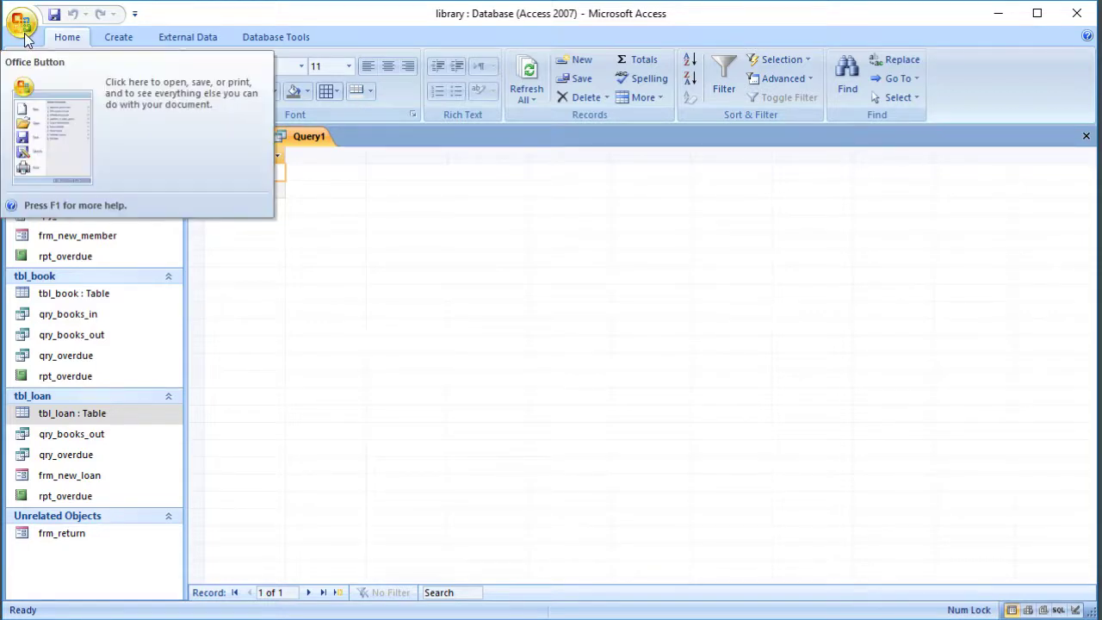
click(33, 73)
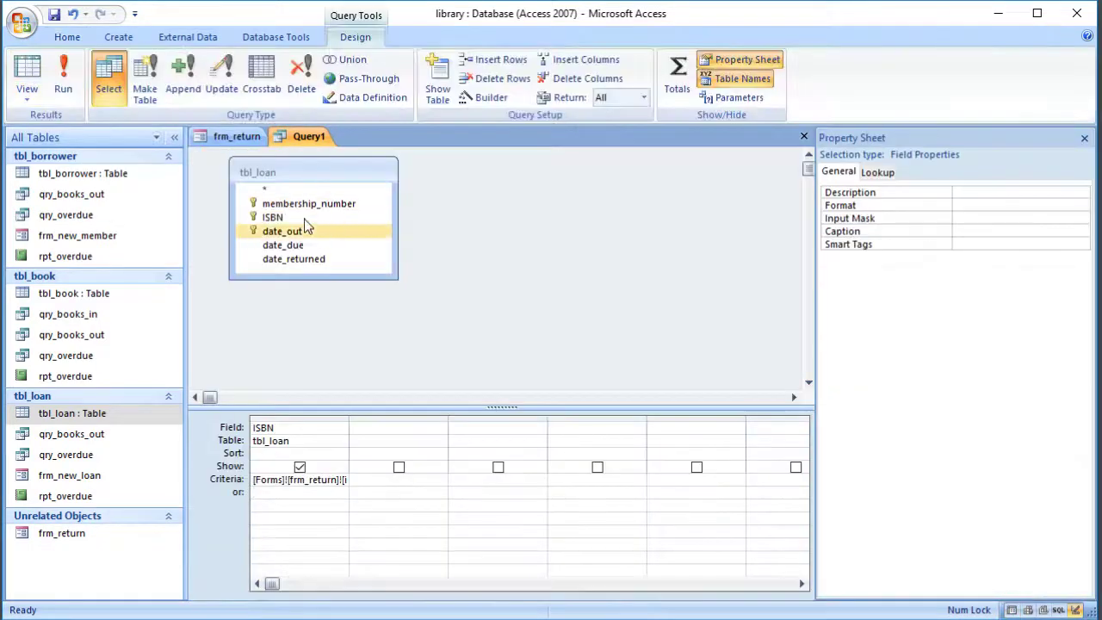
- Pick Database Development for Dummies on frm_return, then return to Query1
click(237, 137)
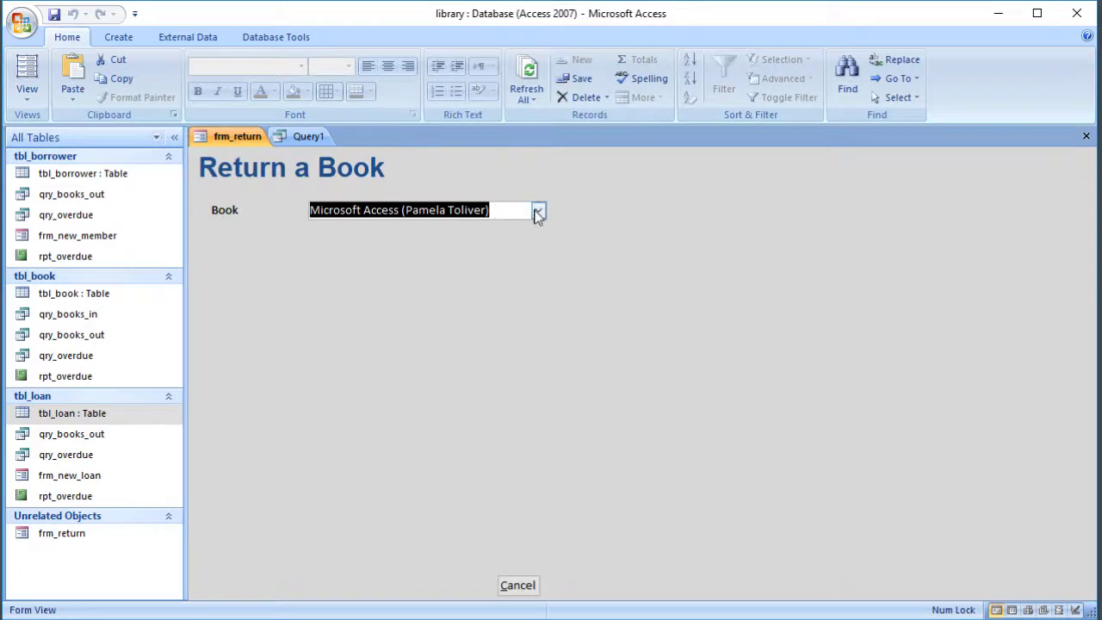
click(538, 210)
click(508, 247)
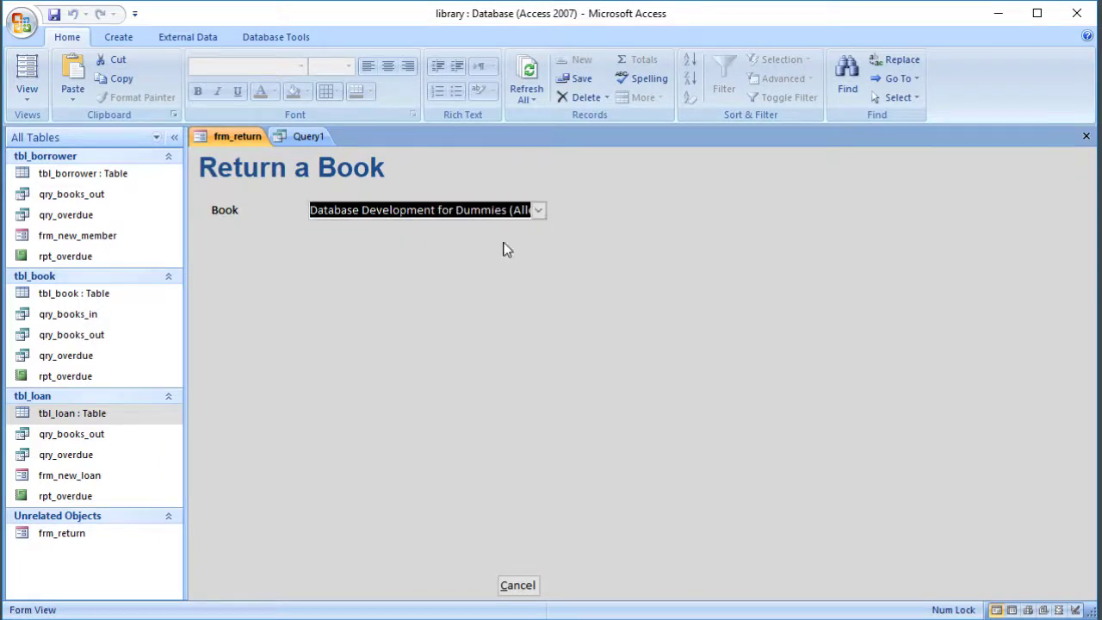
click(312, 138)
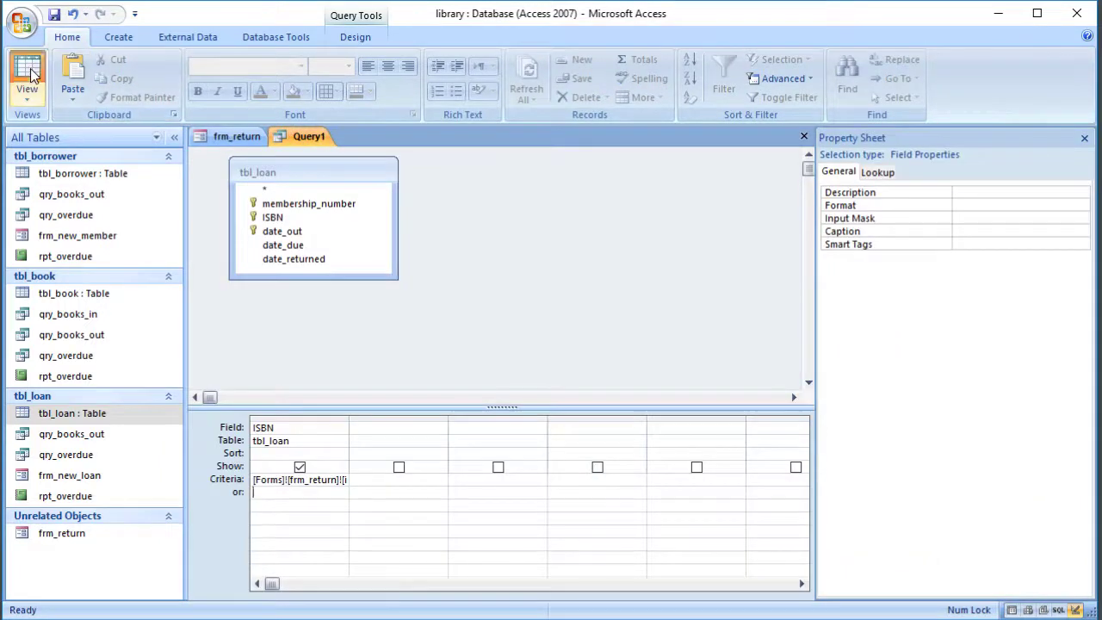
click(27, 75)
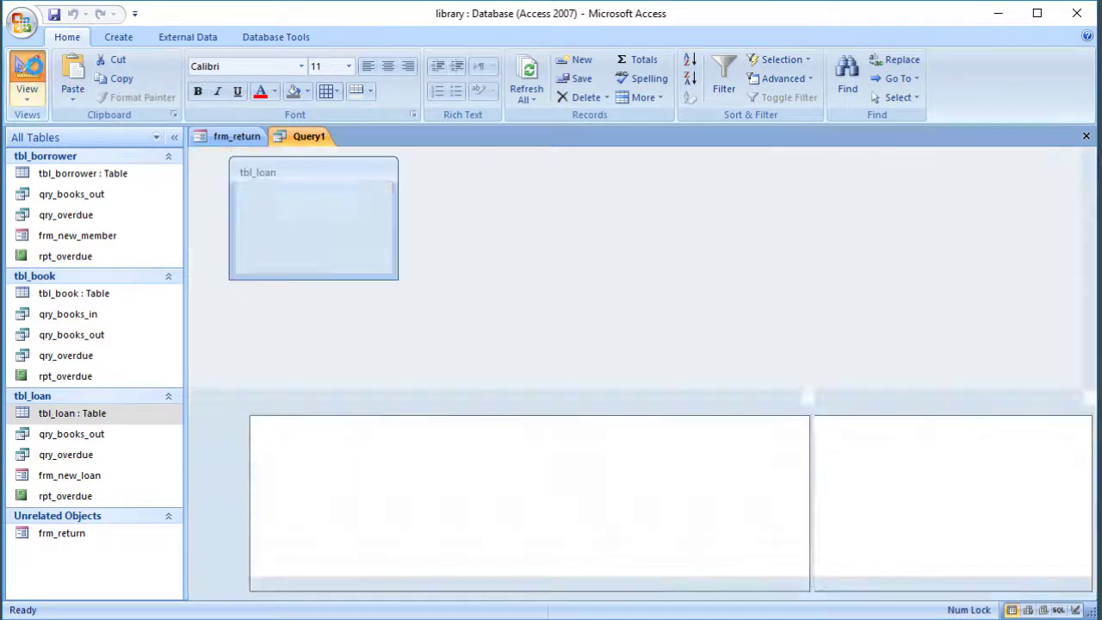
click(43, 73)
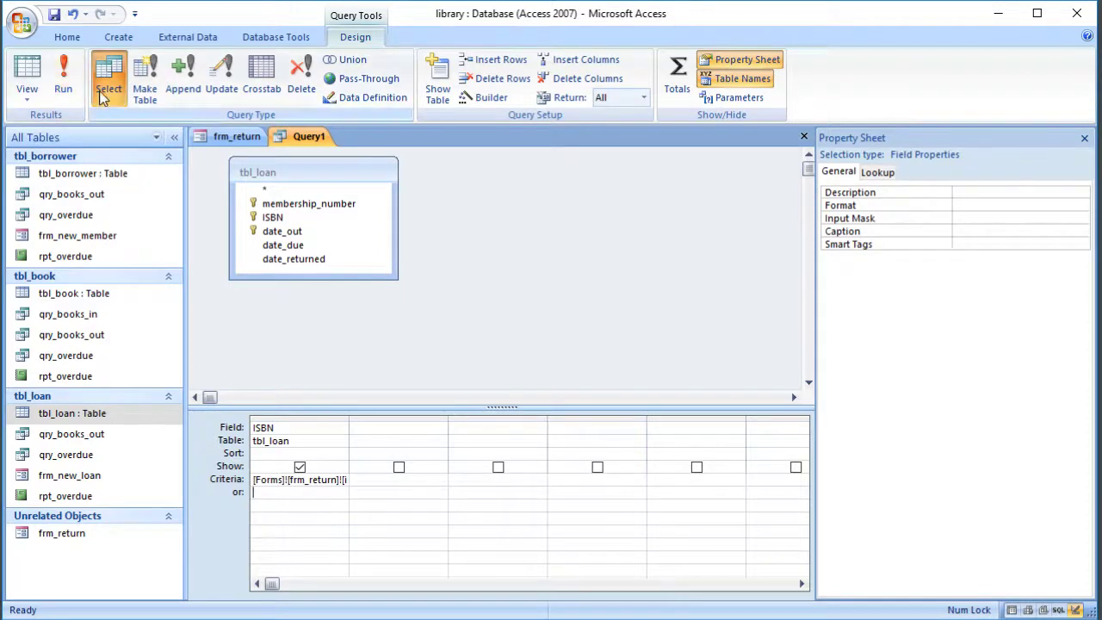
click(317, 261)
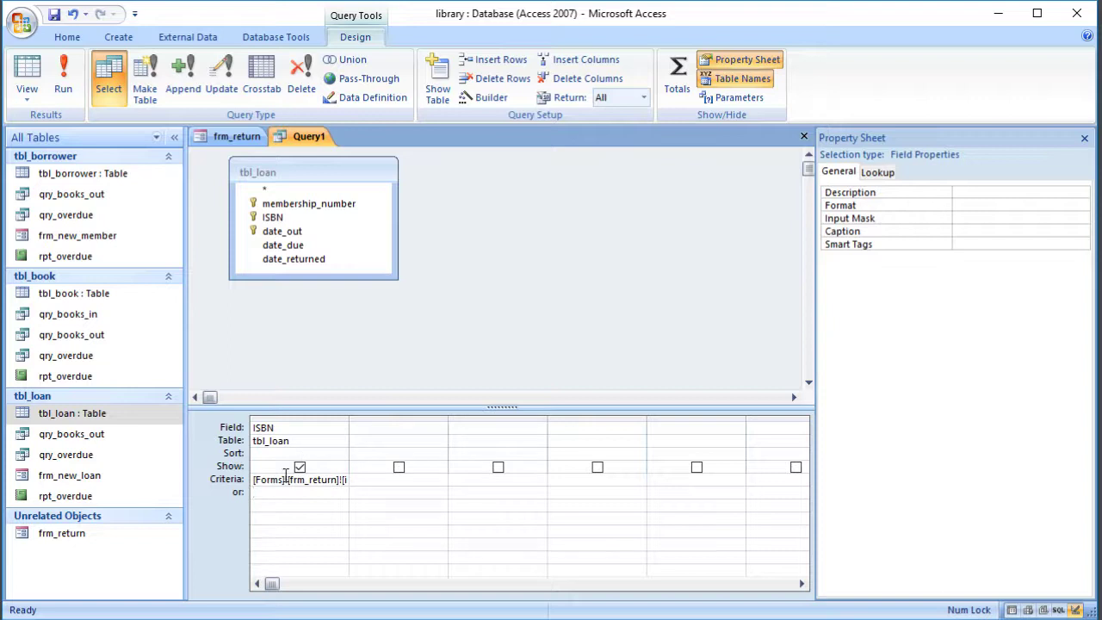
- Add date_returned with a null criterion and preview the single ISBN 321 result
double_click(294, 262)
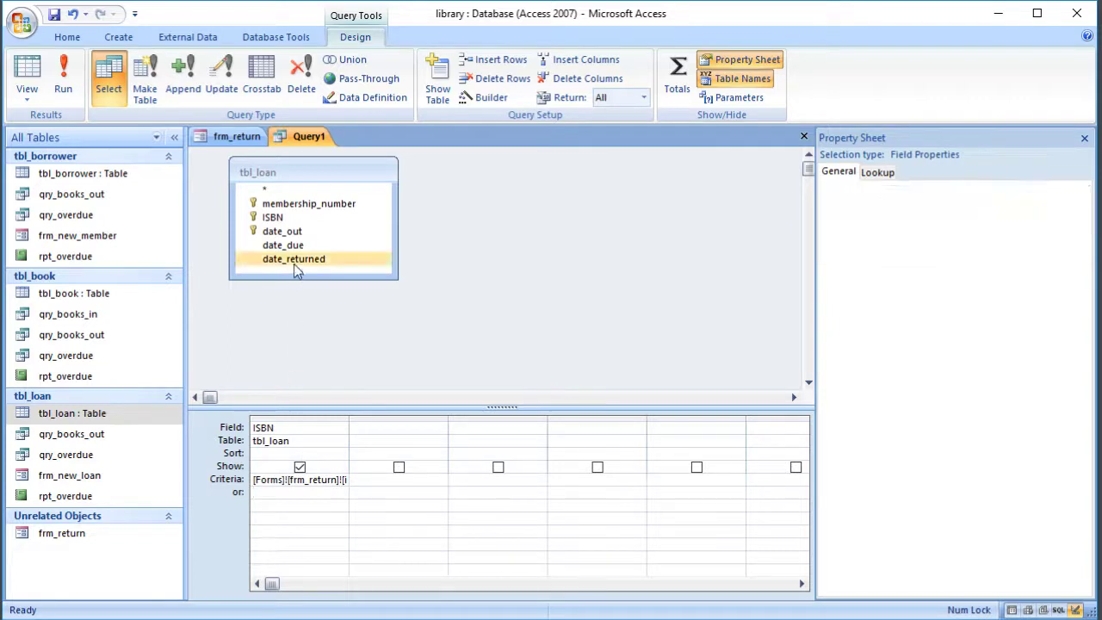
click(374, 480)
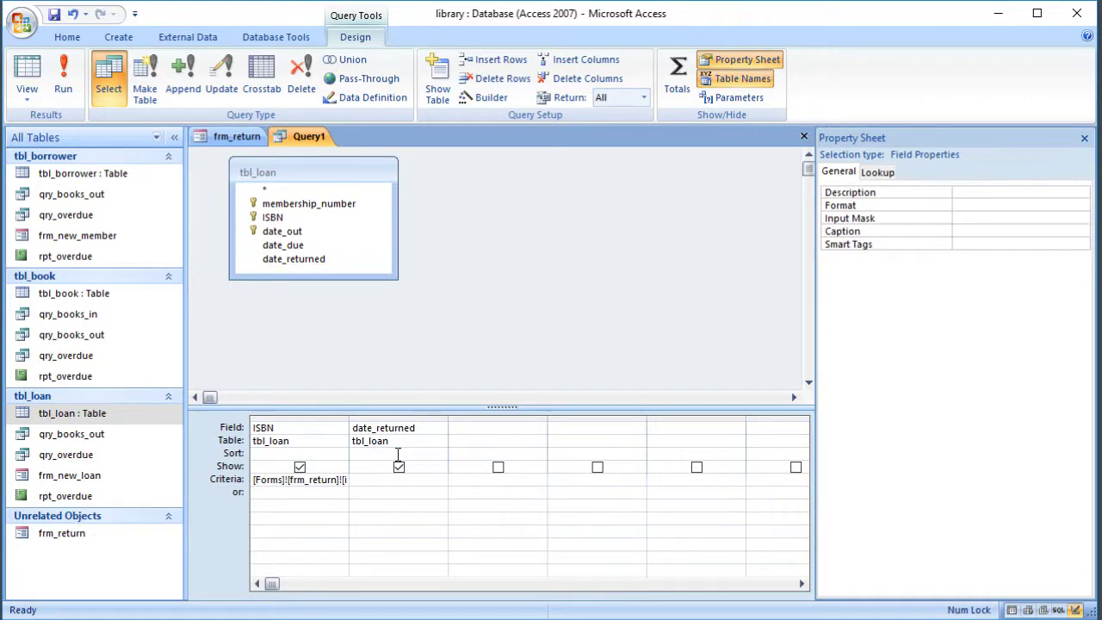
text(null)
click(381, 493)
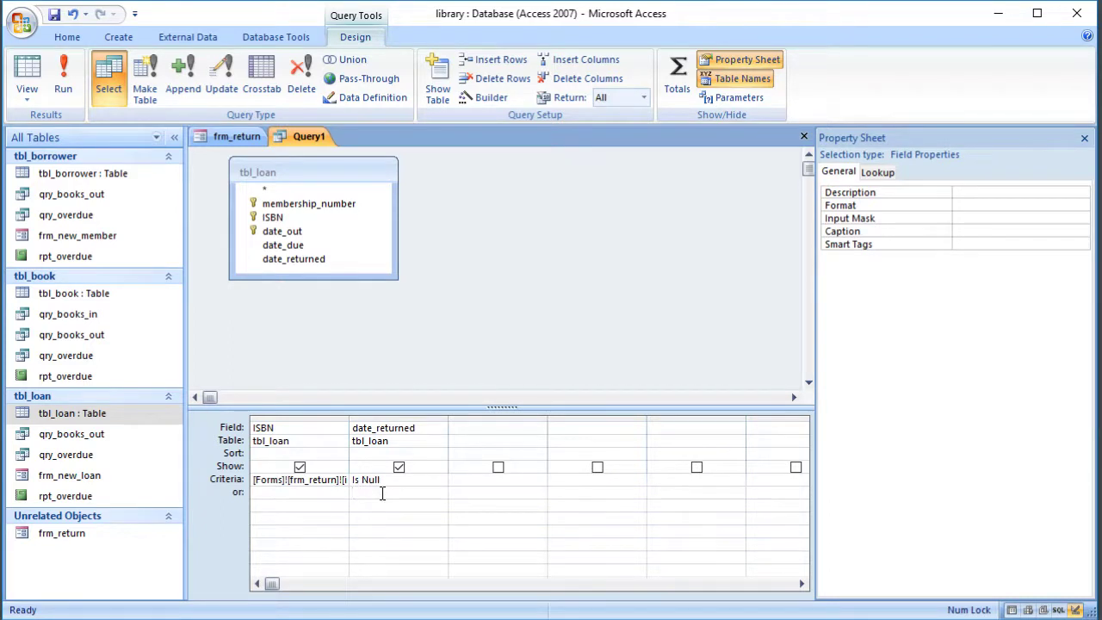
click(27, 76)
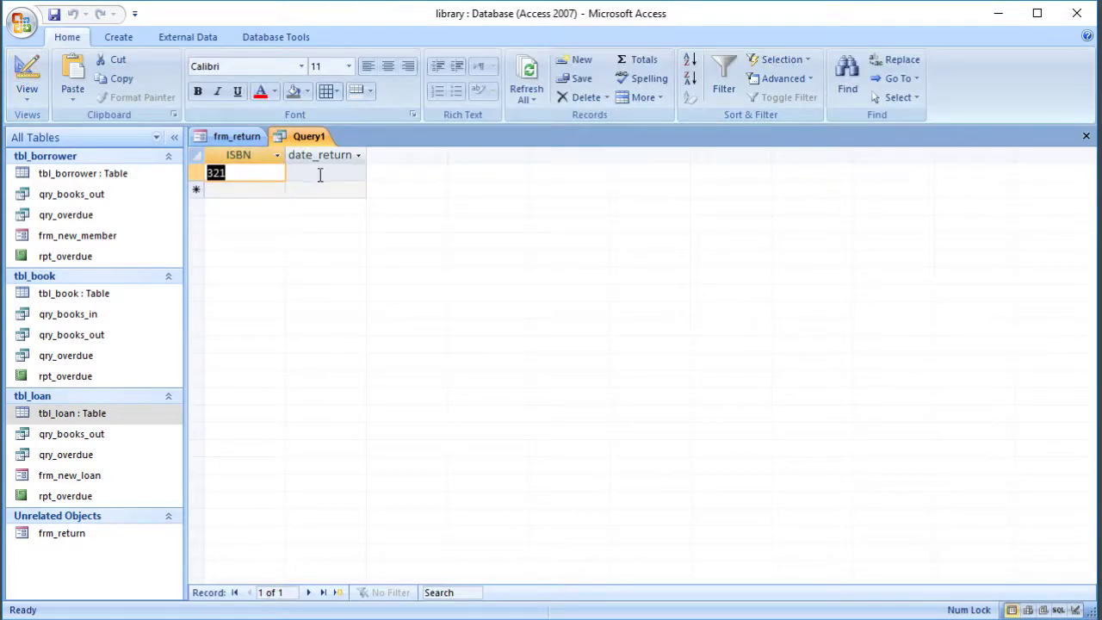
click(27, 75)
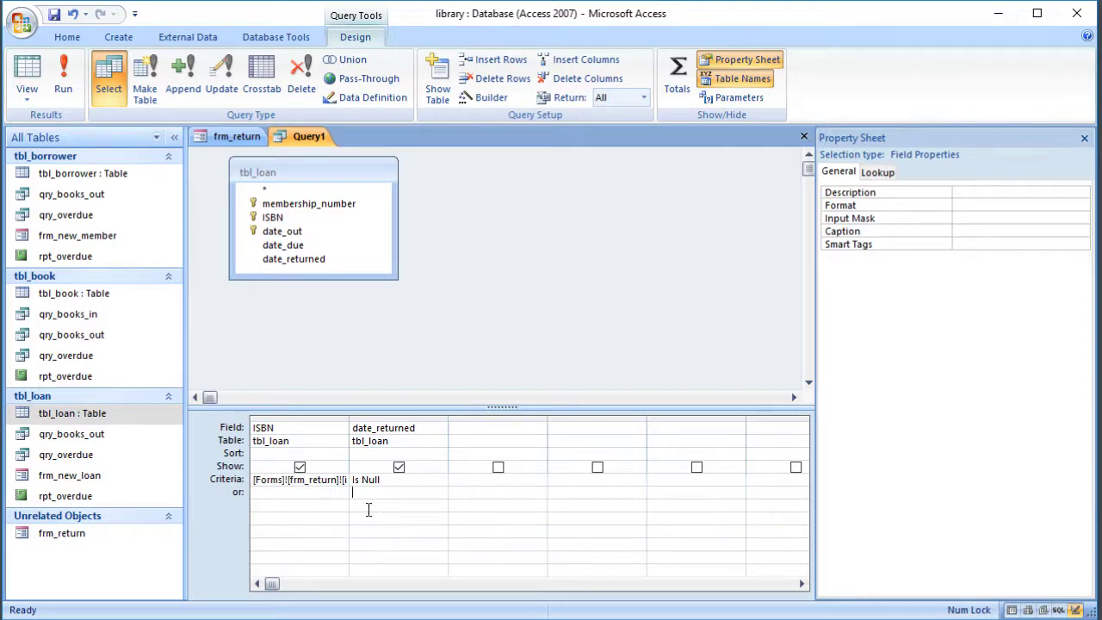
- Make Query1 an update query setting date_returned to Date()
click(224, 97)
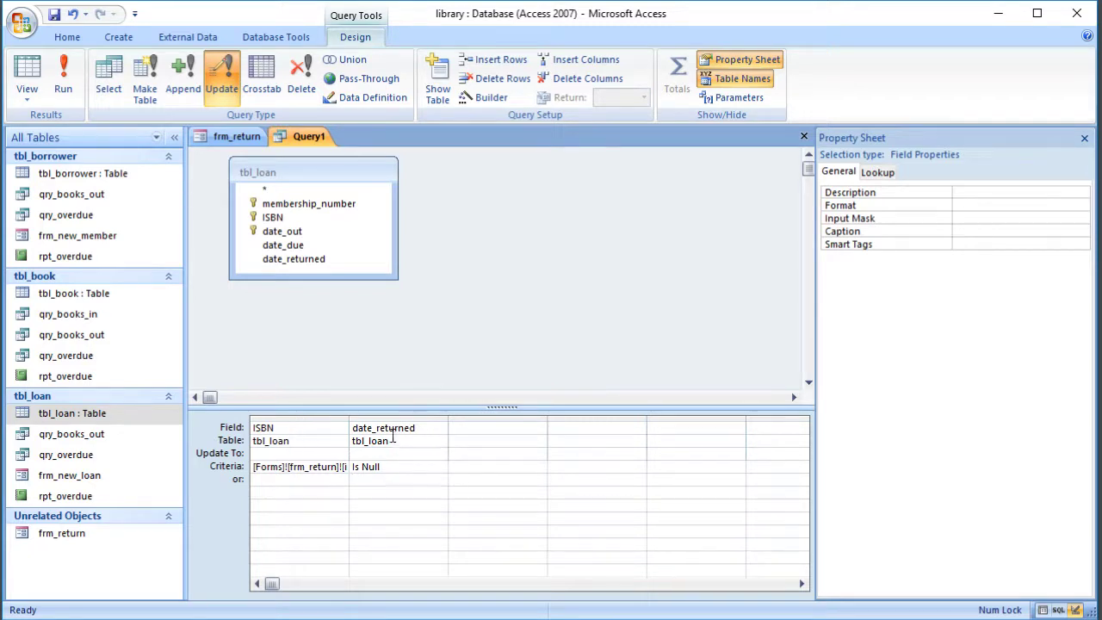
click(420, 453)
text(date())
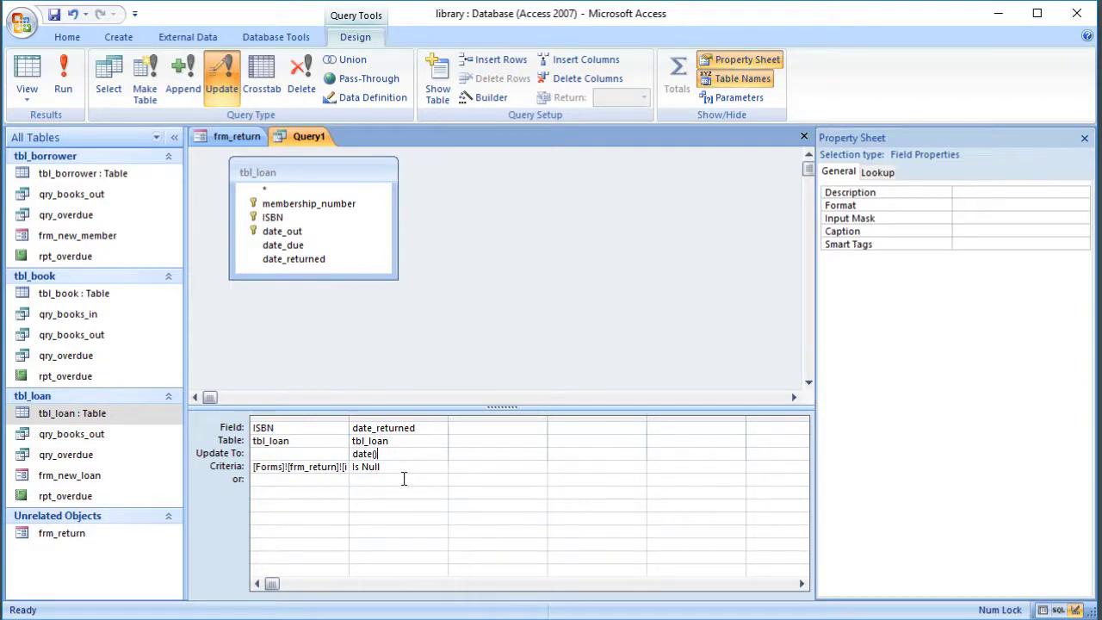
click(403, 479)
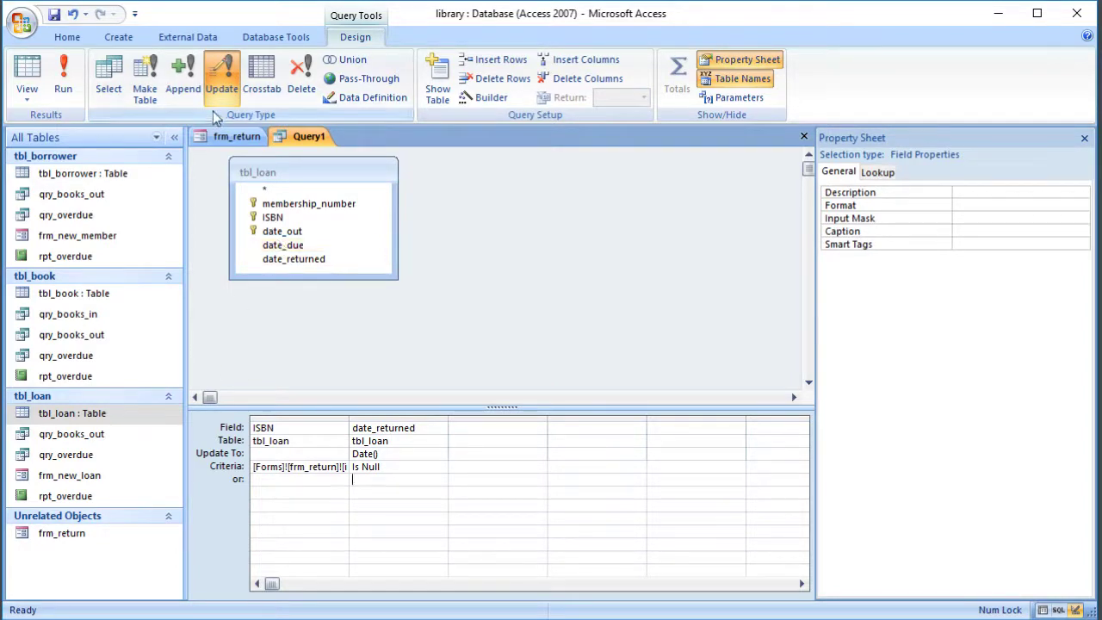
- Save the query as qry_return and close it
click(55, 14)
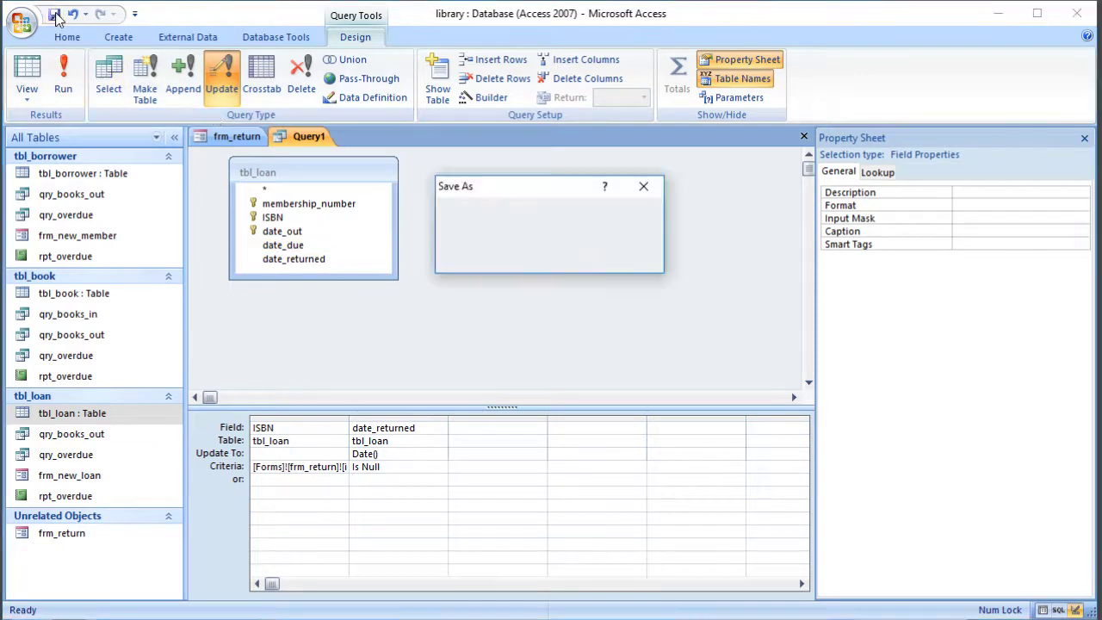
text(q)
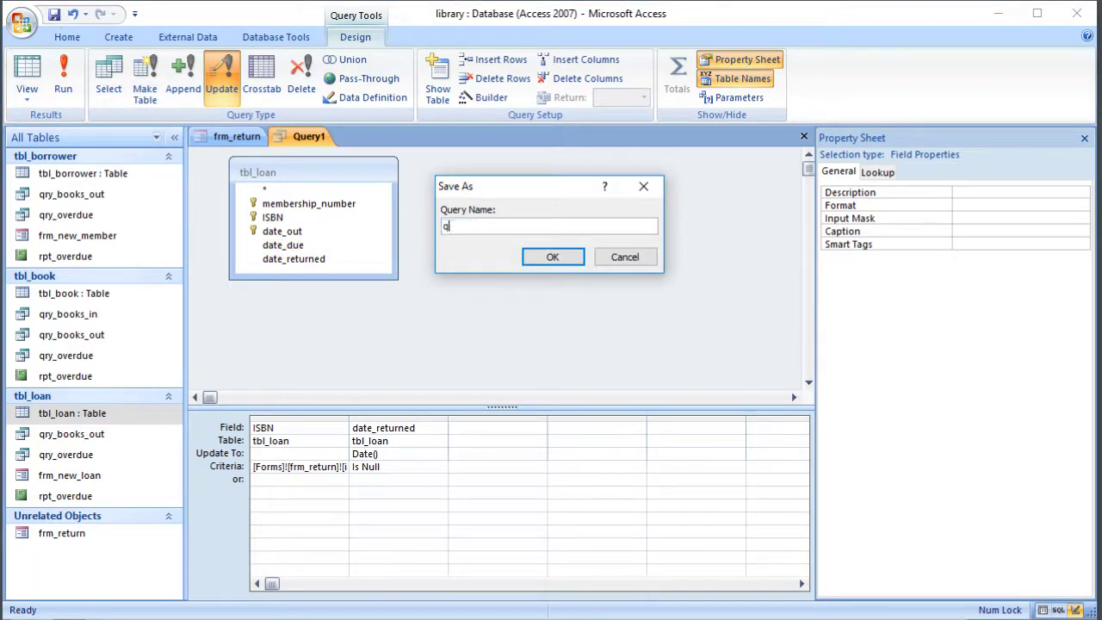
text(ry_return)
click(573, 260)
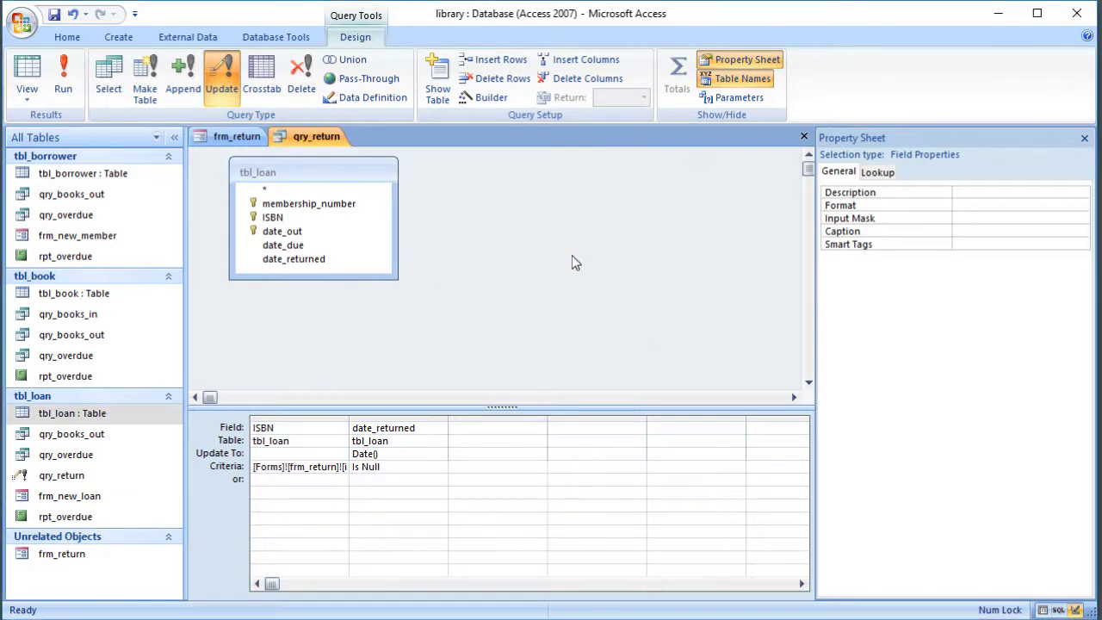
click(804, 136)
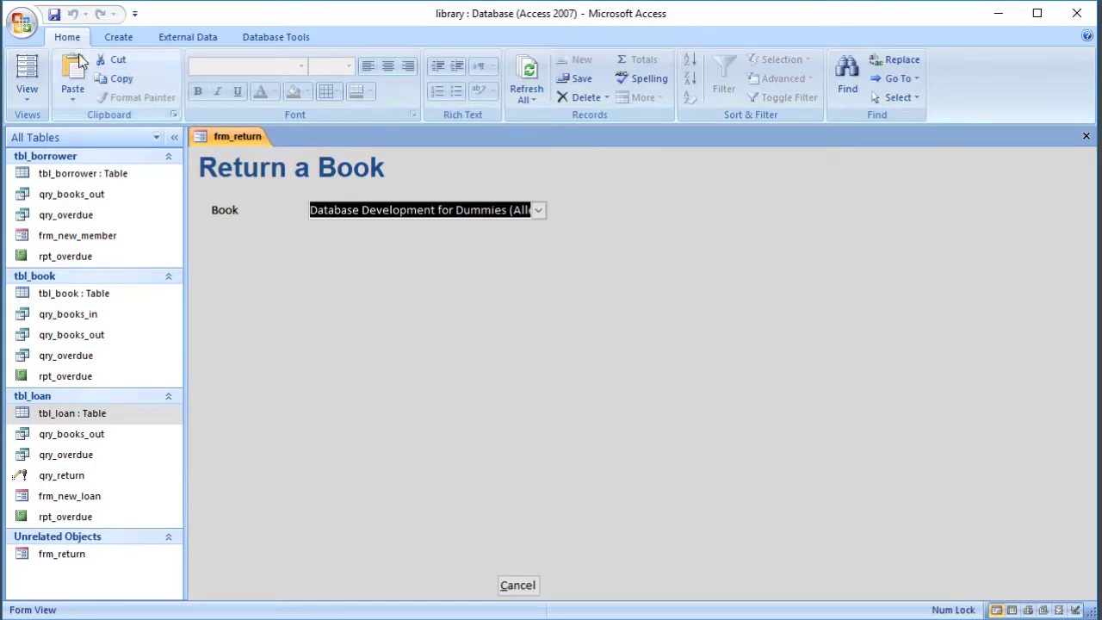
- Switch frm_return to Design View and place a new command button, Command4, in the Form Footer
click(28, 99)
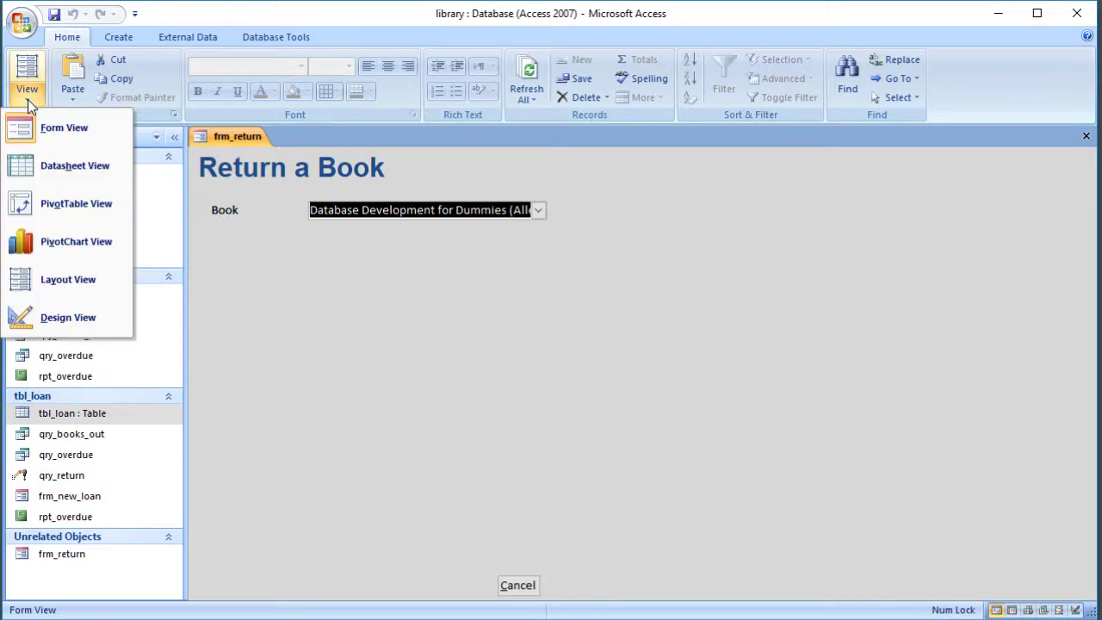
click(51, 318)
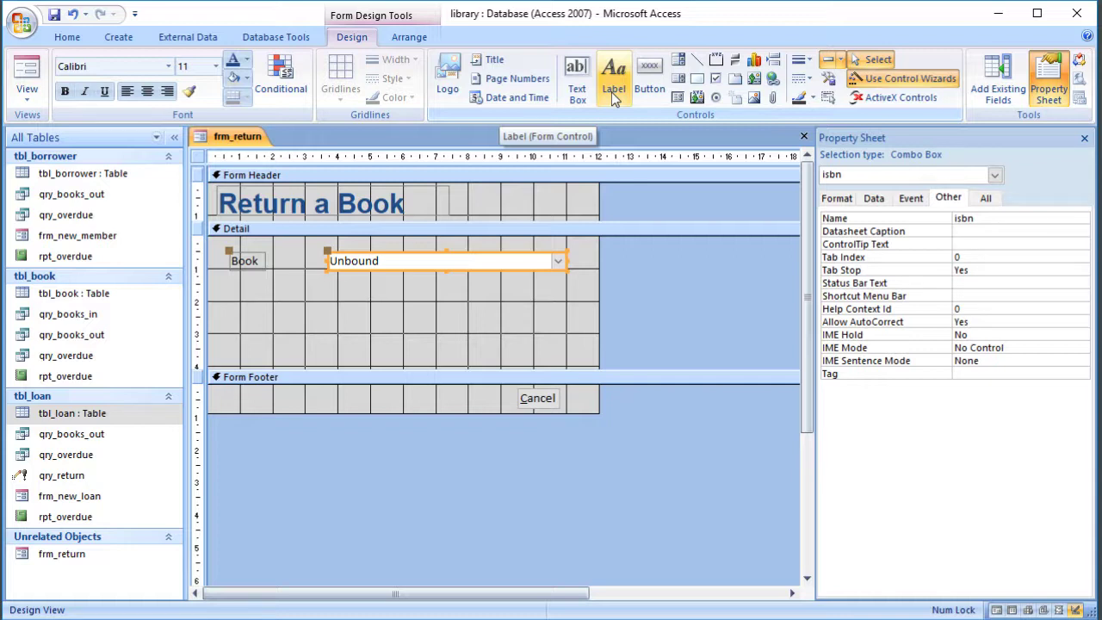
click(648, 86)
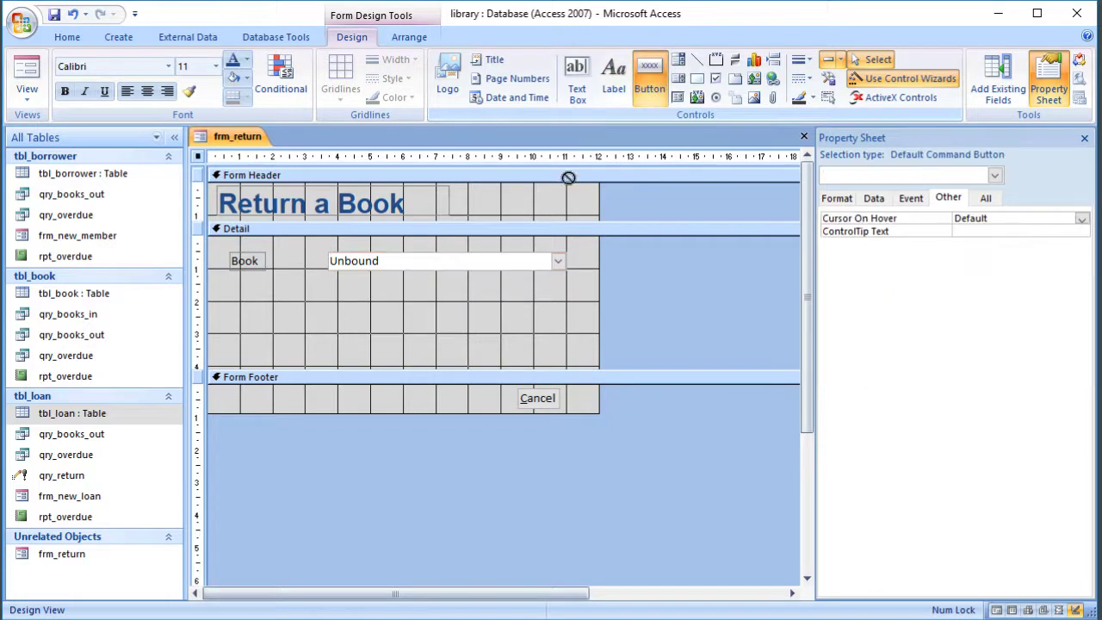
click(450, 391)
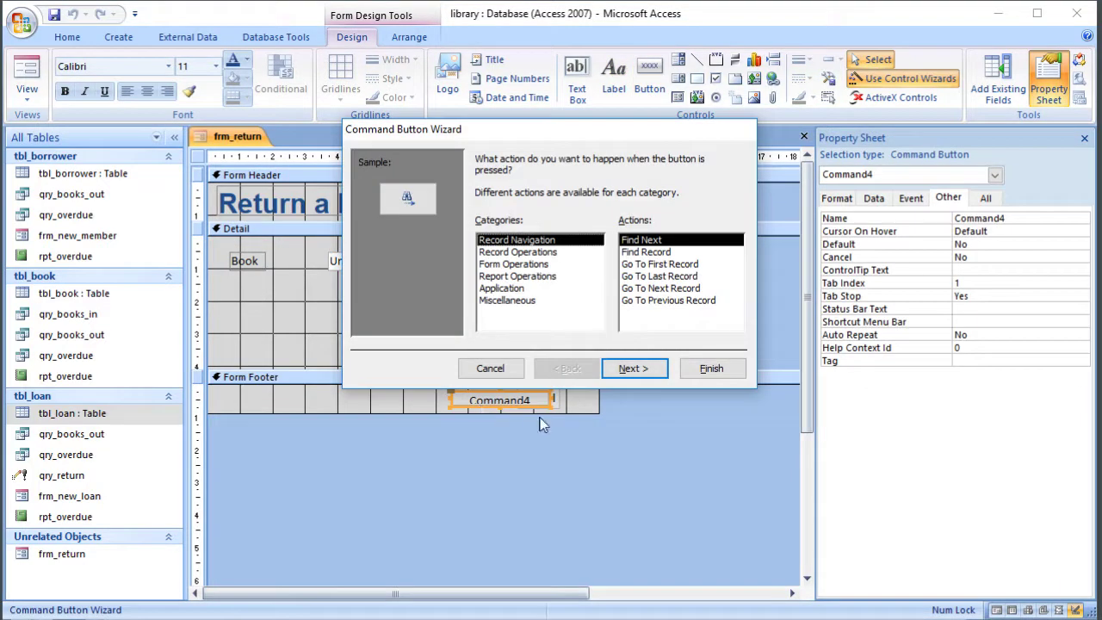
- Make the new button a Miscellaneous Run Query action that runs qry_return
click(526, 302)
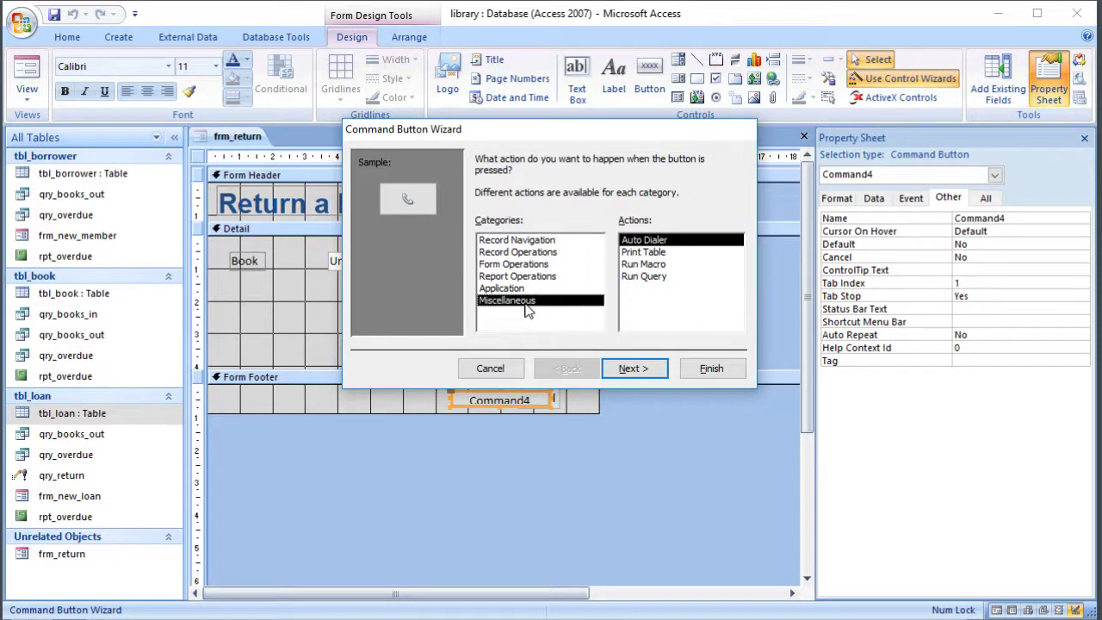
click(652, 277)
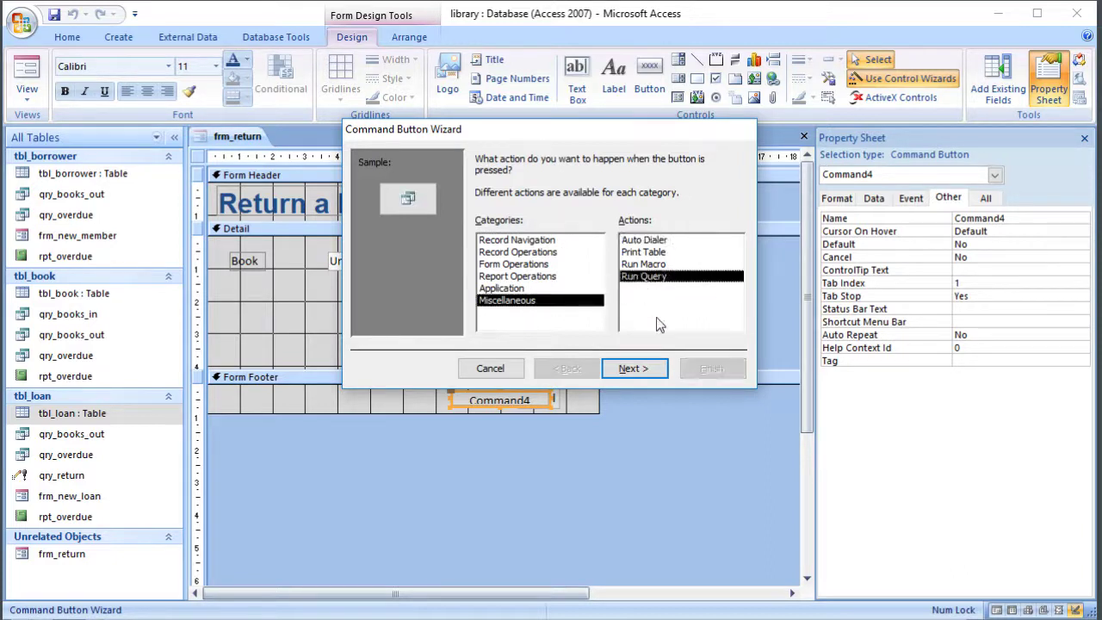
click(648, 372)
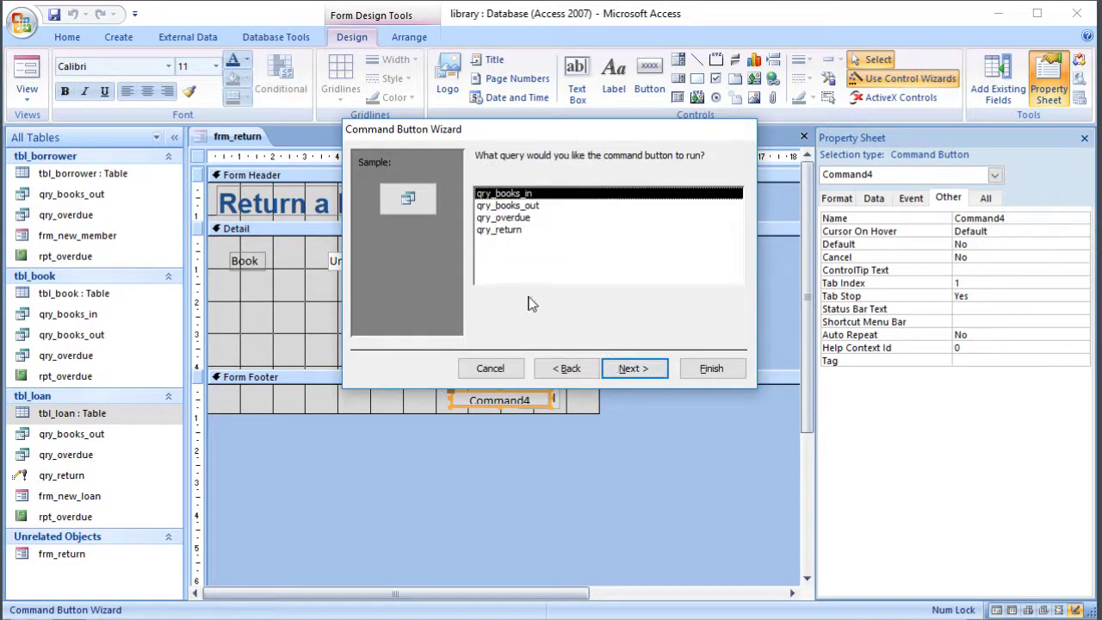
click(511, 231)
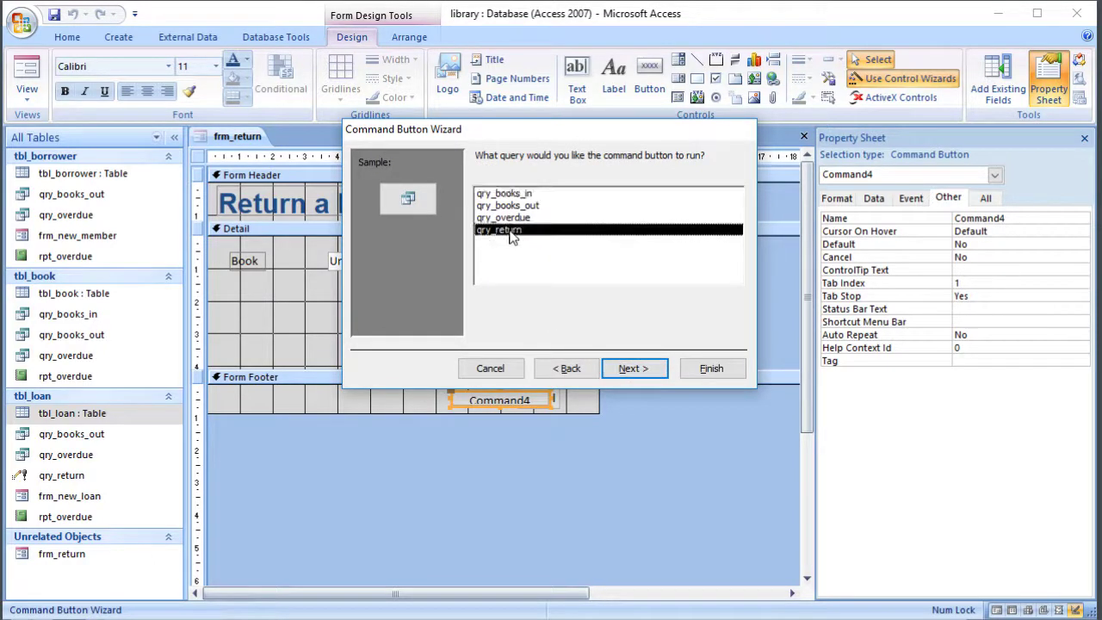
click(633, 369)
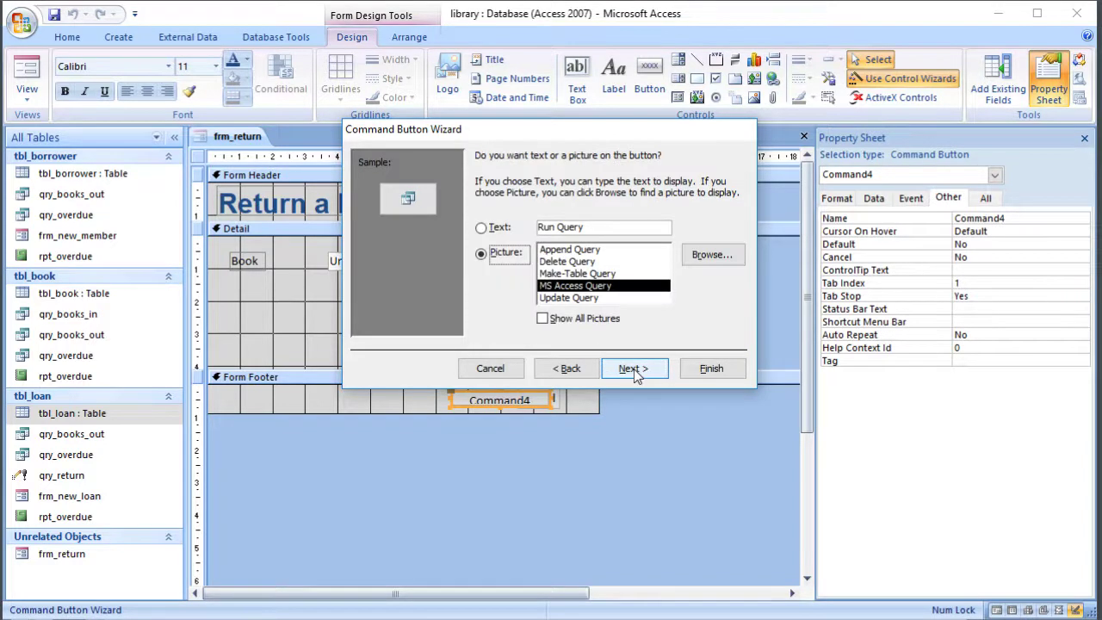
- Caption the button '&Save', name it button_save, and move it beside Cancel
click(484, 229)
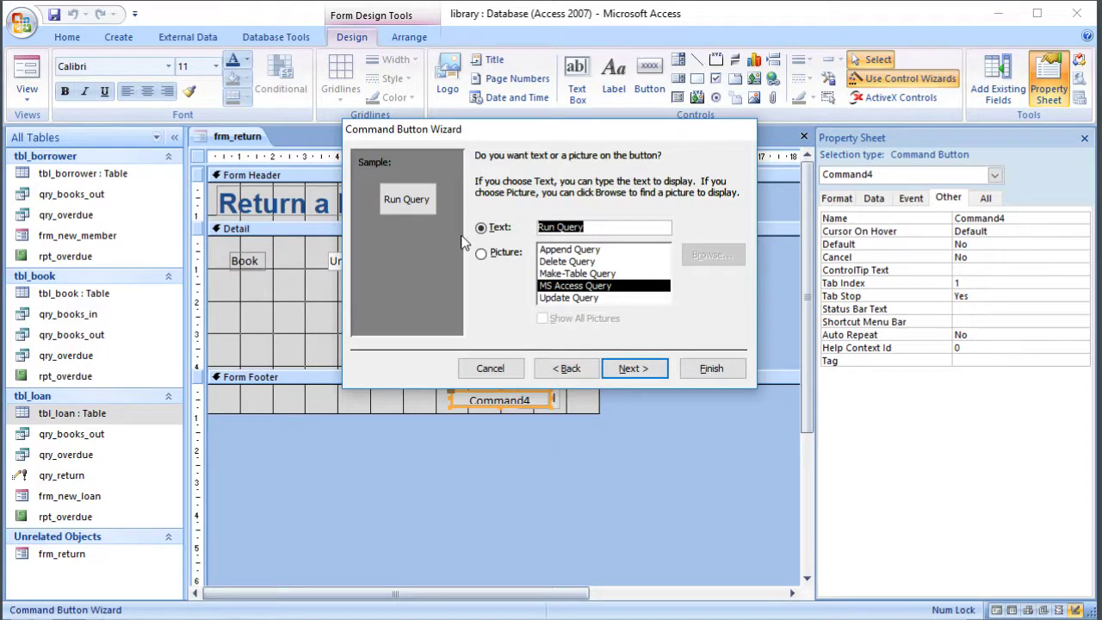
text(&Sa)
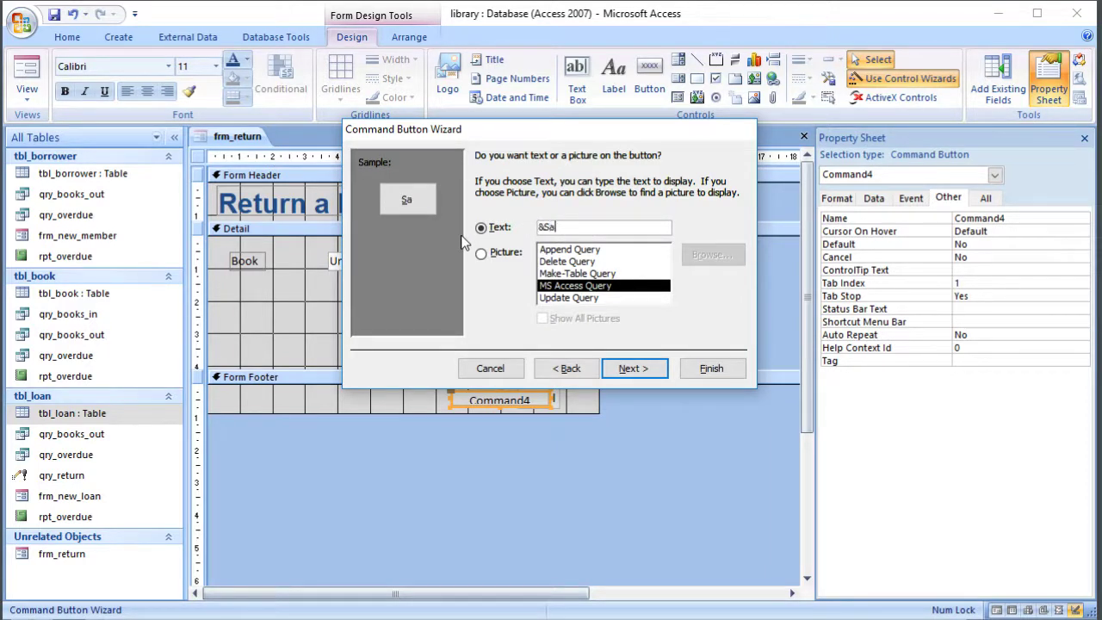
text(ve)
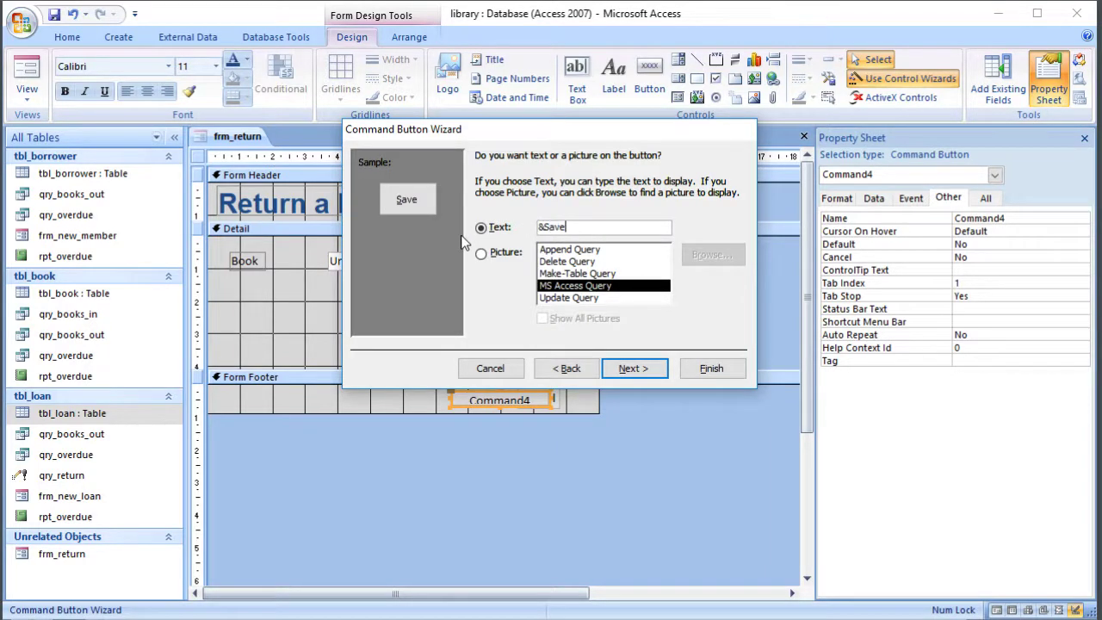
click(635, 368)
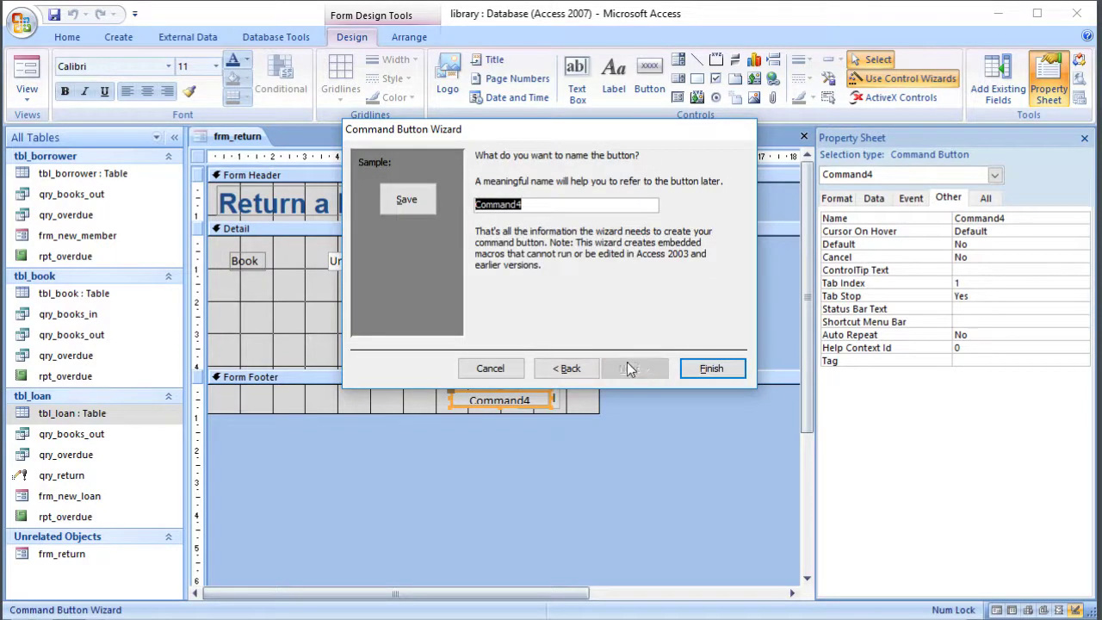
text(button_save)
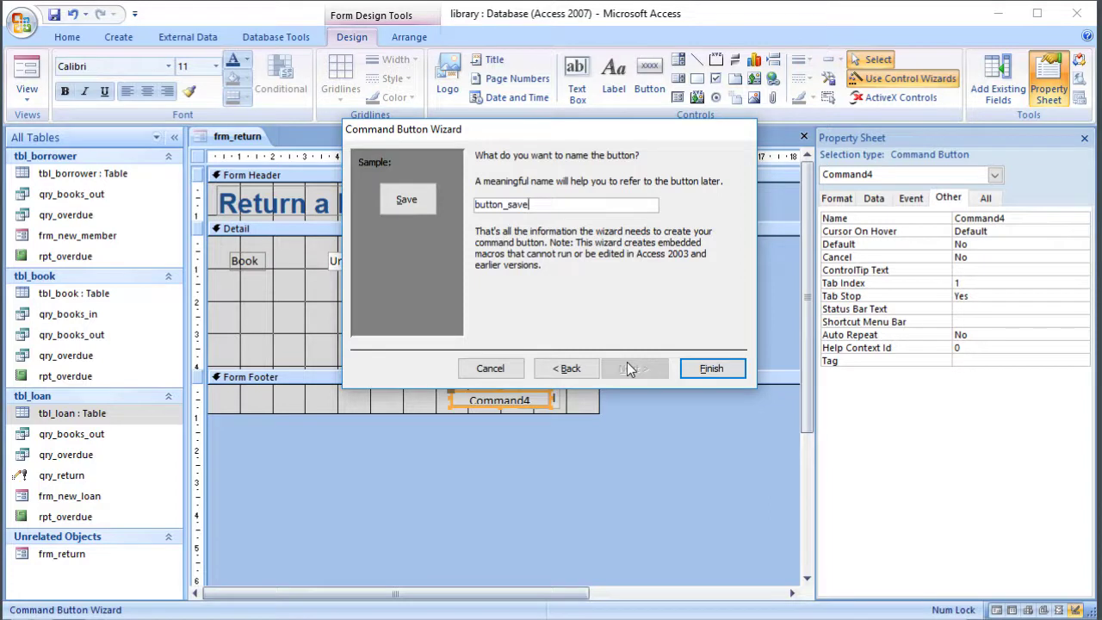
click(711, 368)
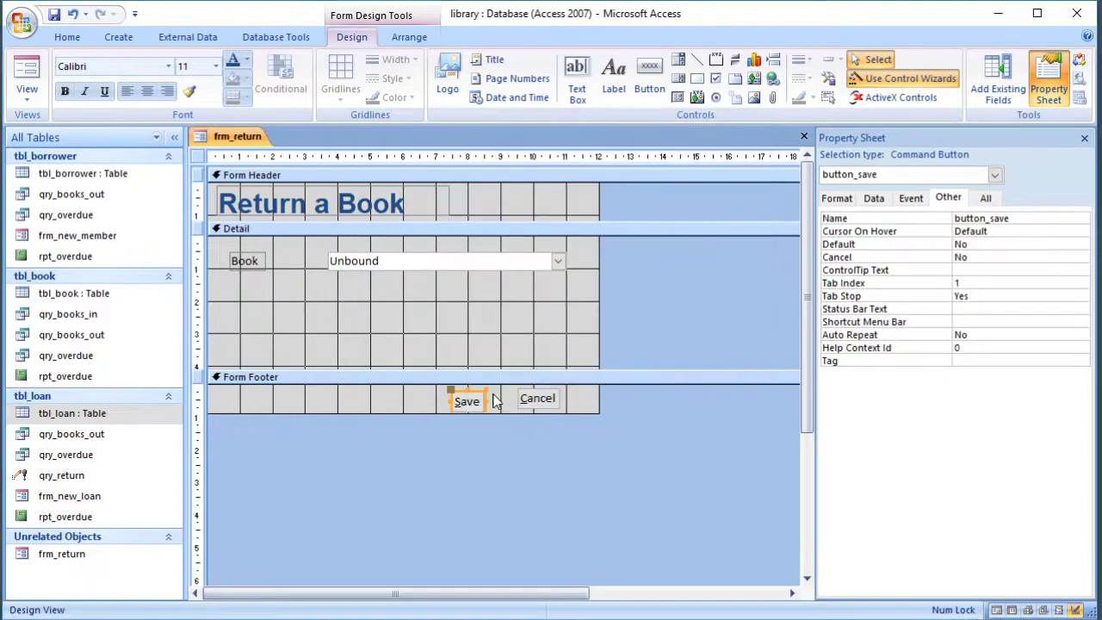
drag(473, 389, 509, 389)
click(555, 480)
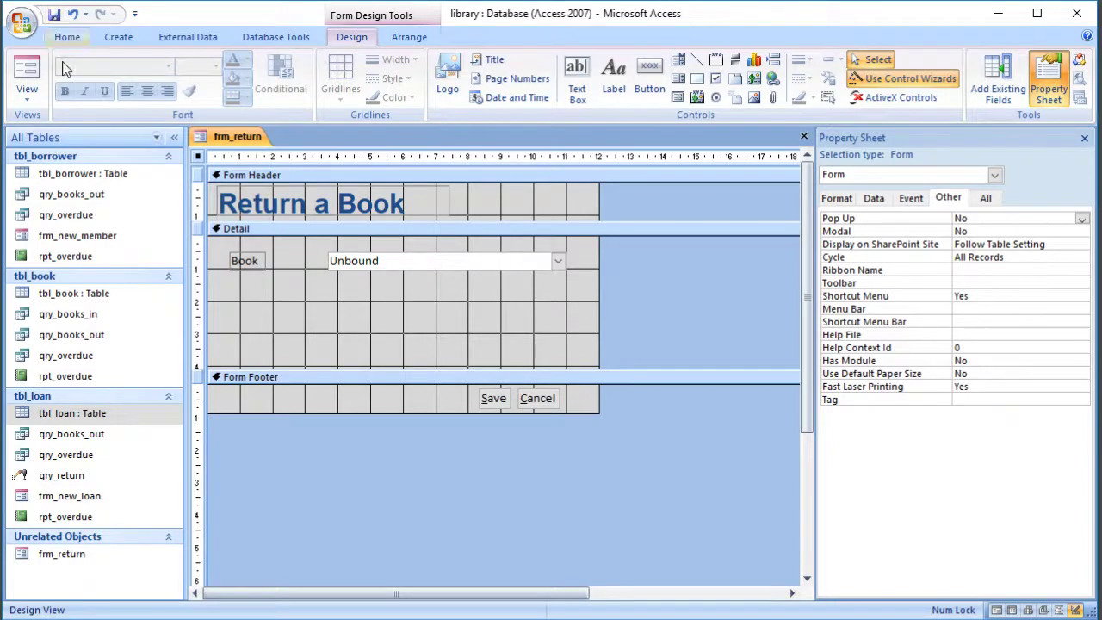
- Check the return dates of the third and fourth loans in tbl_loan, then close it
double_click(89, 415)
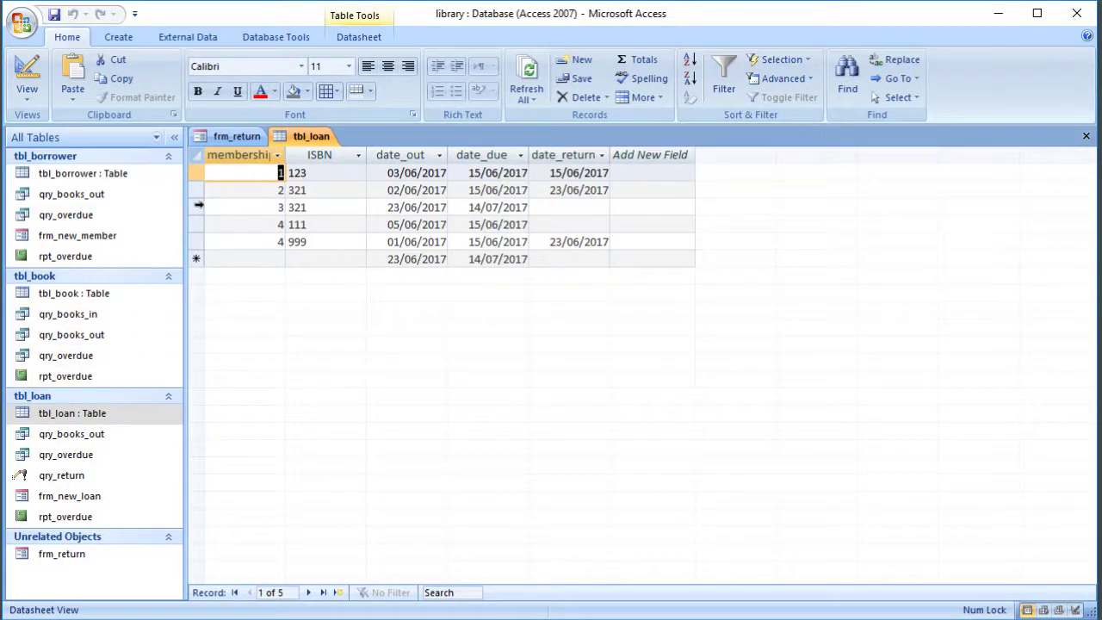
click(208, 207)
click(201, 225)
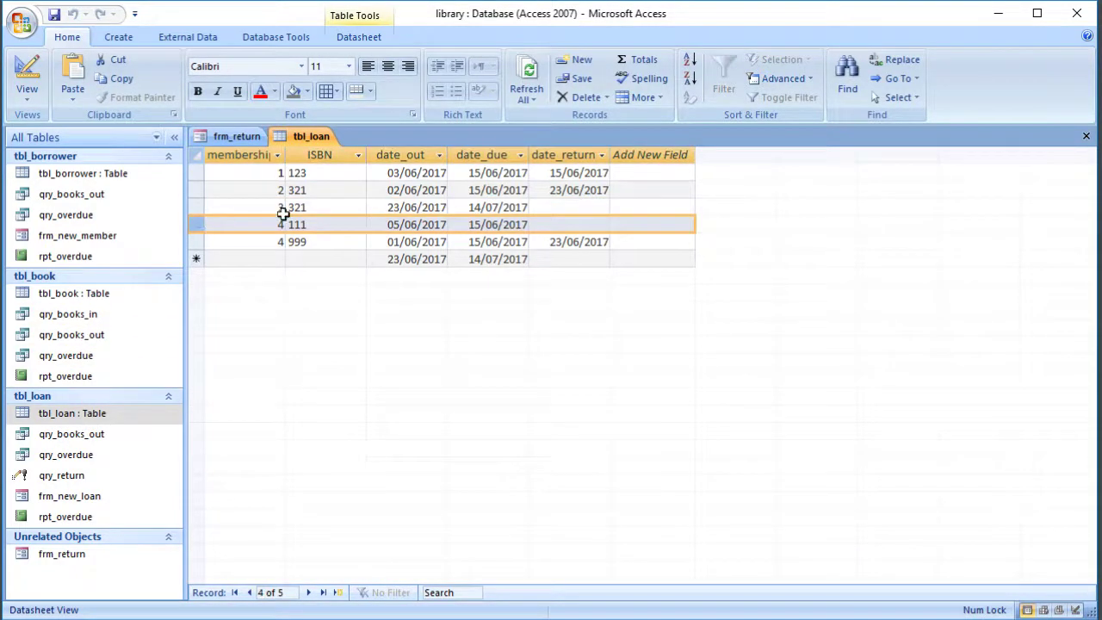
click(564, 207)
click(566, 225)
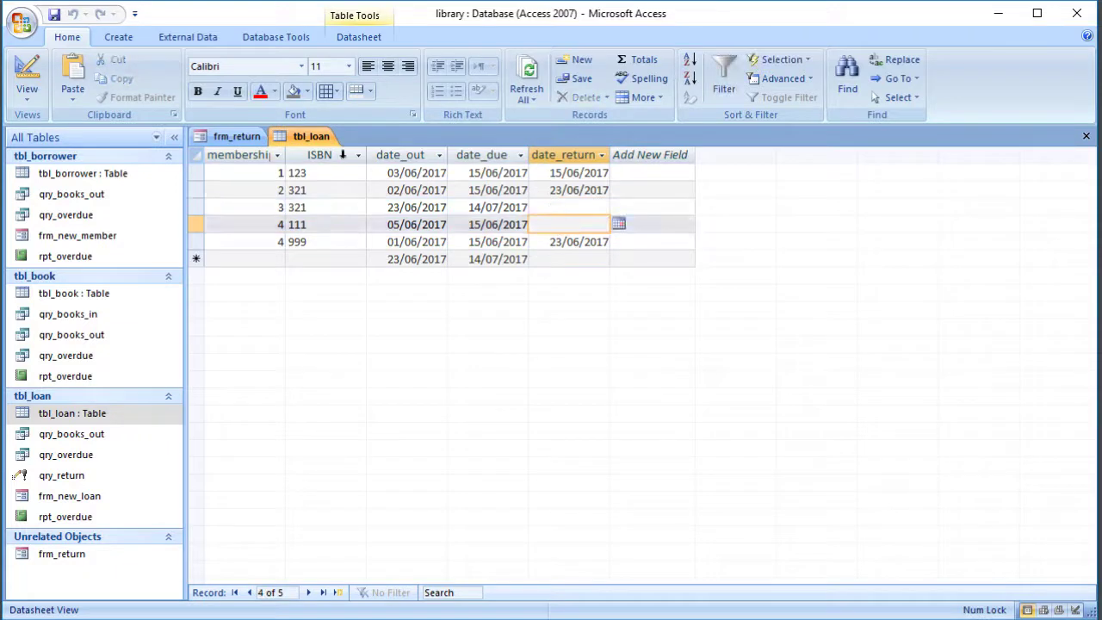
click(1086, 136)
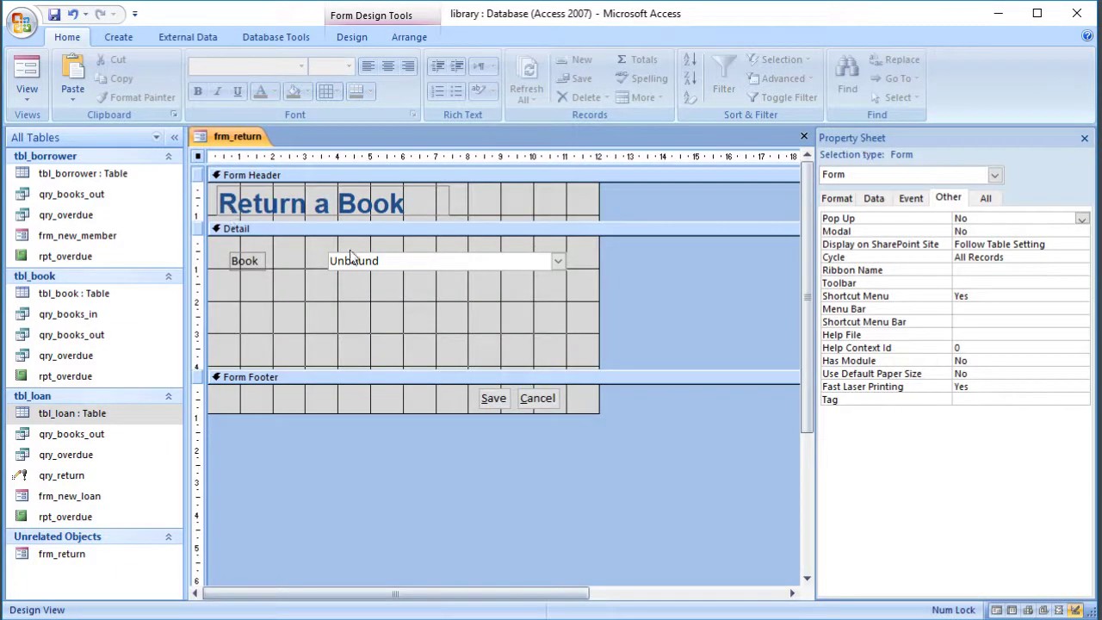
- In Form View, return the Microsoft Access book, confirming both prompts, and reopen tbl_loan
click(29, 72)
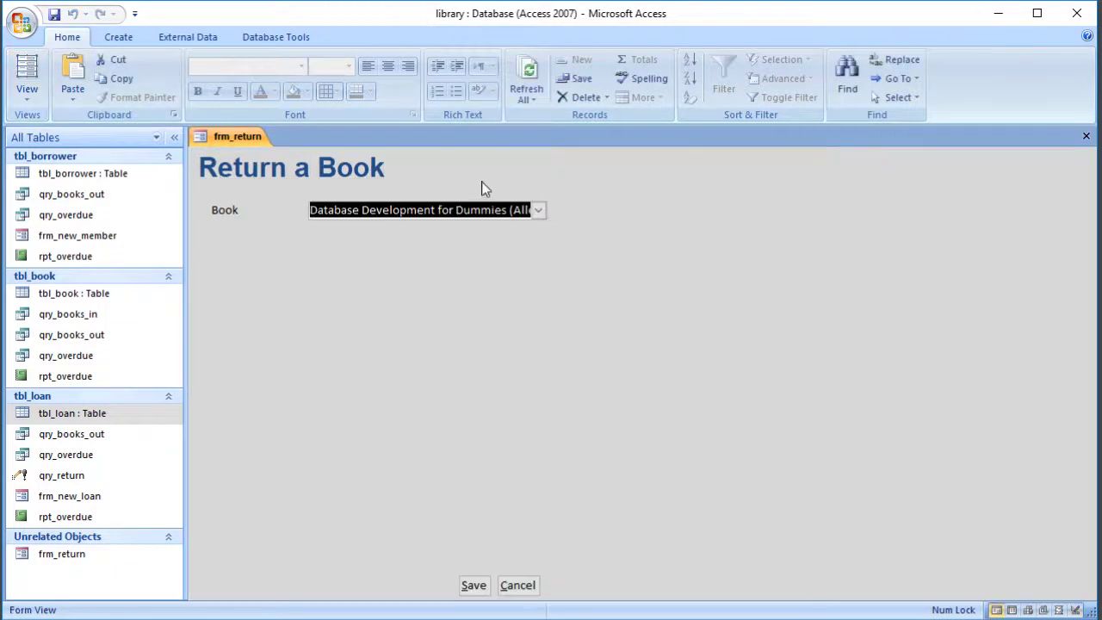
click(538, 210)
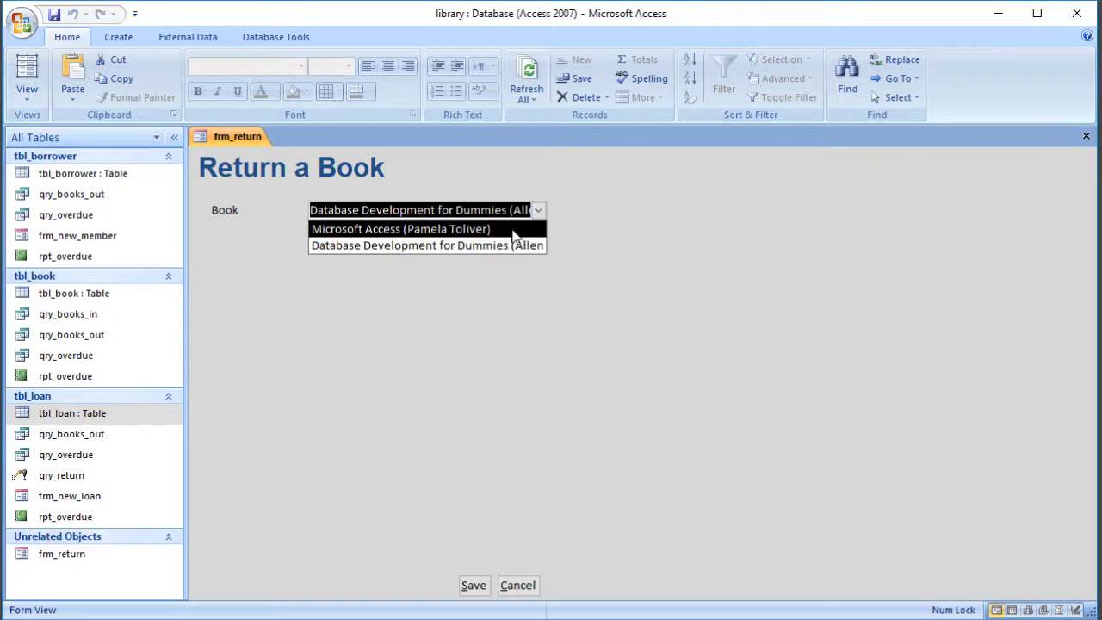
click(400, 229)
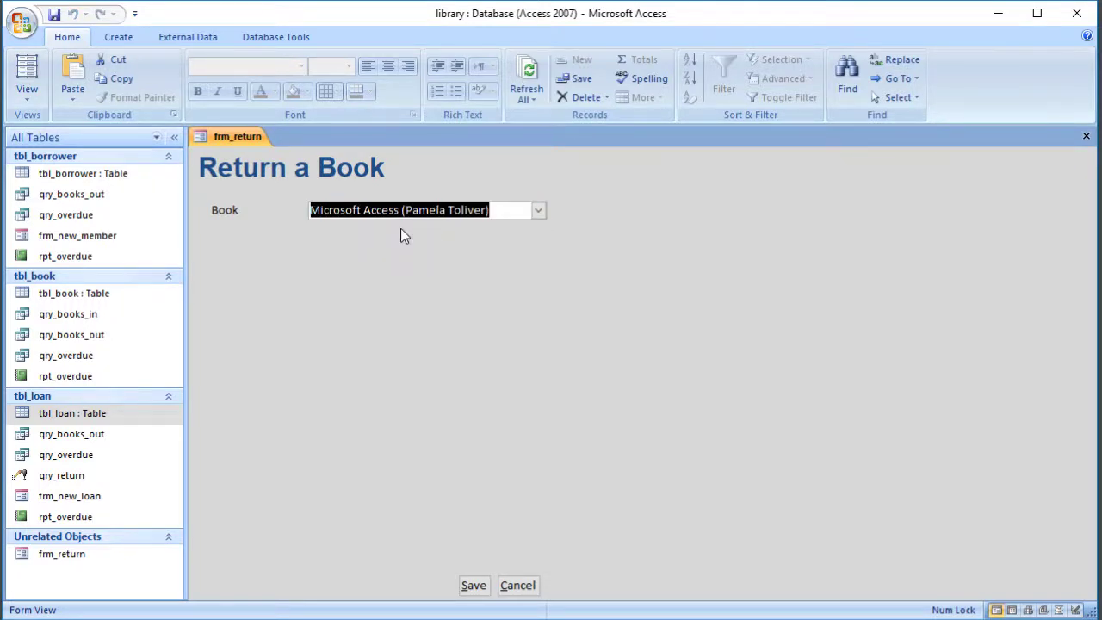
click(476, 591)
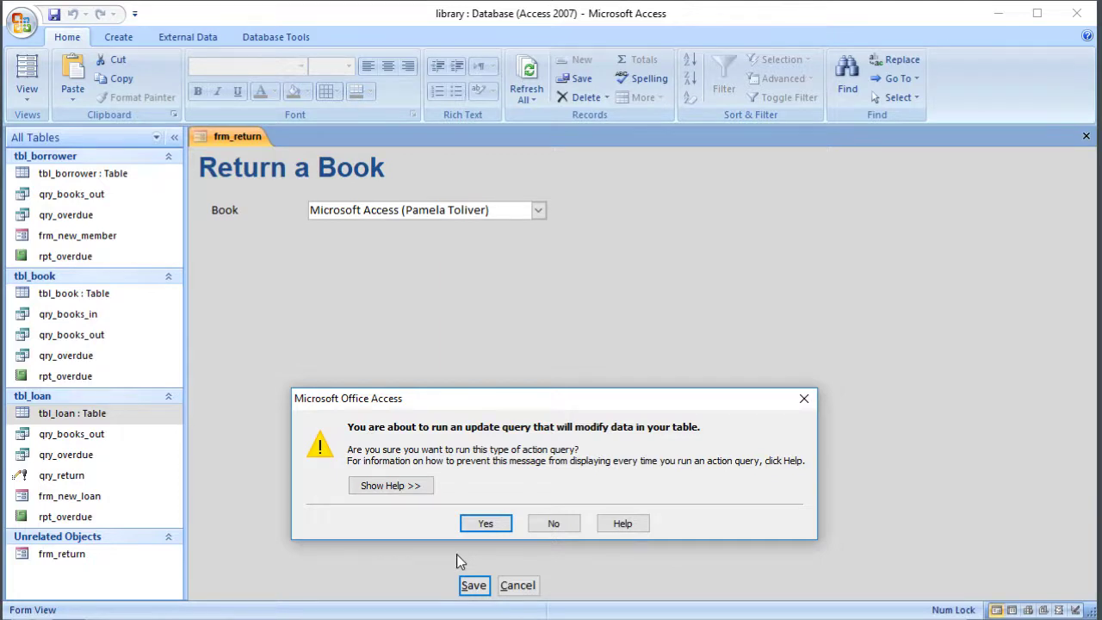
click(484, 524)
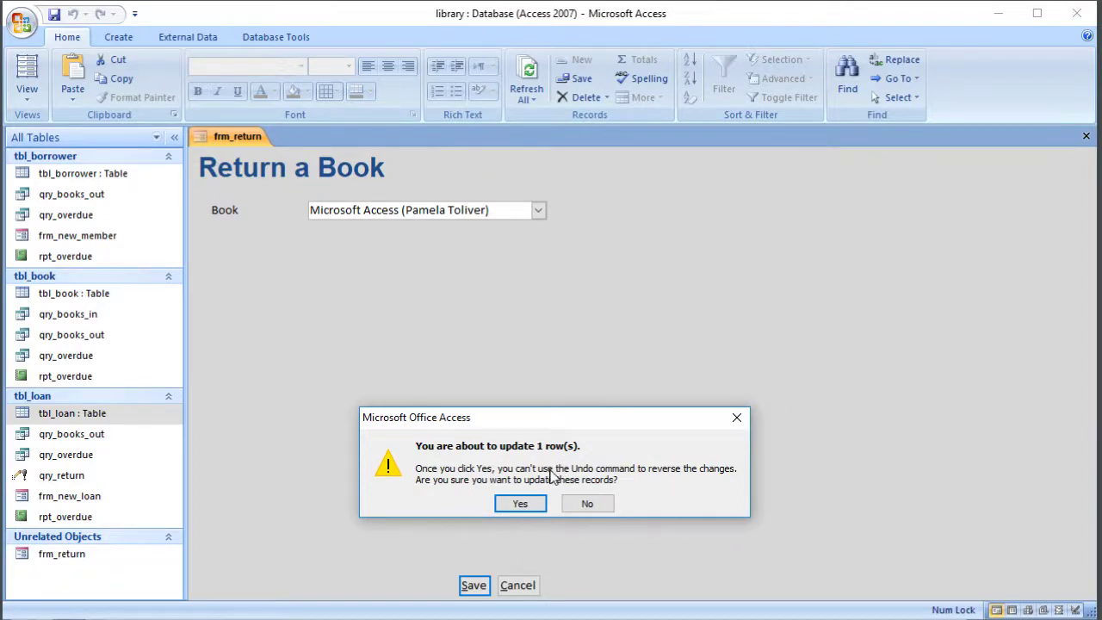
click(518, 505)
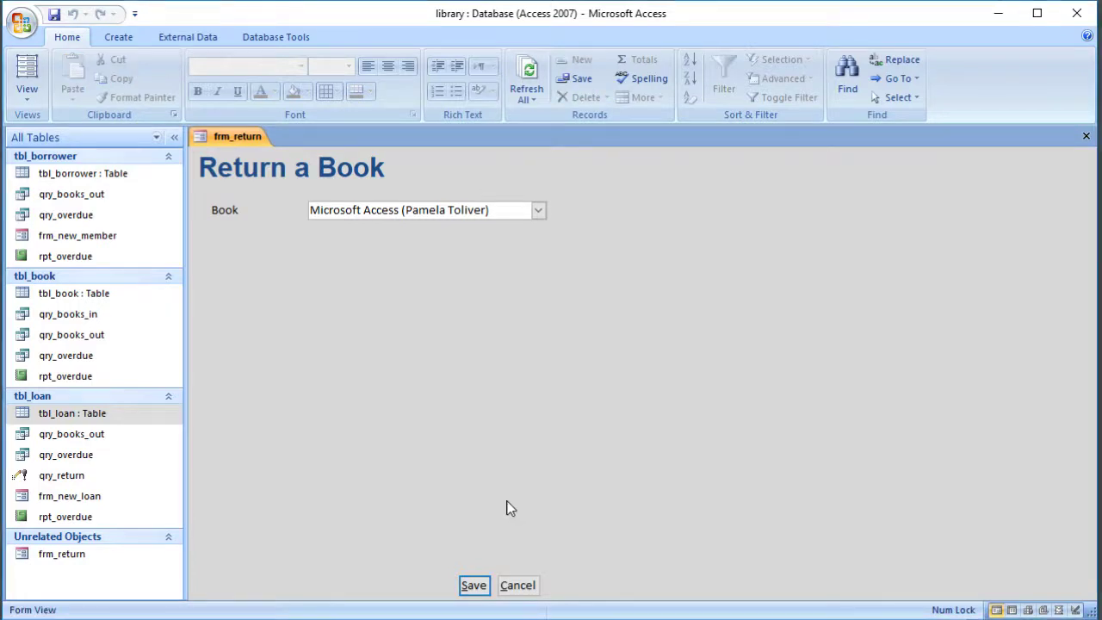
double_click(106, 415)
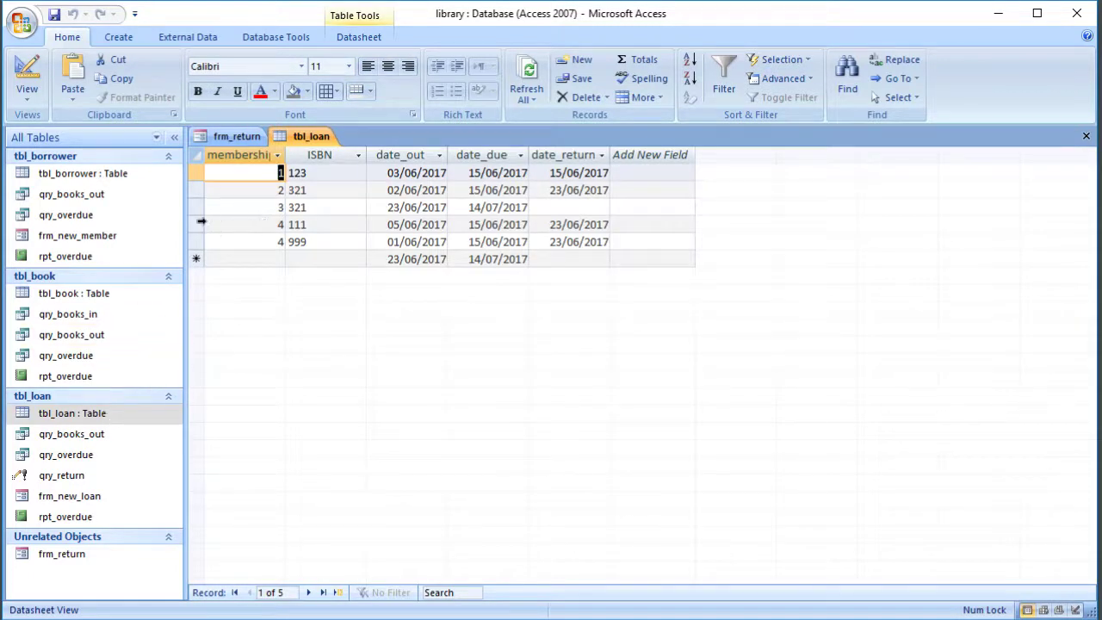
- Verify that loan row 4 shows return date 23/06/2017, then go back to frm_return
click(592, 206)
click(577, 224)
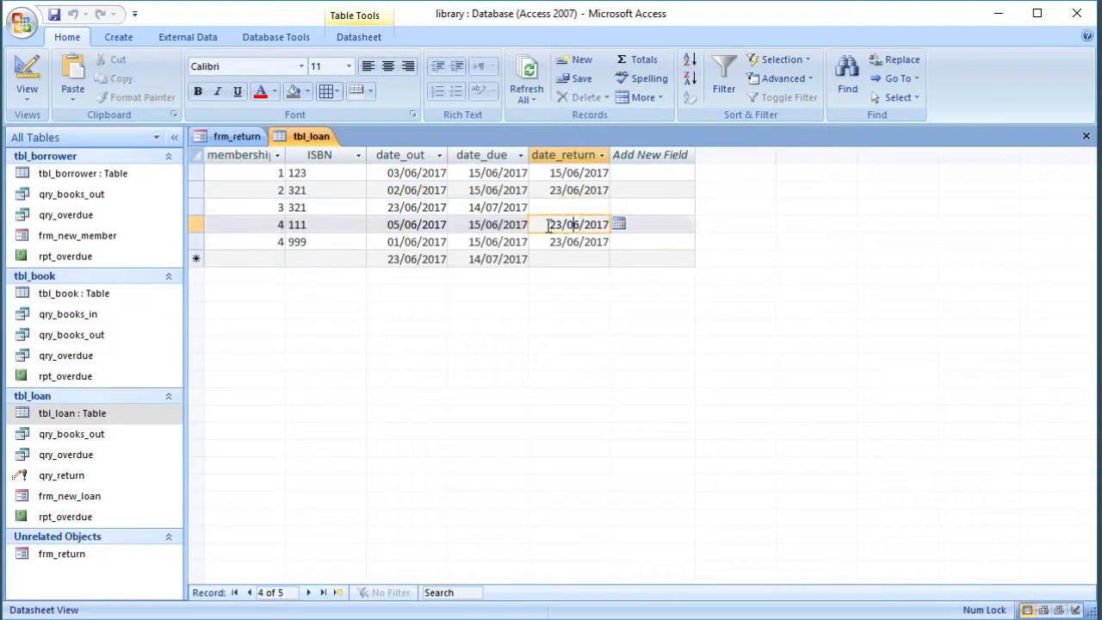
drag(547, 224, 607, 241)
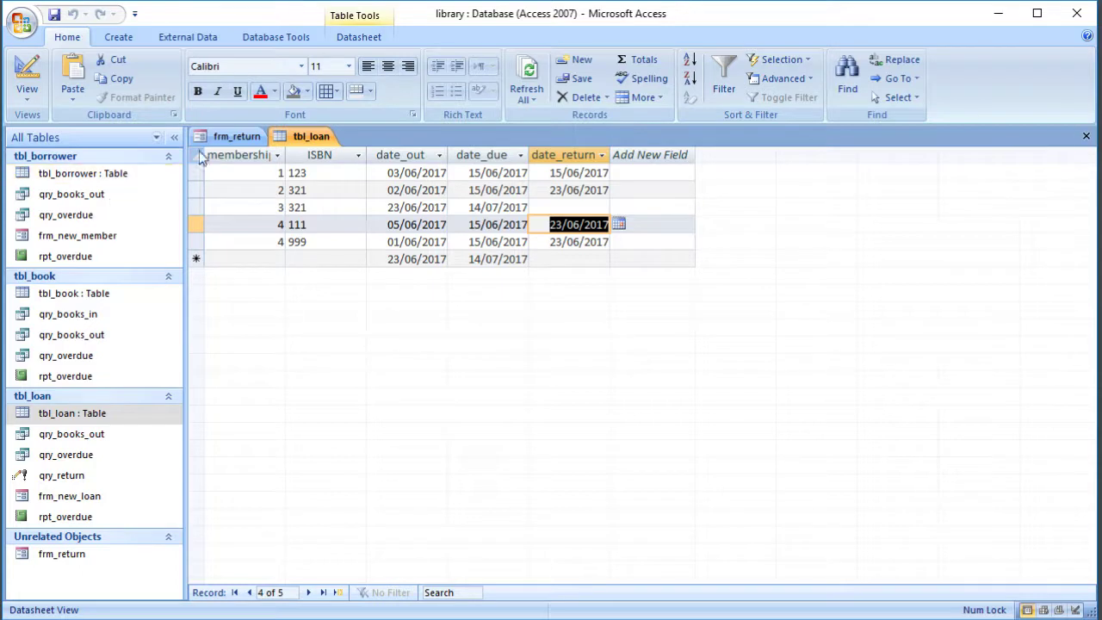
click(242, 137)
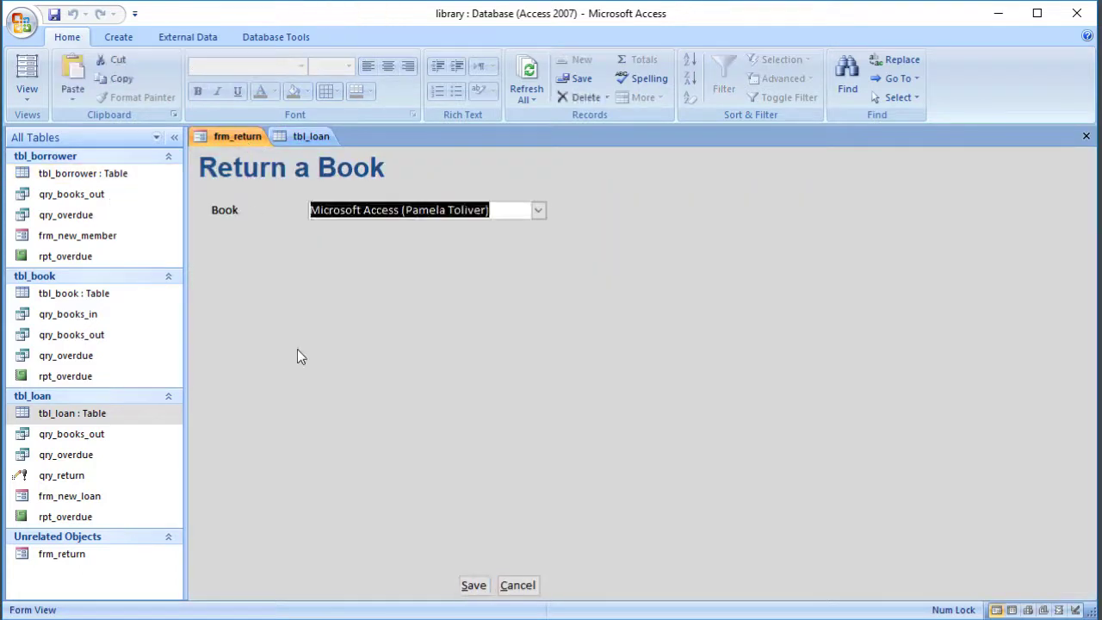
click(21, 26)
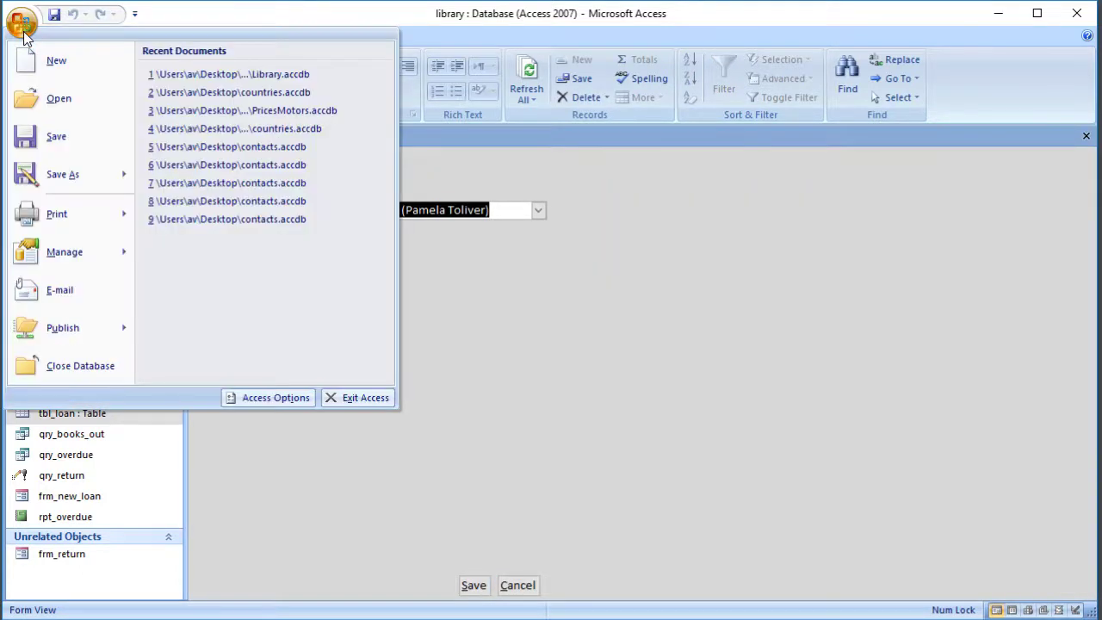
click(269, 396)
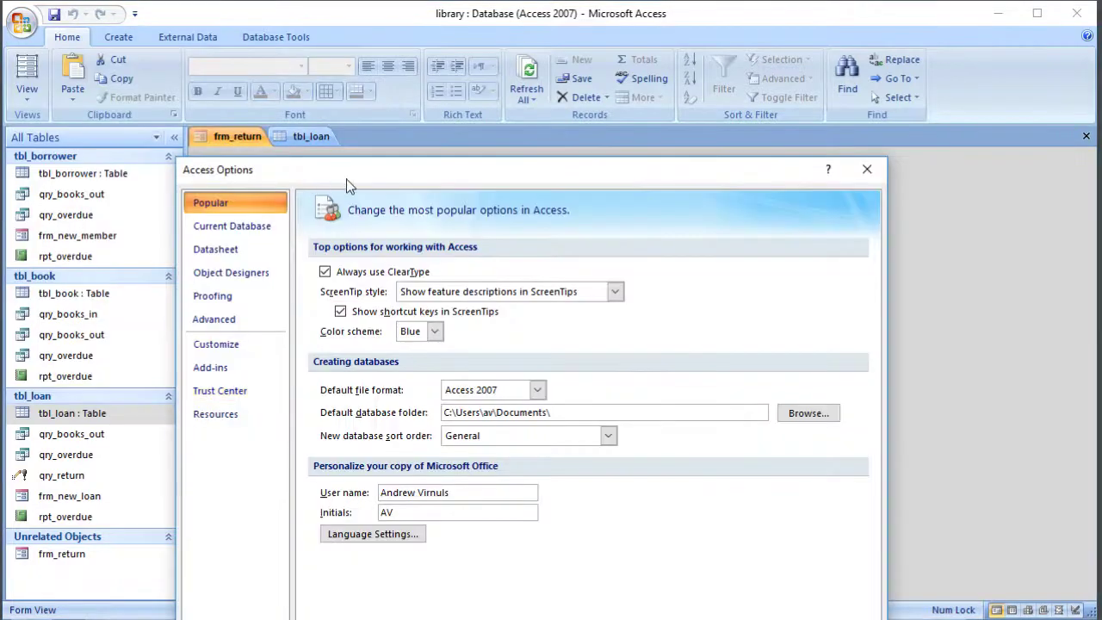
drag(408, 178, 392, 46)
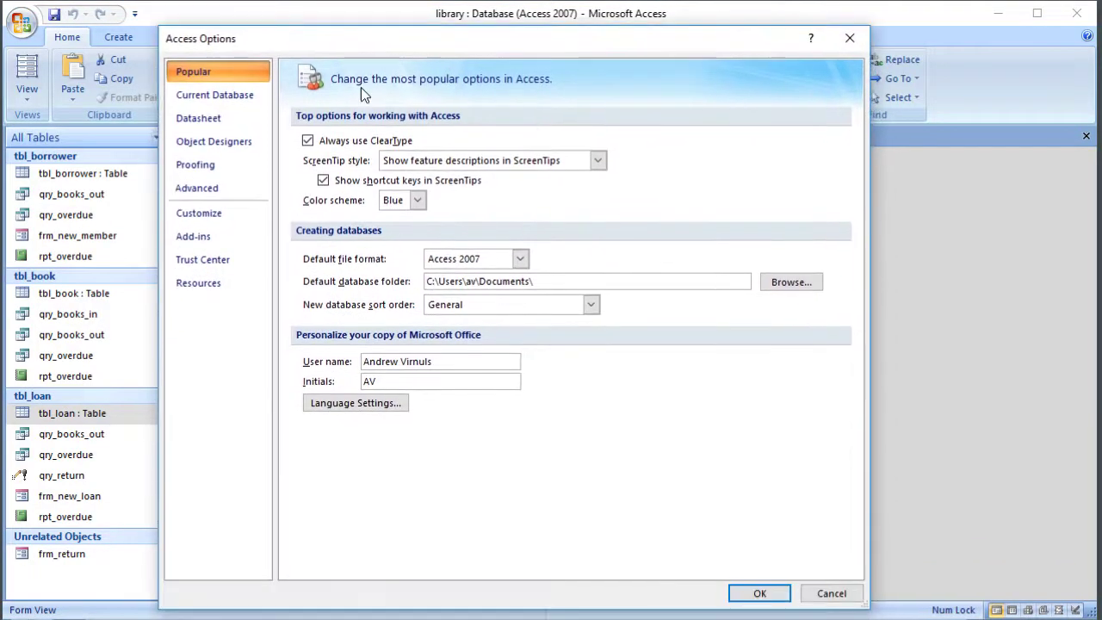
click(215, 195)
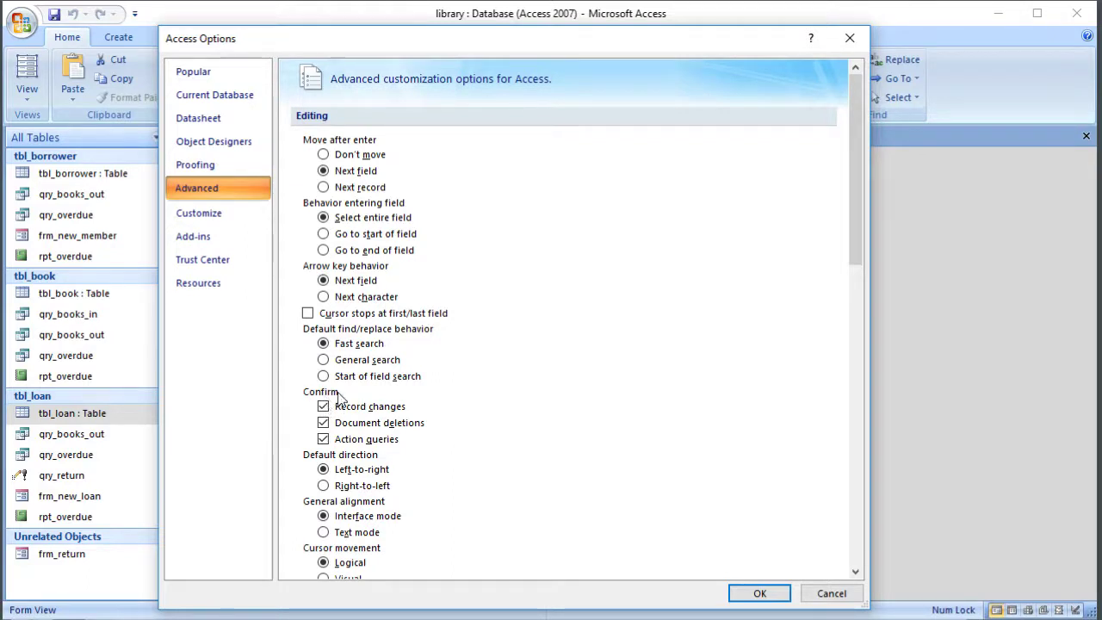
click(324, 440)
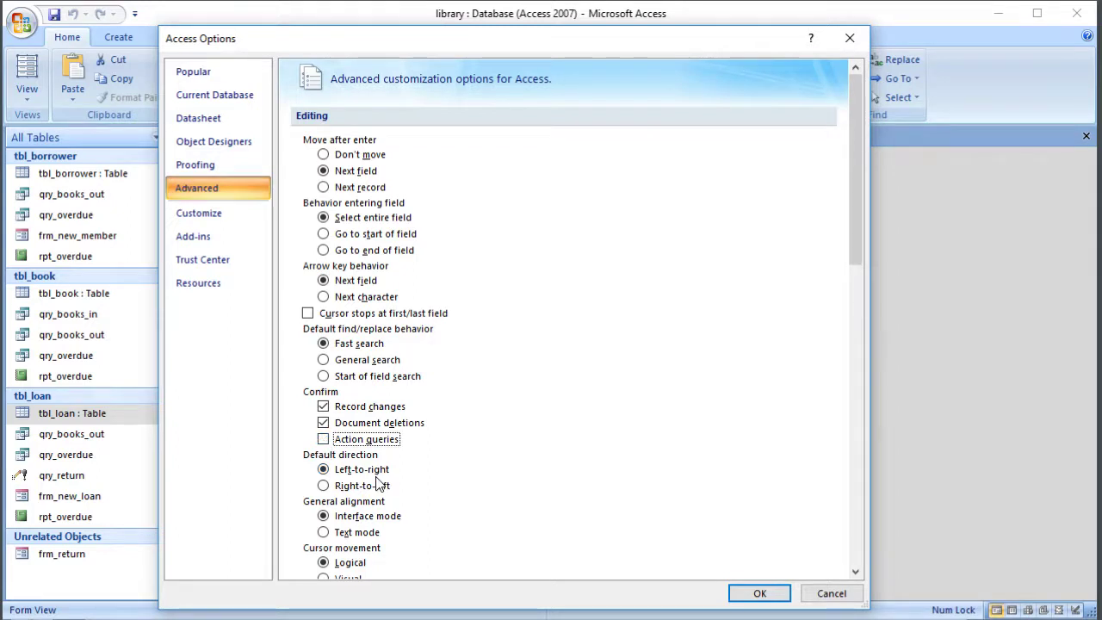
click(325, 440)
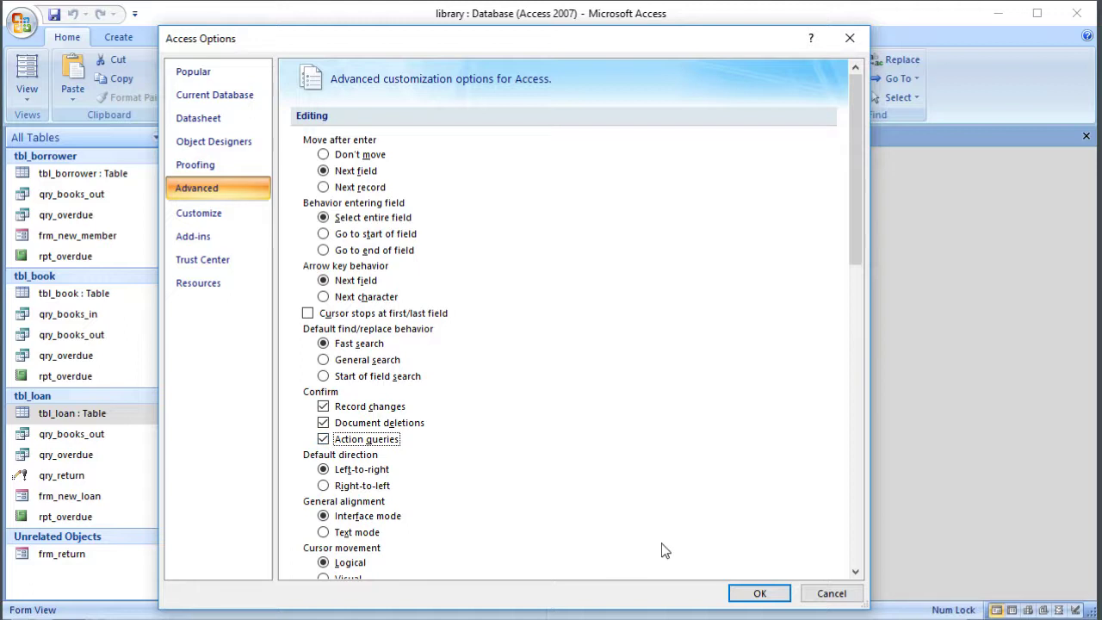
click(831, 593)
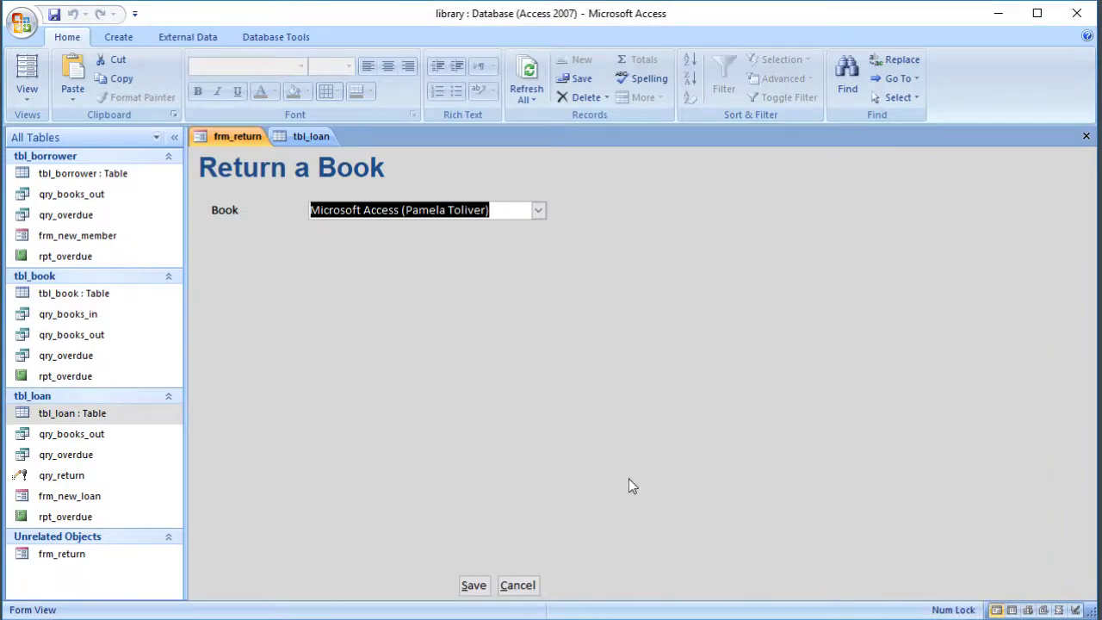
- Compare the Book list with qry_books_out's books still out, then switch frm_return to Design View
click(539, 211)
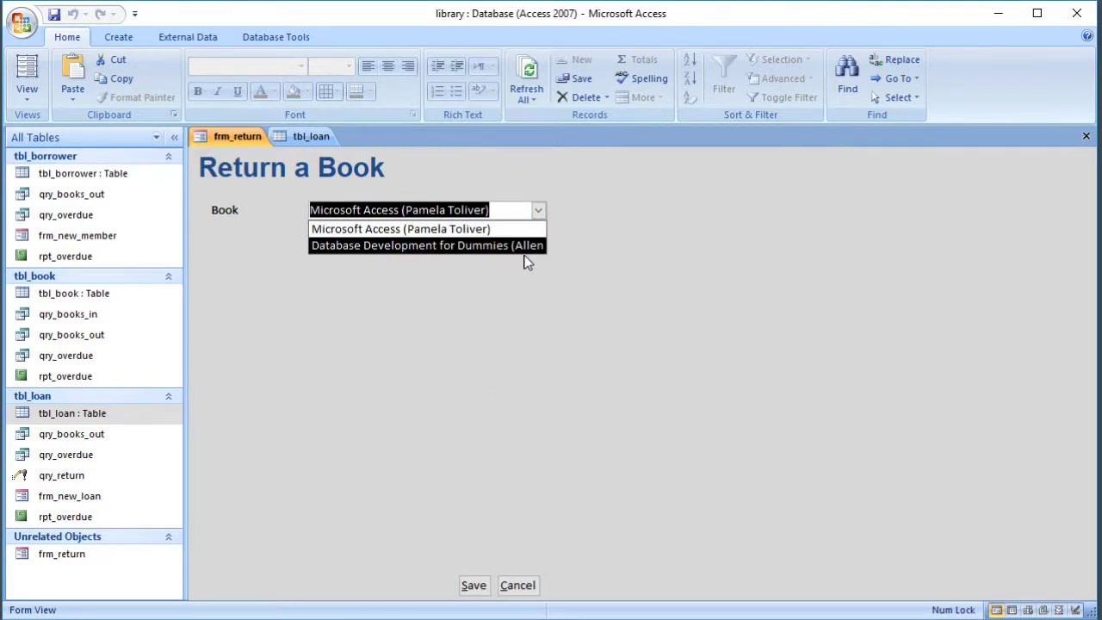
click(259, 356)
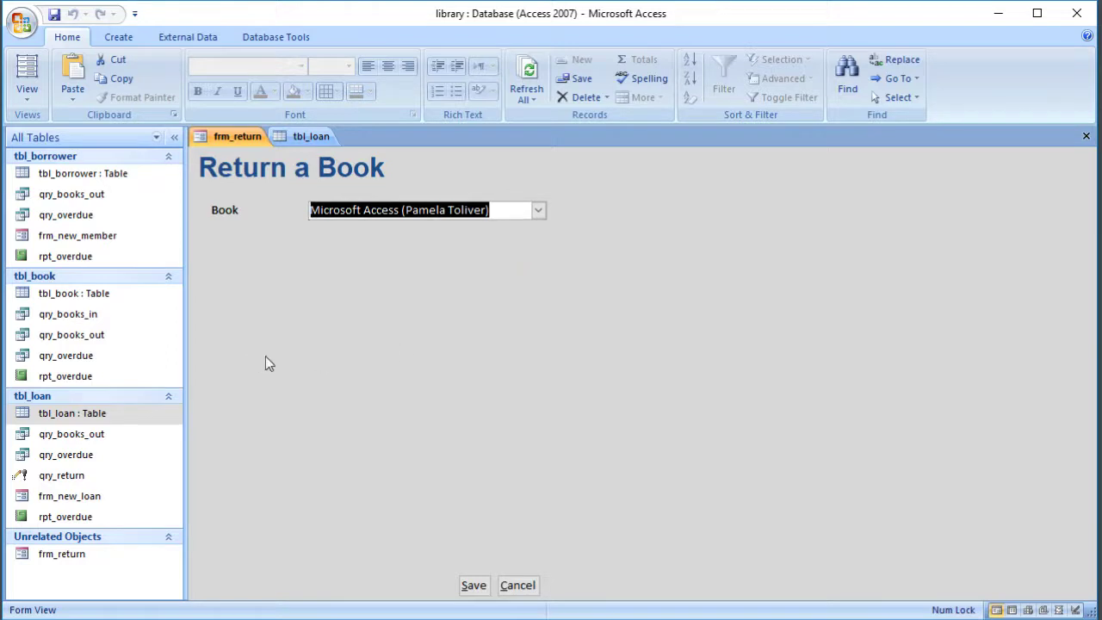
double_click(93, 436)
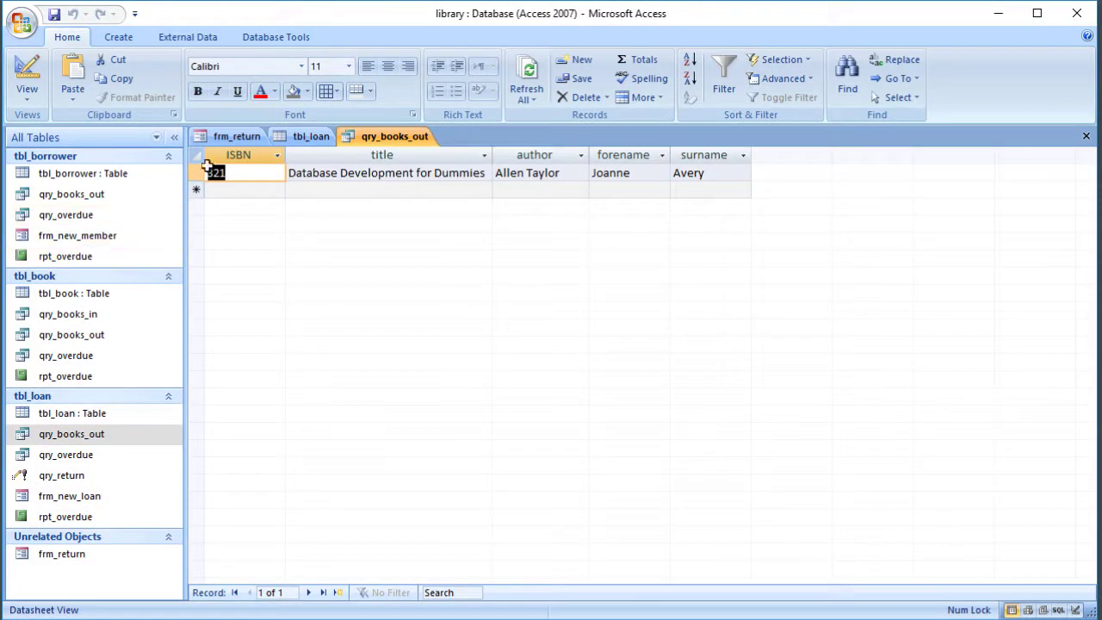
click(1086, 136)
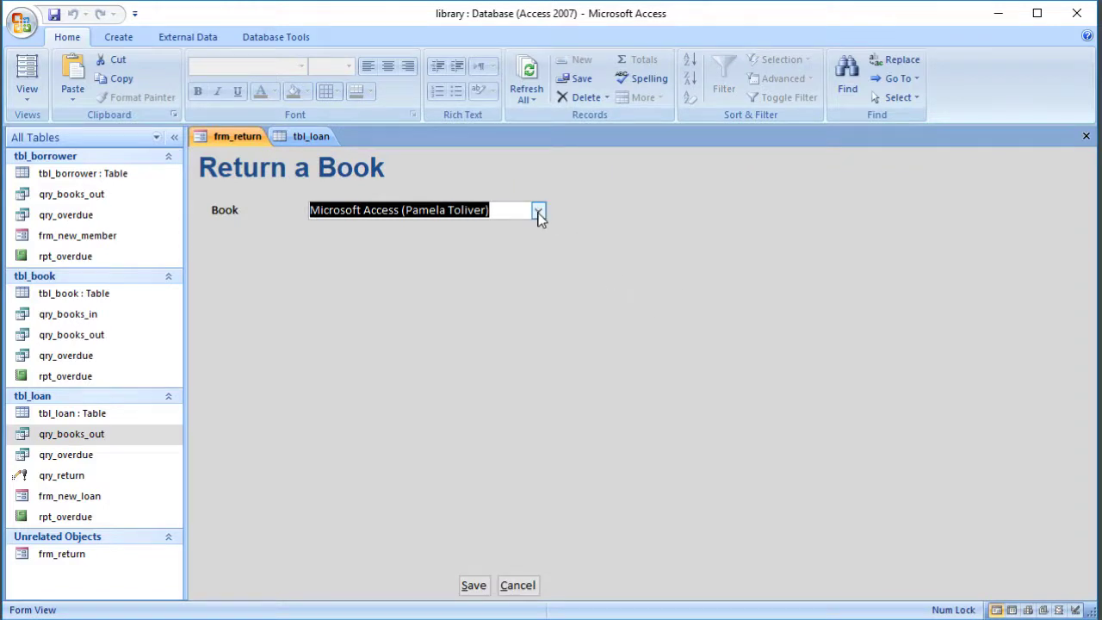
click(537, 212)
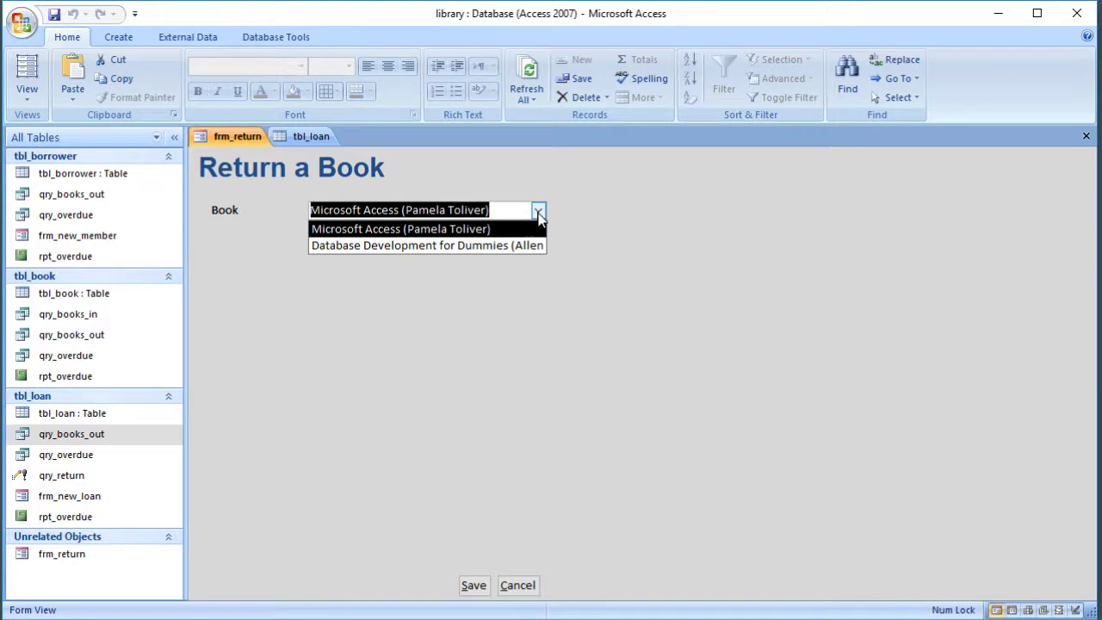
click(539, 212)
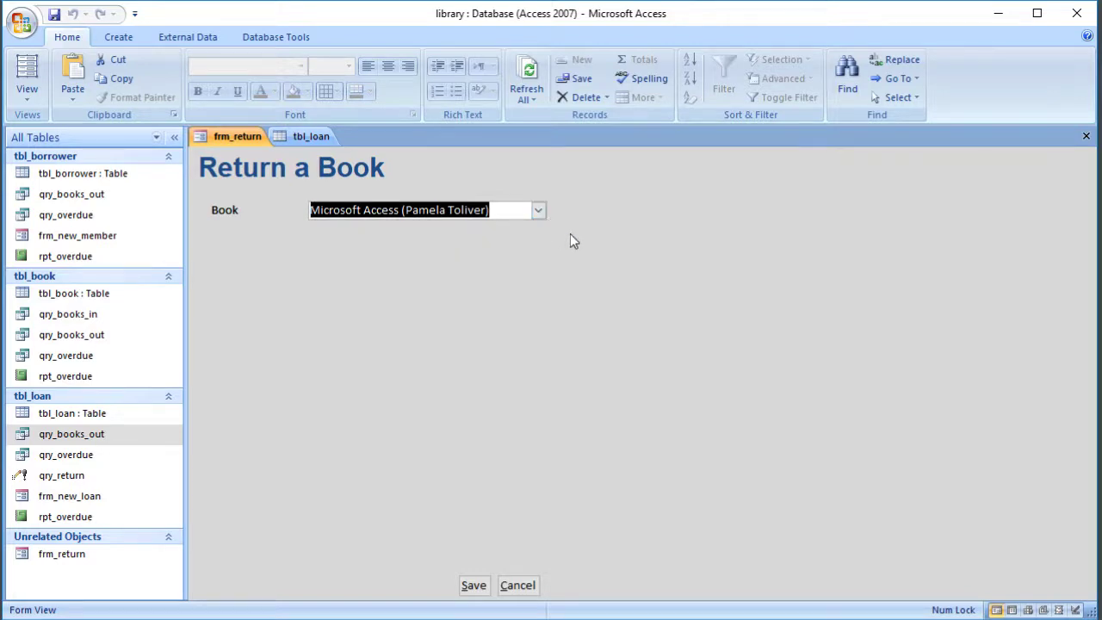
click(30, 105)
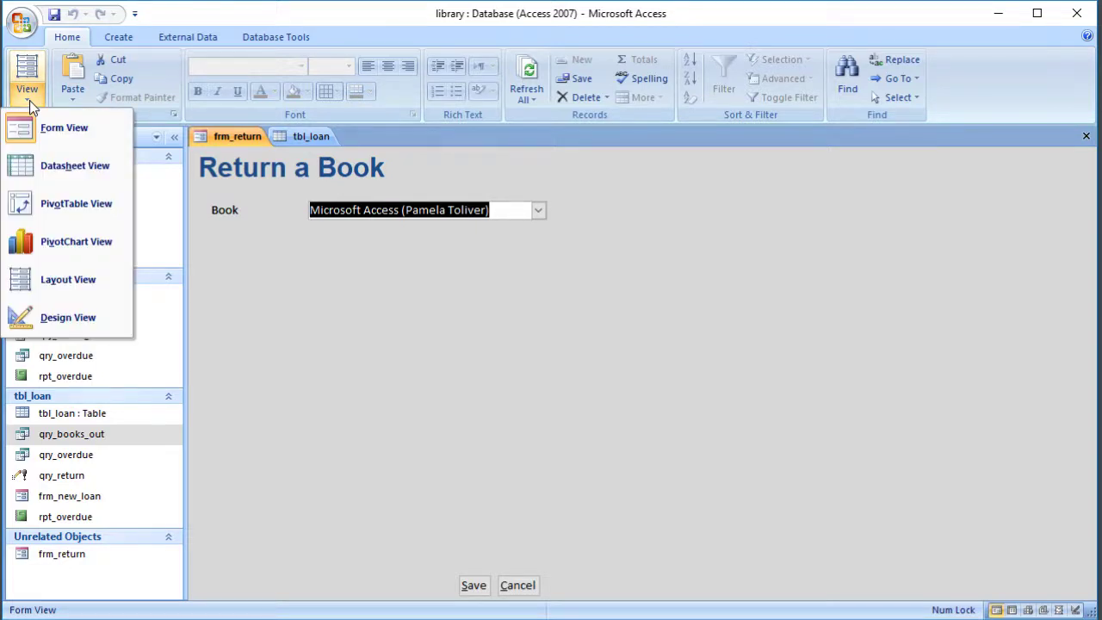
click(76, 315)
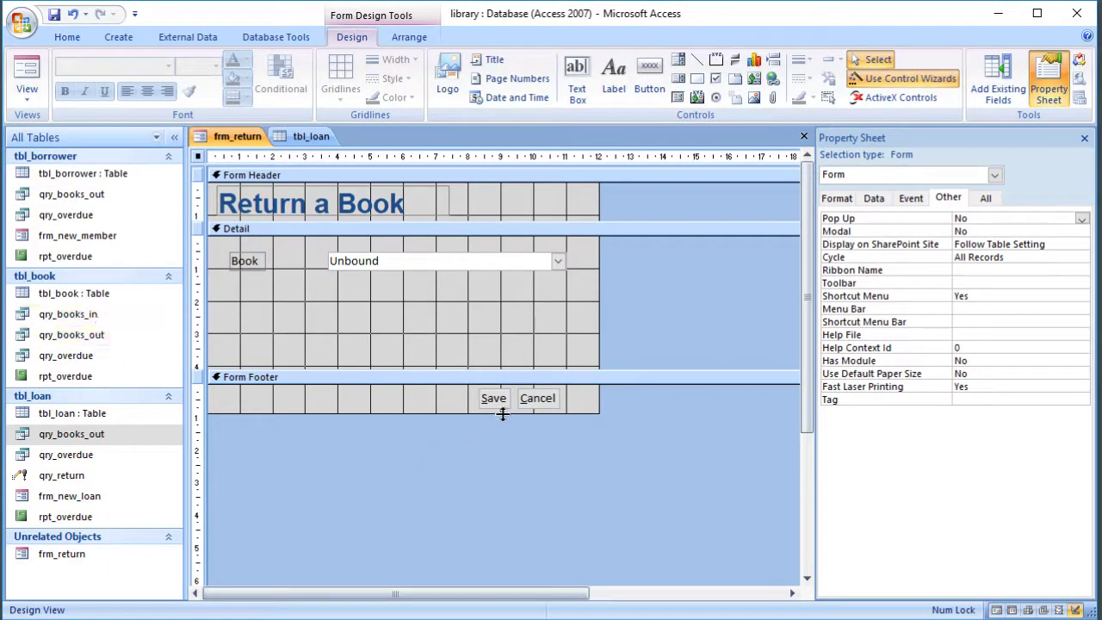
- Widen the Save button to the left and check the book combo box's name
click(505, 404)
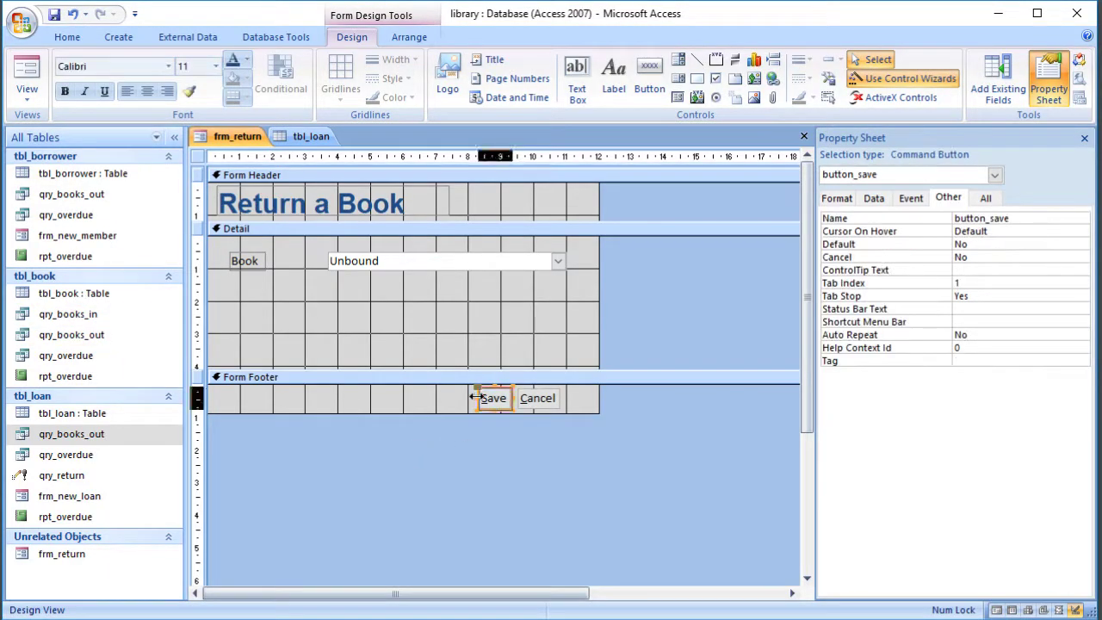
drag(475, 396, 459, 398)
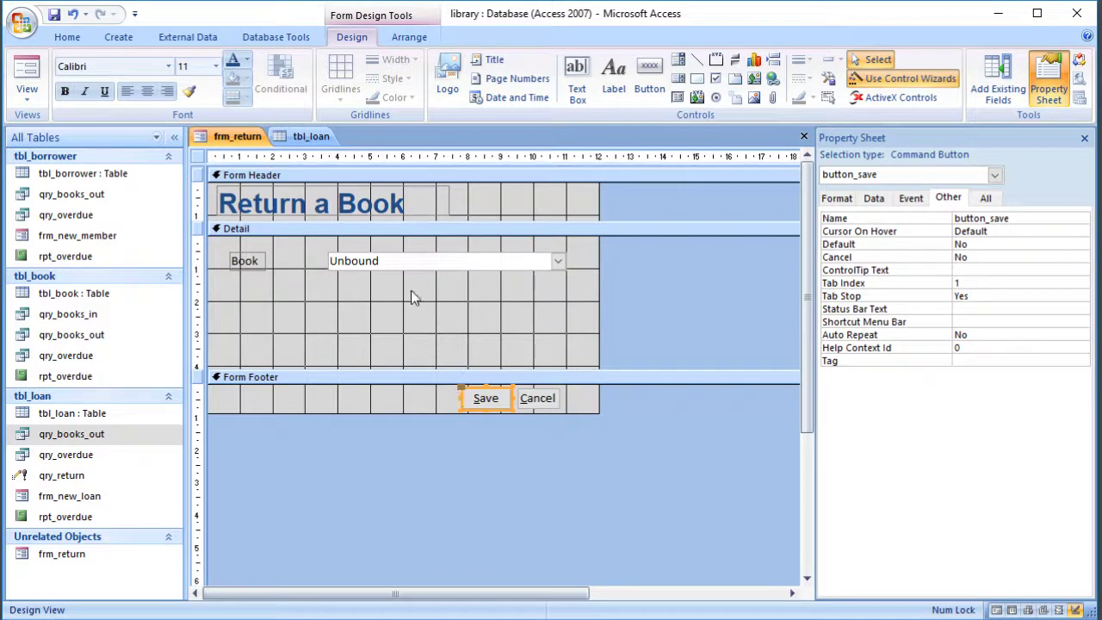
click(376, 263)
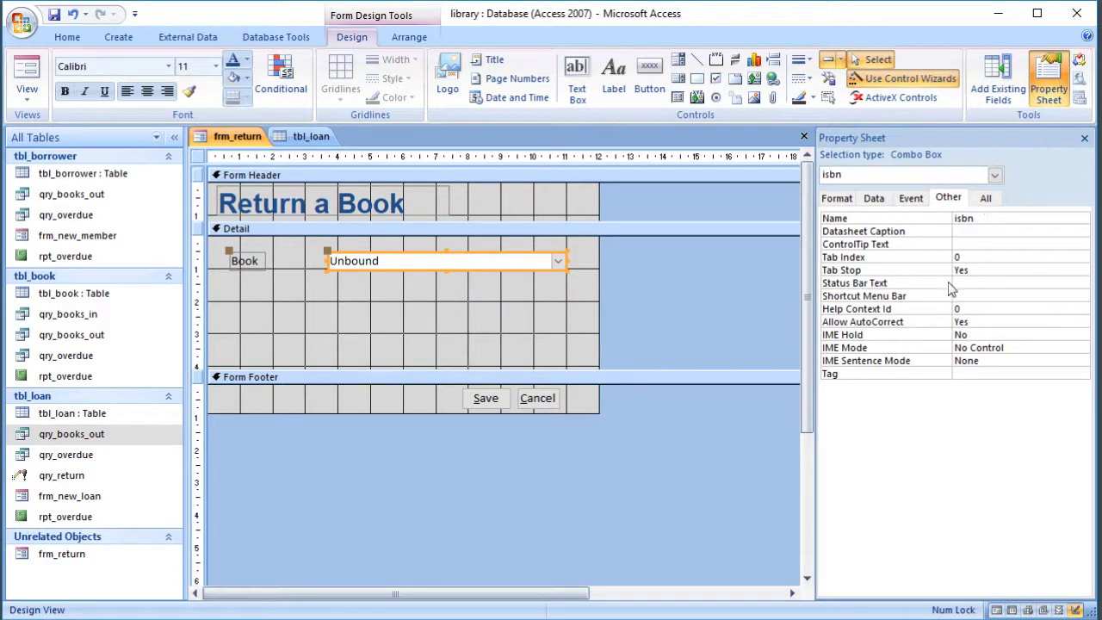
click(496, 397)
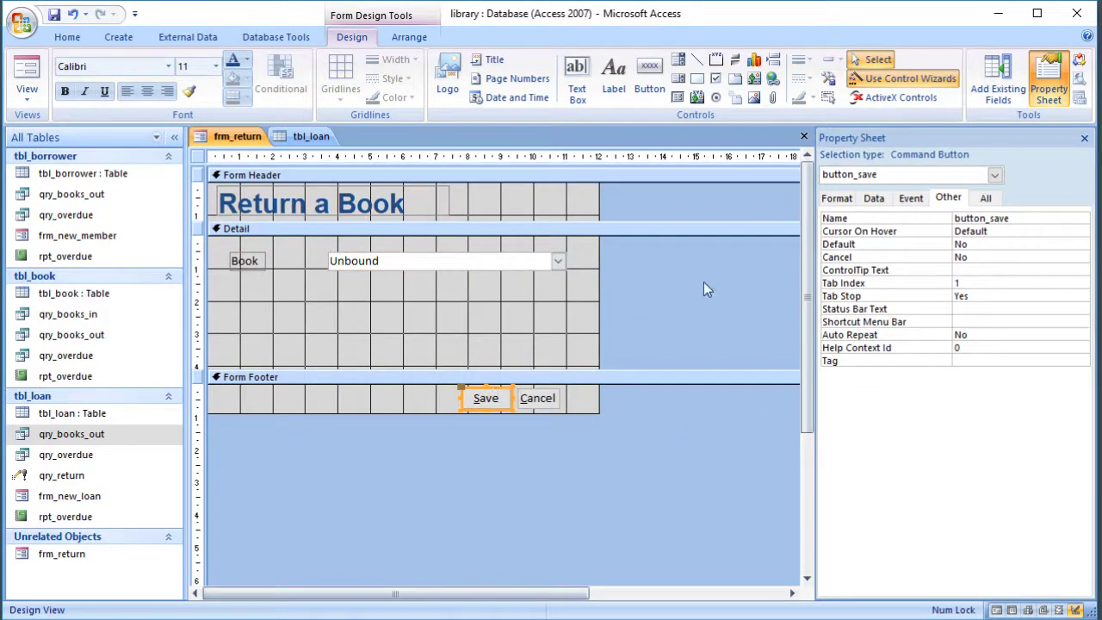
- Replace the Save button's embedded On Click macro with [Event Procedure] and open its code
click(911, 199)
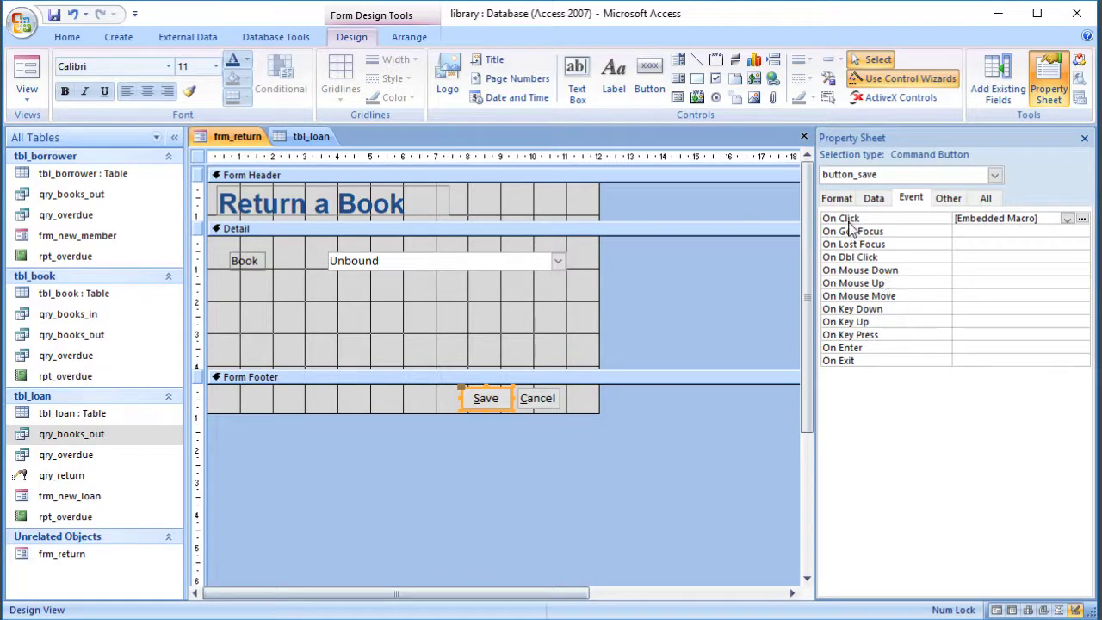
click(1083, 219)
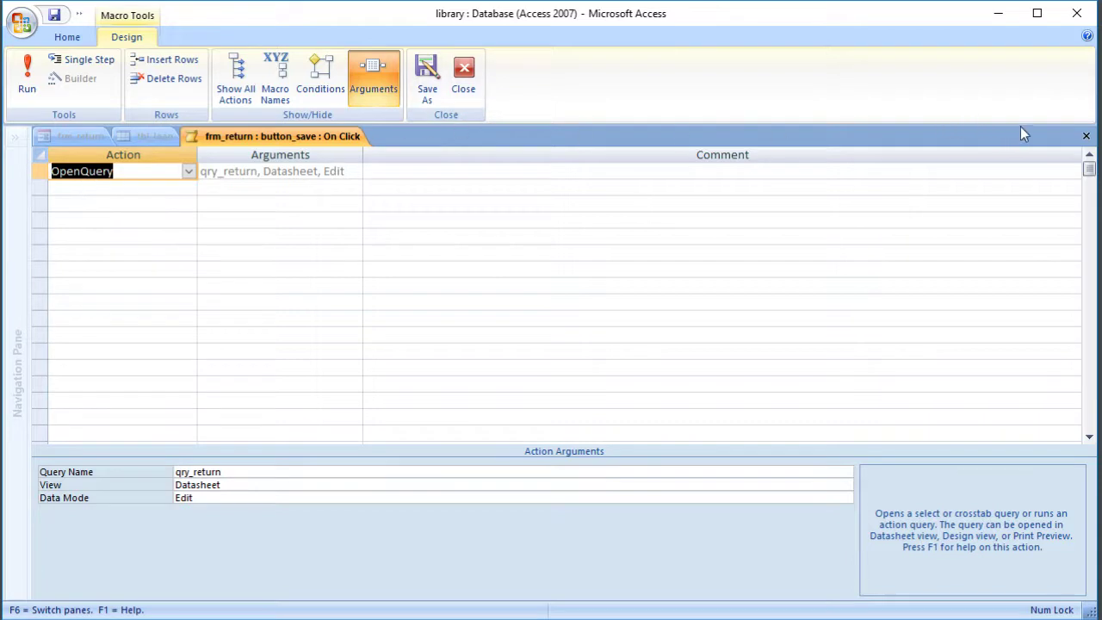
click(1086, 137)
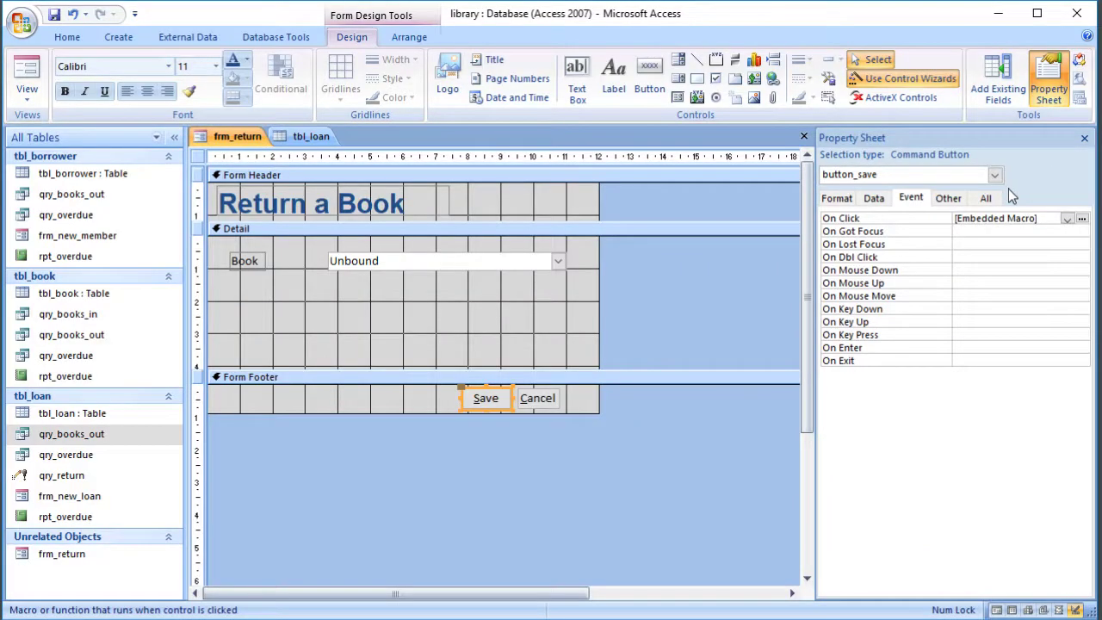
click(1068, 219)
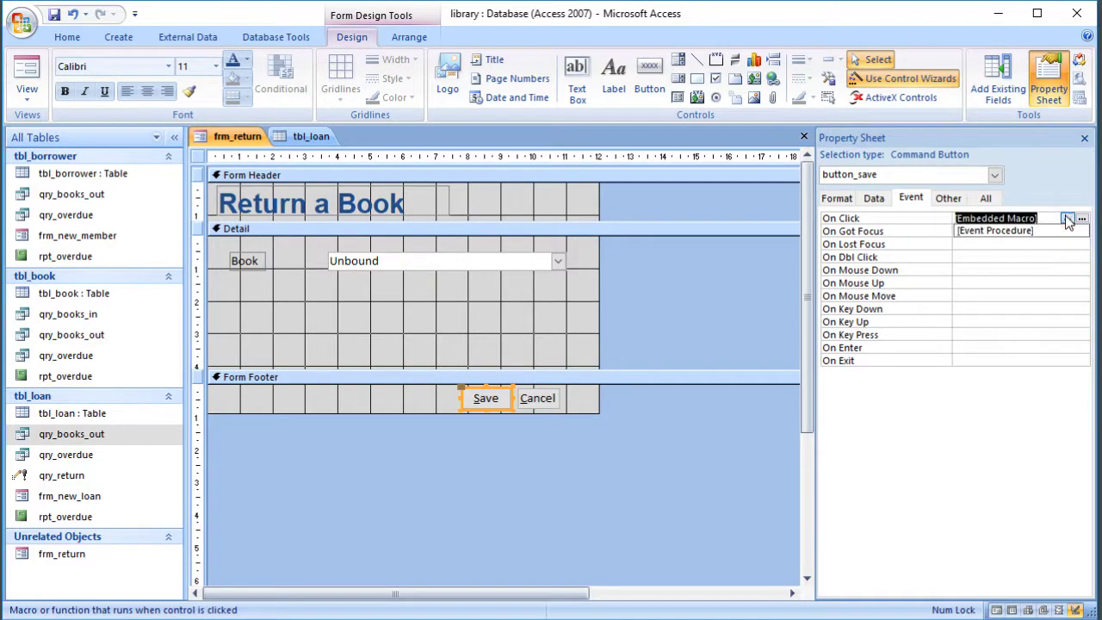
click(999, 231)
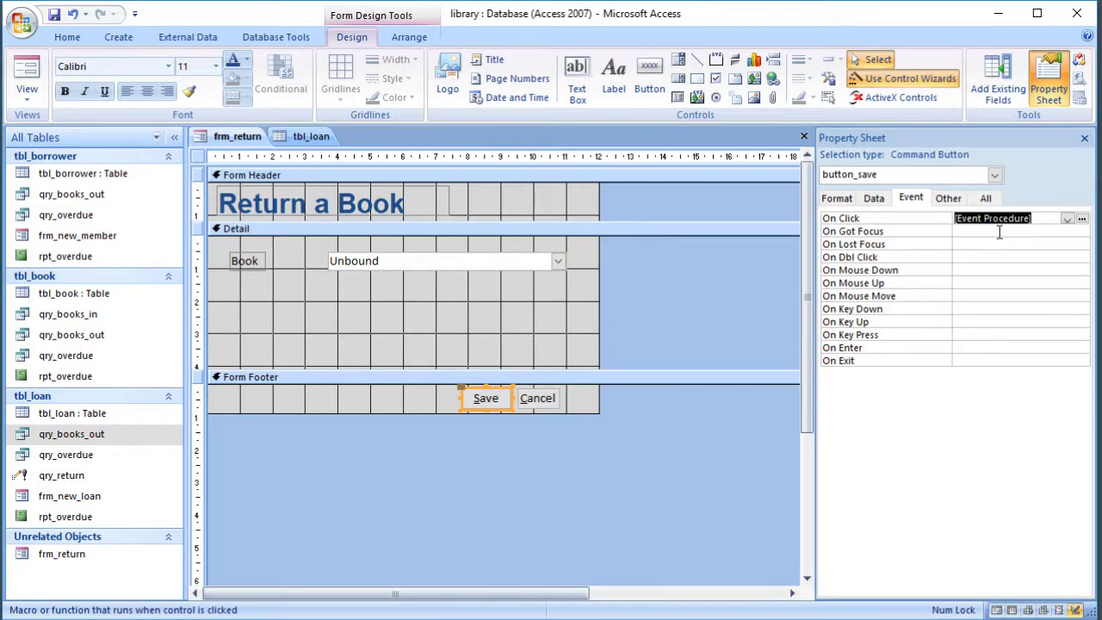
click(1083, 219)
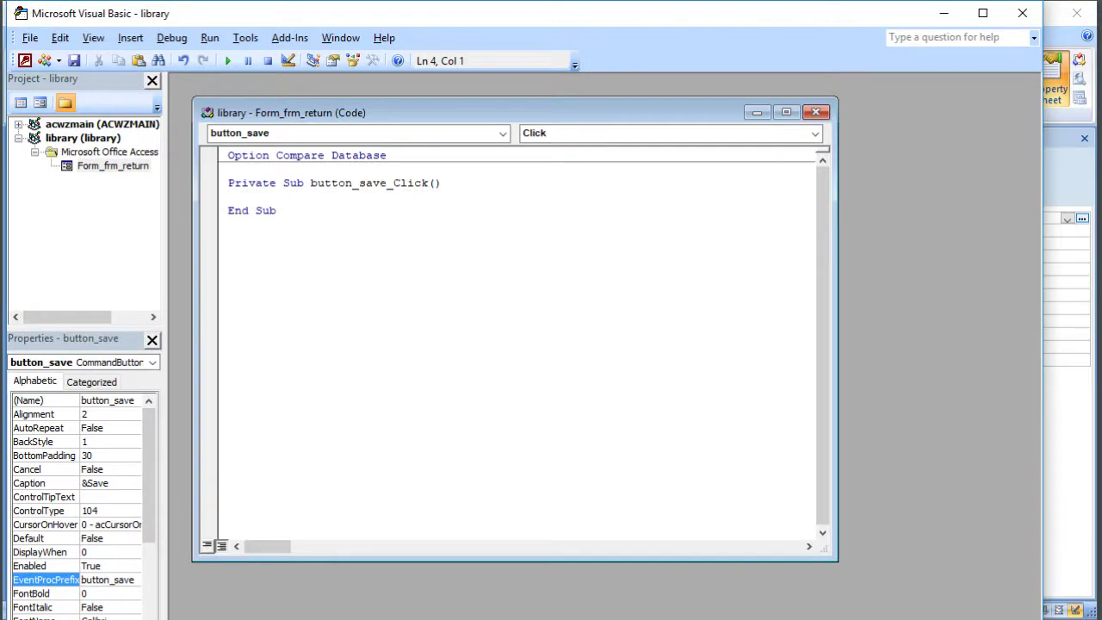
- Shorten the code window and add a blank line inside button_save_Click
drag(653, 619, 652, 605)
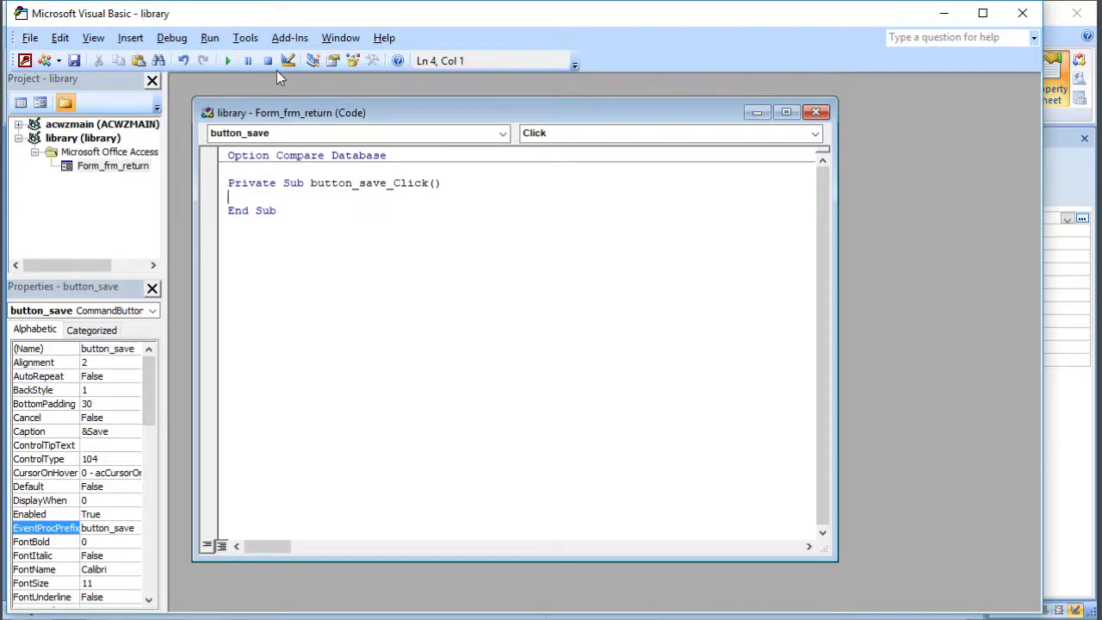
key(Return)
key(Return)
key(Up)
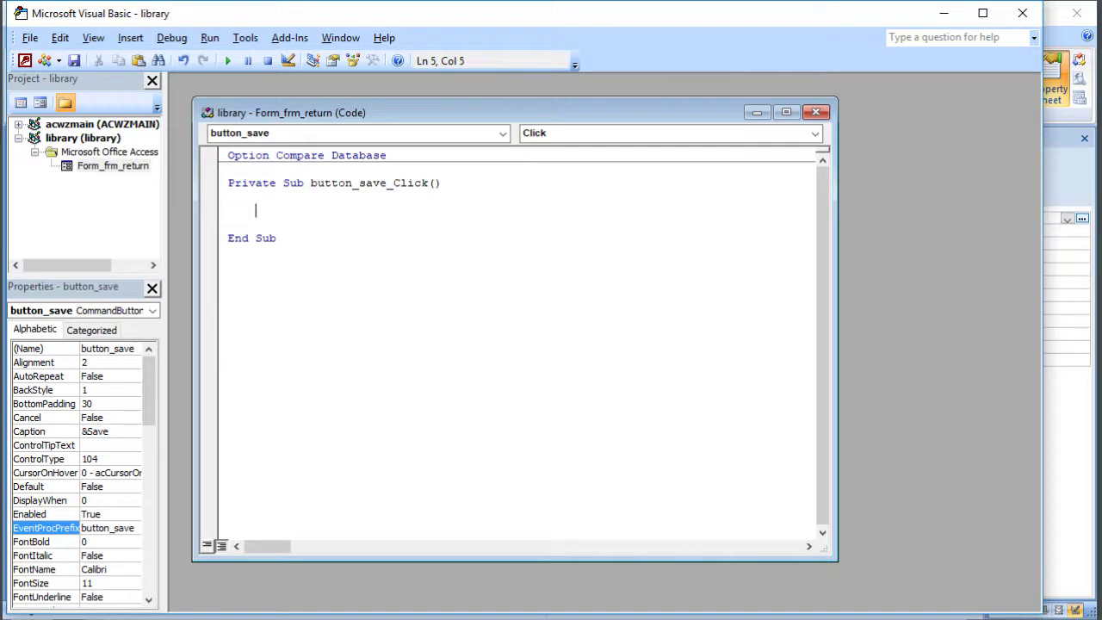
drag(311, 184, 387, 189)
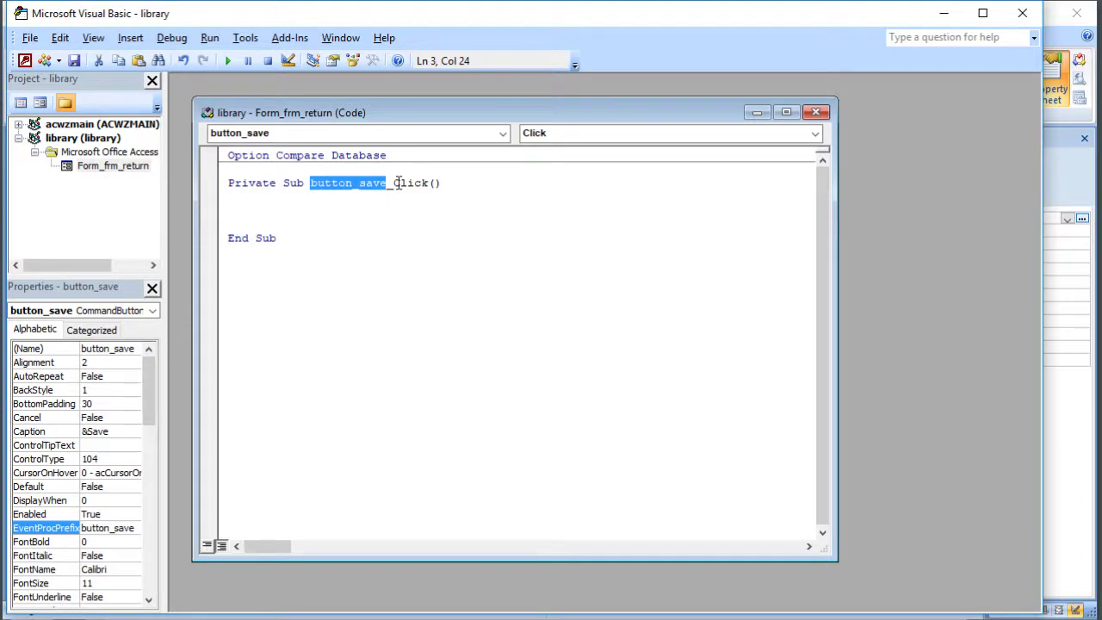
drag(395, 184, 431, 186)
click(402, 211)
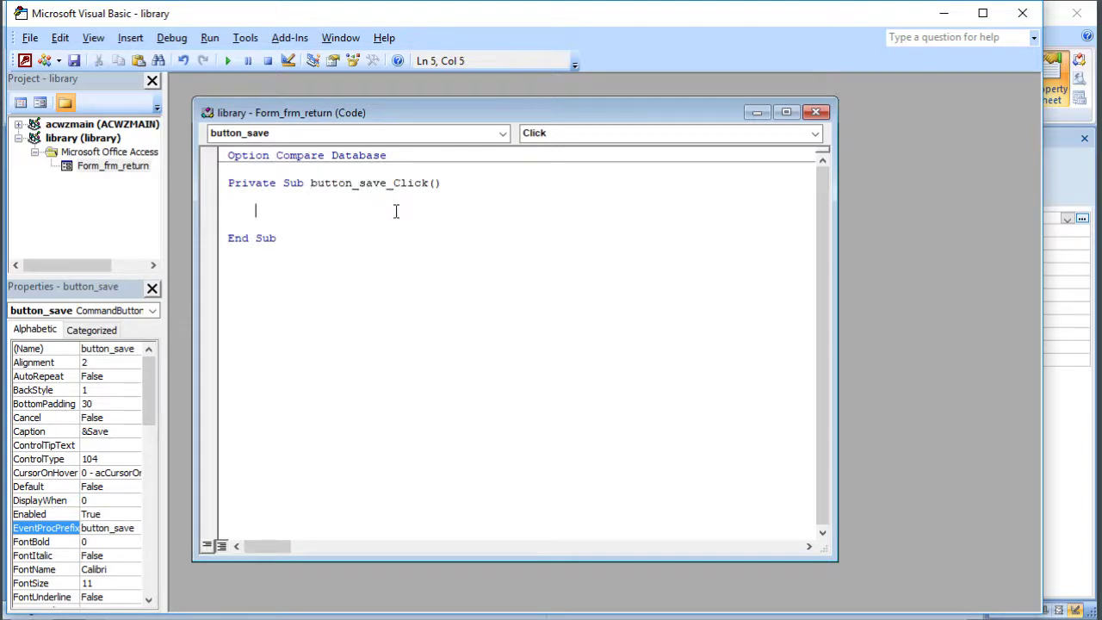
- Write docmd.OpenQuery("qry_name") on the new line using IntelliSense
text(docmd)
text(.)
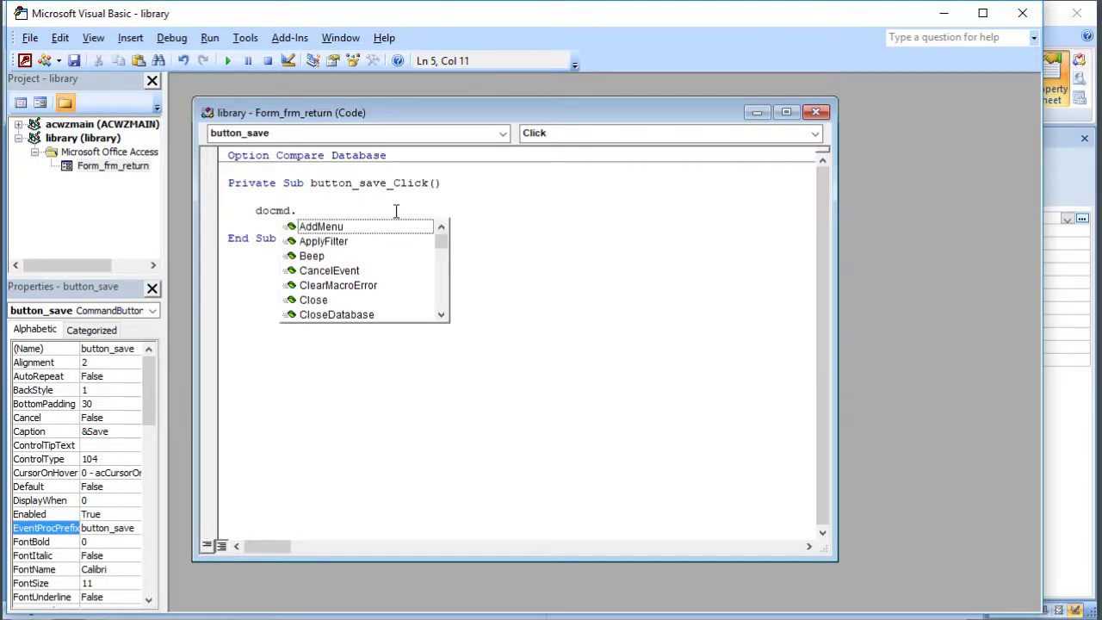
text(o)
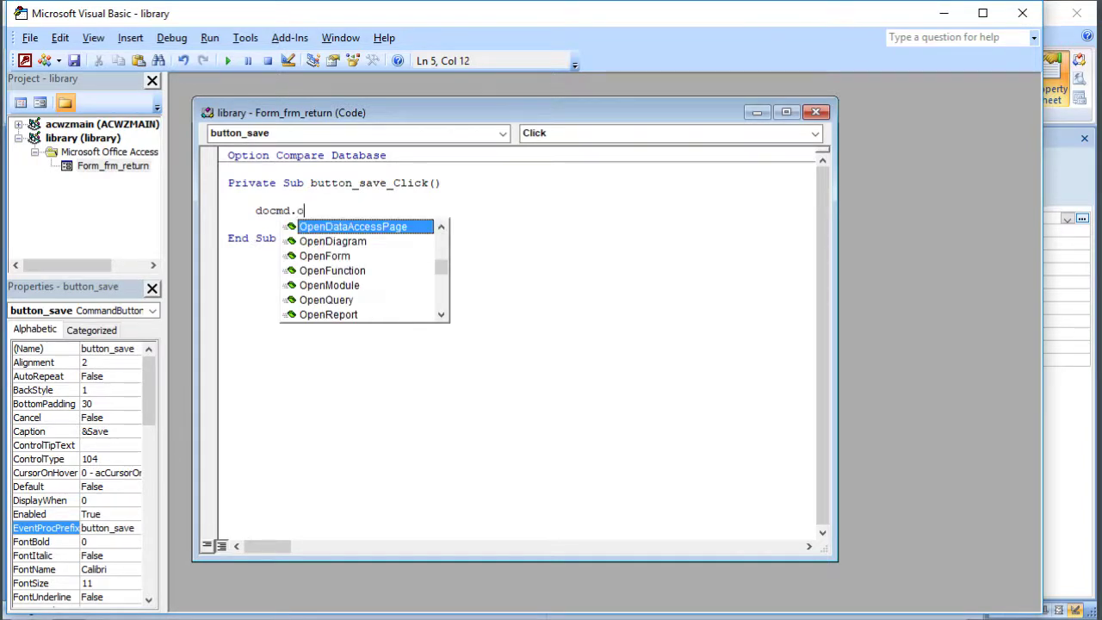
double_click(365, 298)
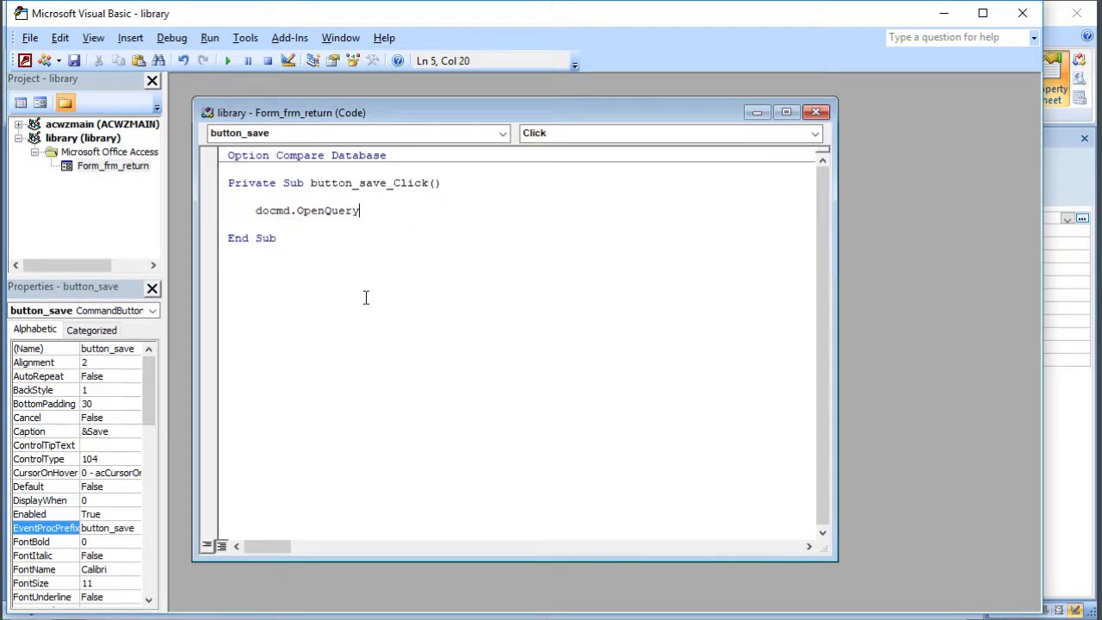
text(()
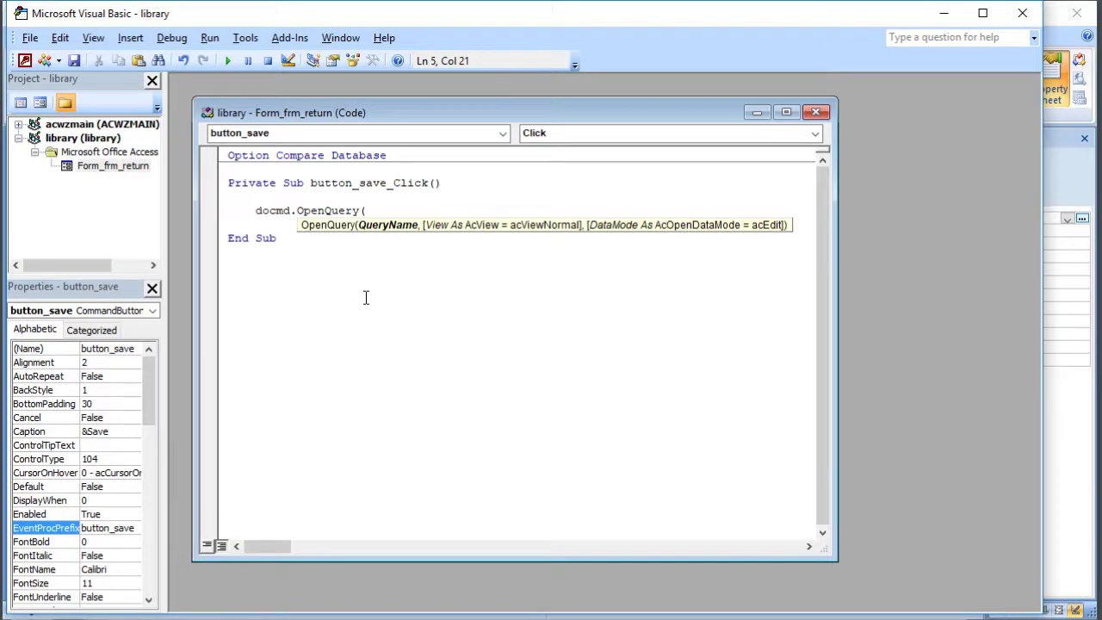
text("qry_name"))
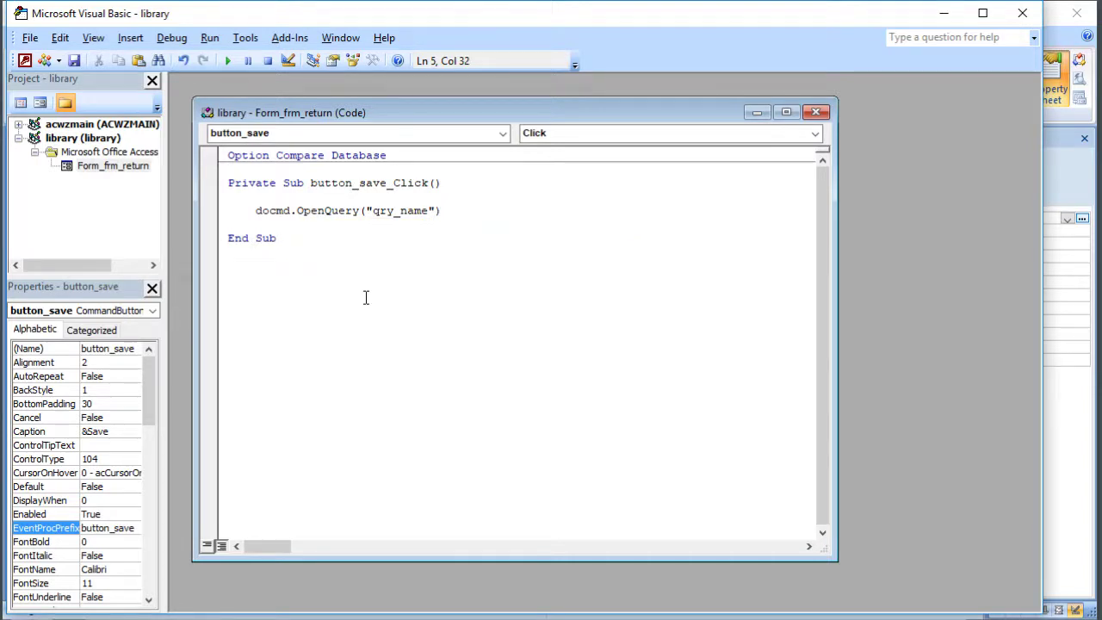
key(Return)
key(Return)
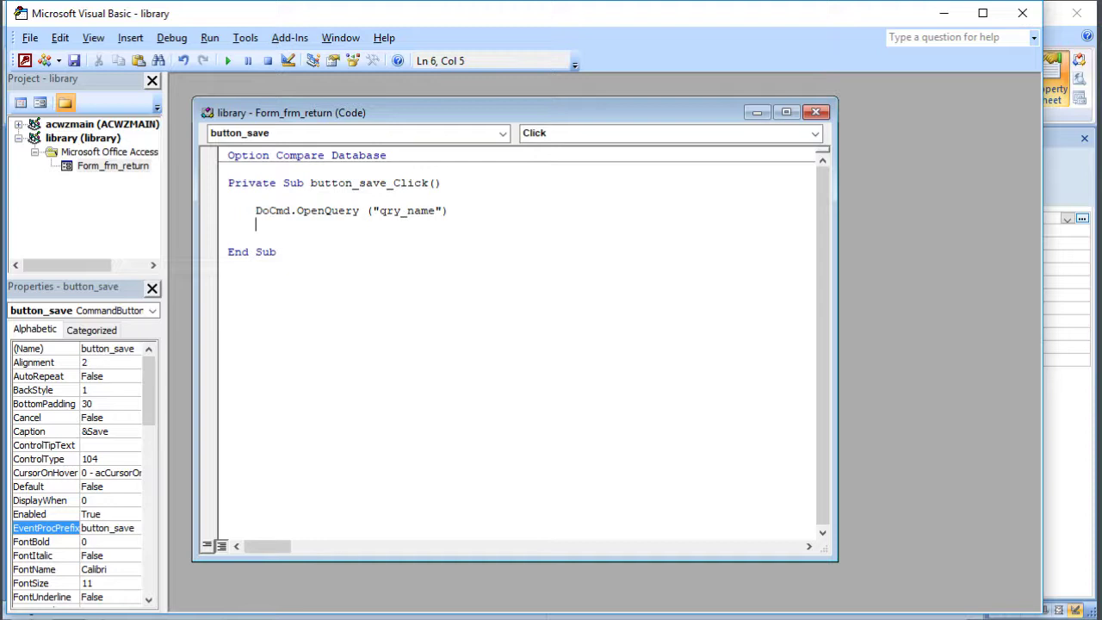
- Add the line ISBN.Requery below the OpenQuery call
text(isbn.)
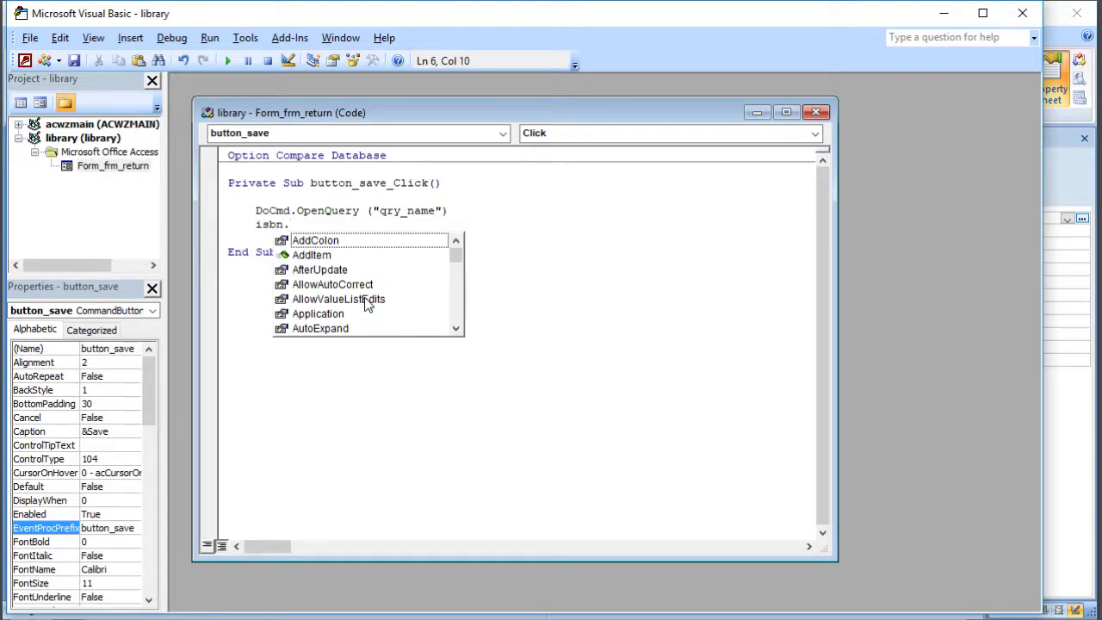
text(re)
key(Down)
key(Down)
key(Down)
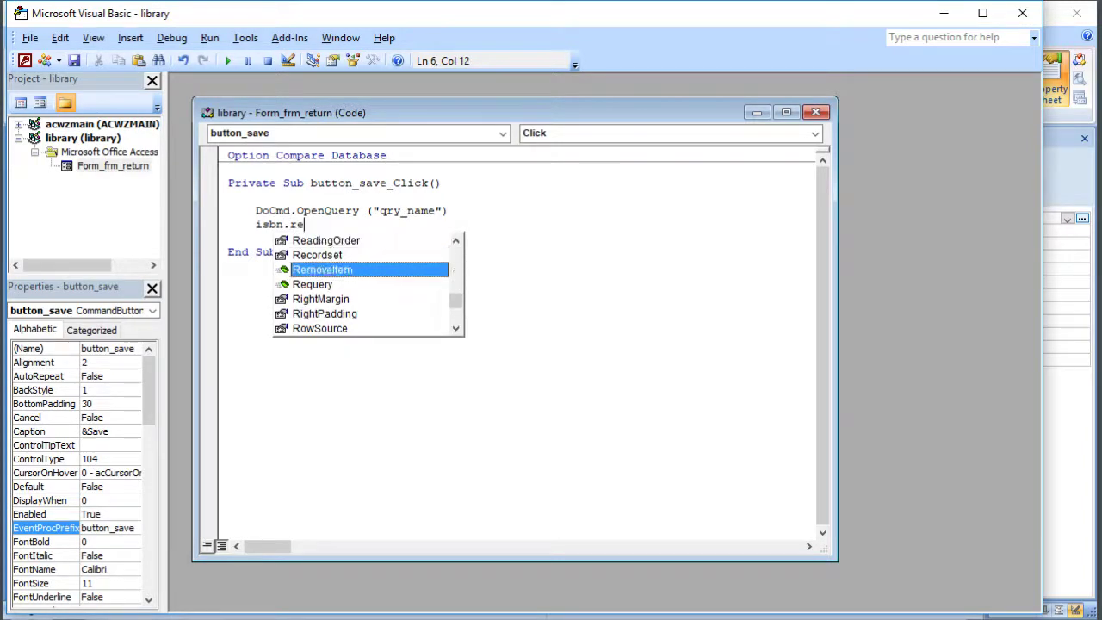
key(Return)
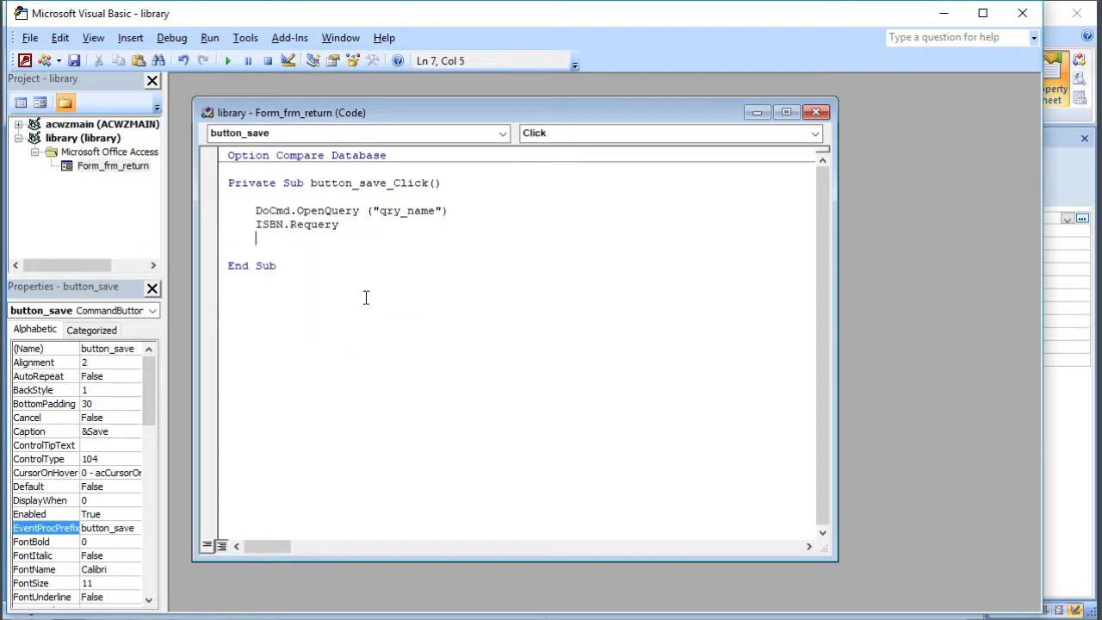
key(BackSpace)
key(BackSpace)
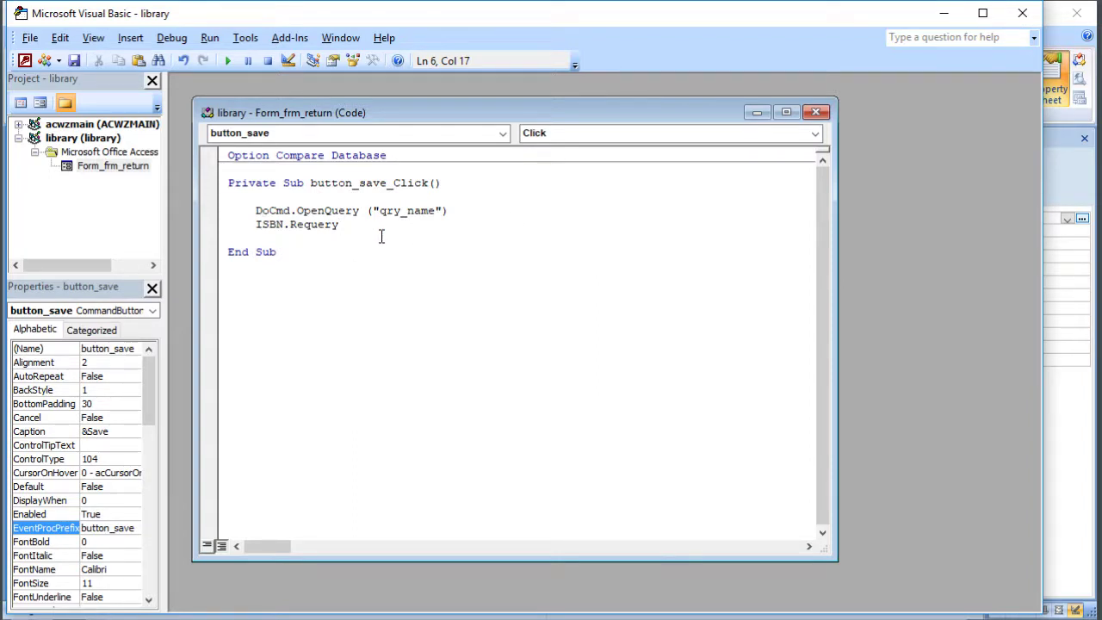
- Change the query name qry_name to qry_return and close the Visual Basic editor
click(408, 211)
text(re)
drag(420, 211, 449, 211)
key(BackSpace)
text(turn)
click(1023, 13)
click(407, 510)
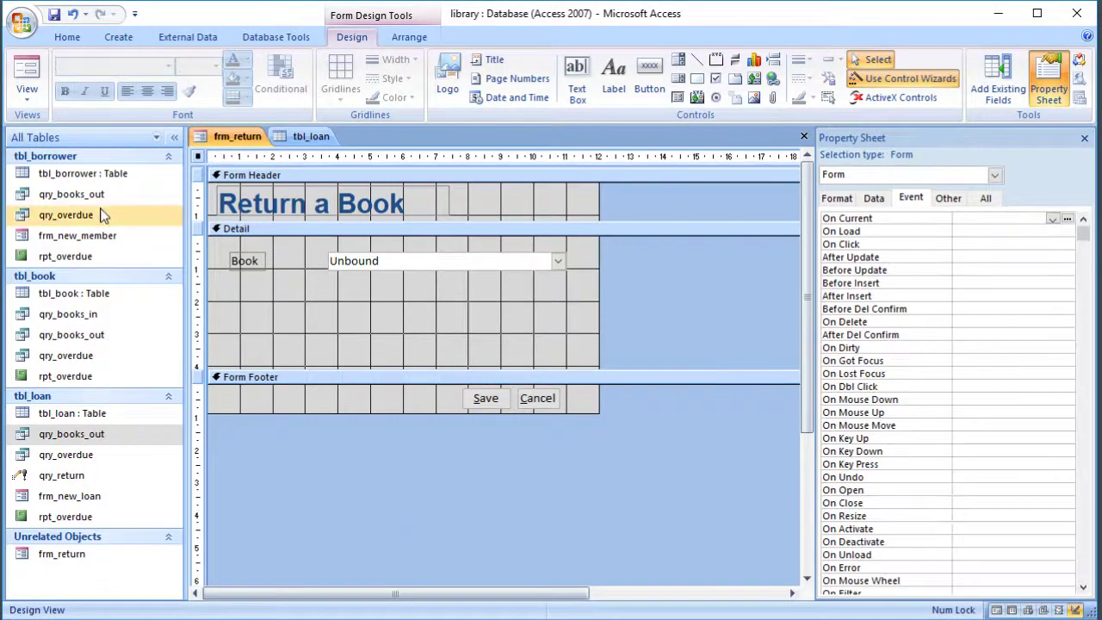
- In Form View, return Database Development for Dummies, confirm both prompts, and check the empty Book list
click(26, 76)
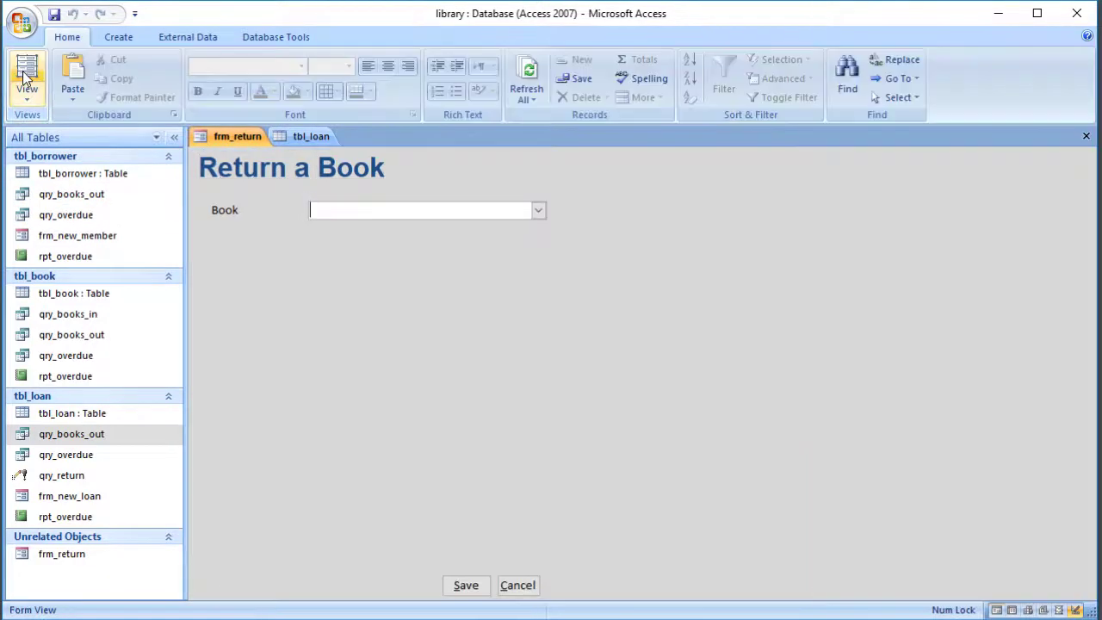
click(538, 210)
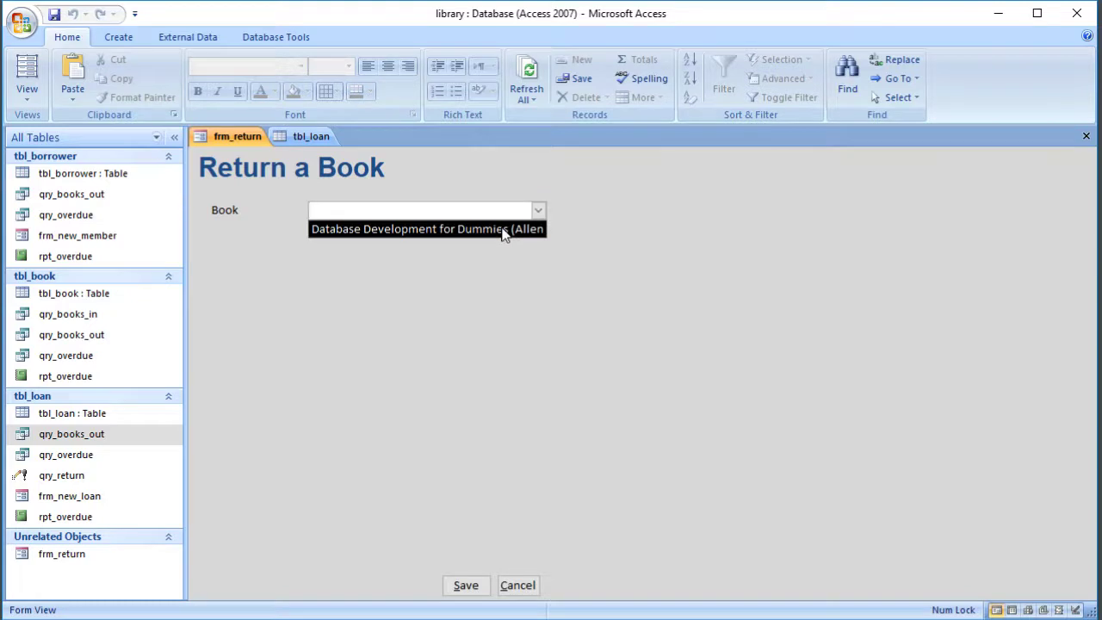
click(503, 229)
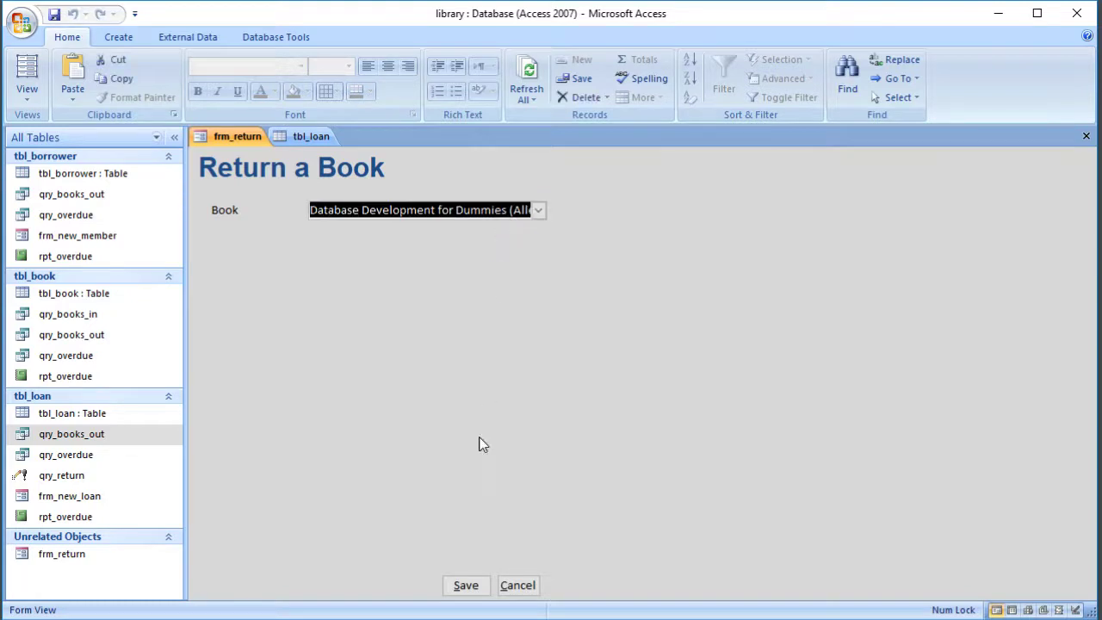
click(463, 594)
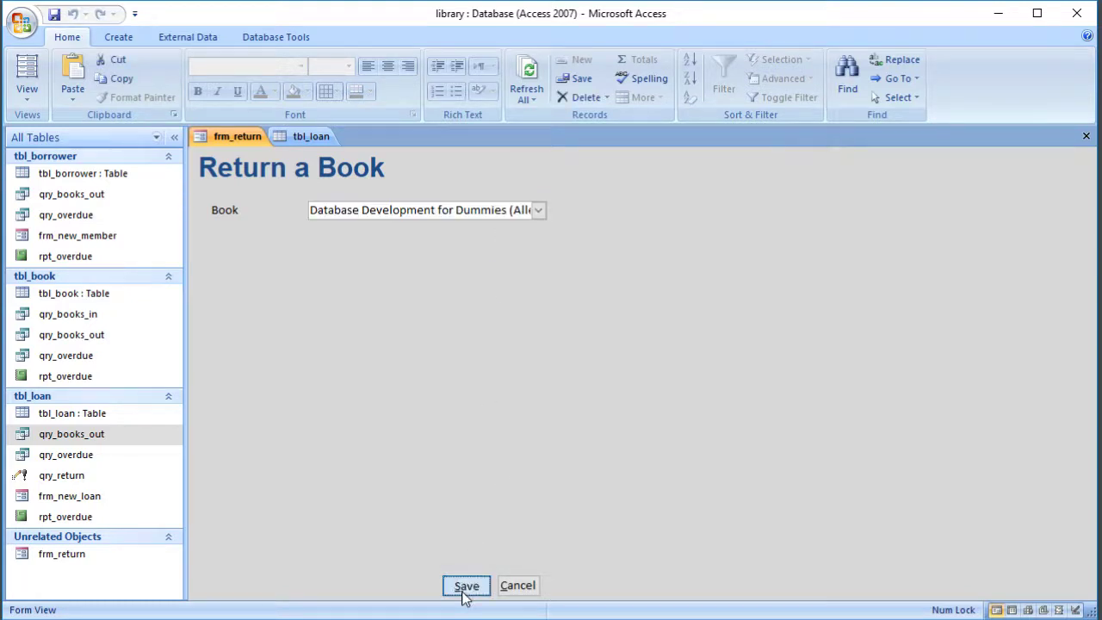
click(488, 523)
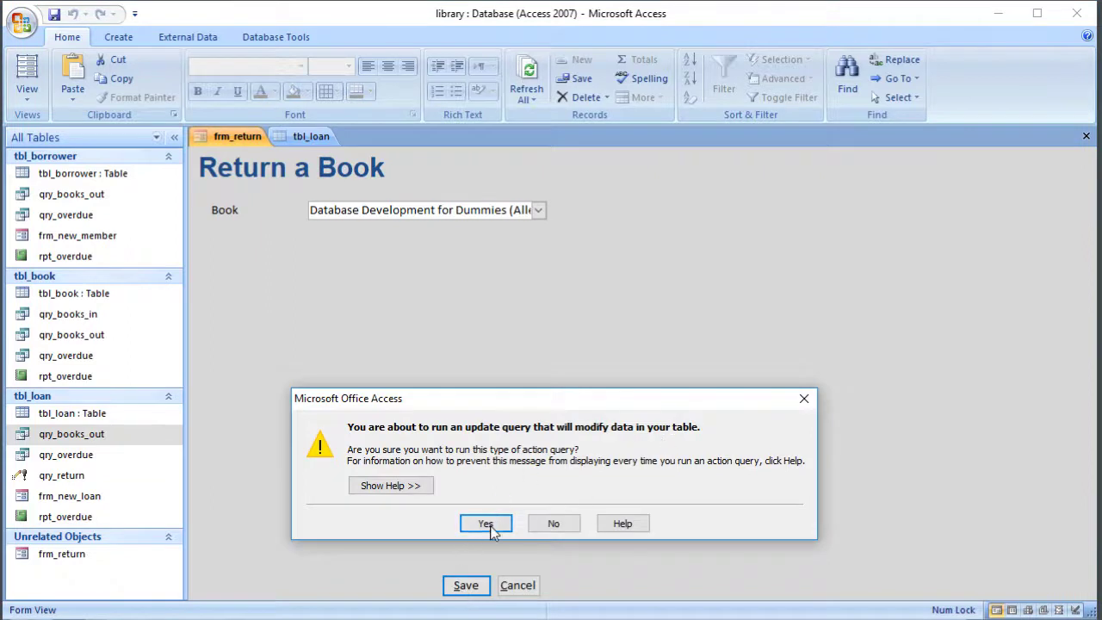
click(514, 511)
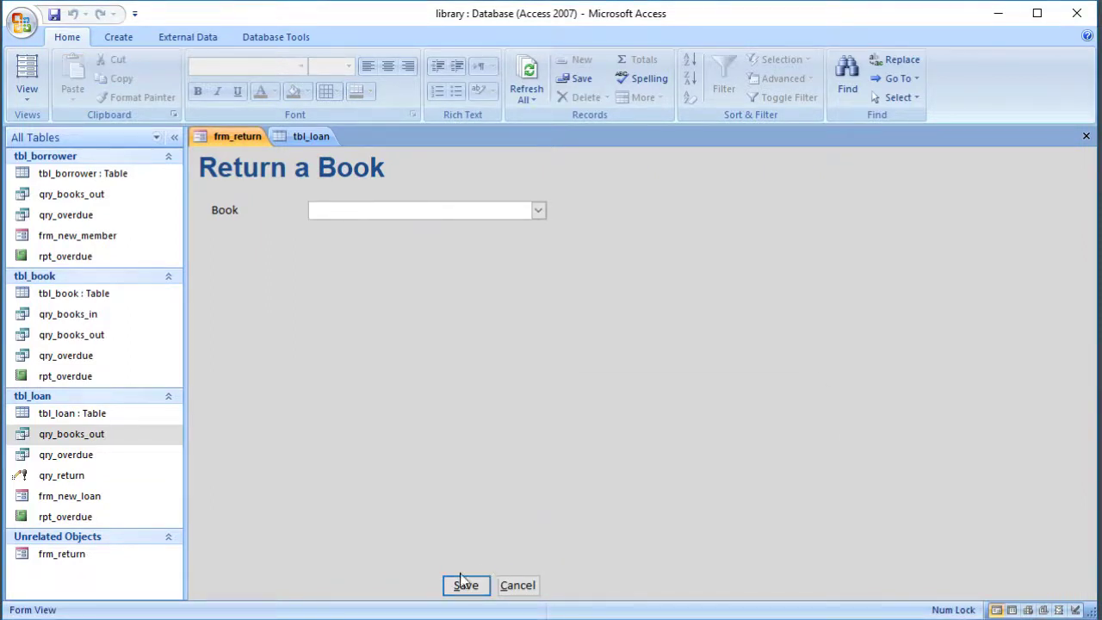
click(541, 214)
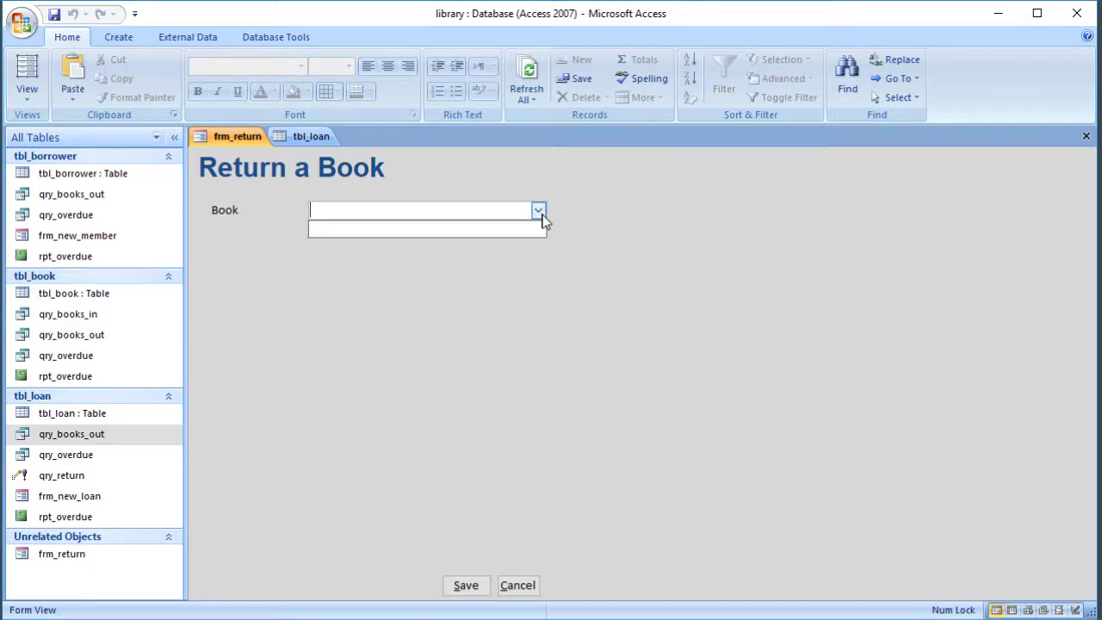